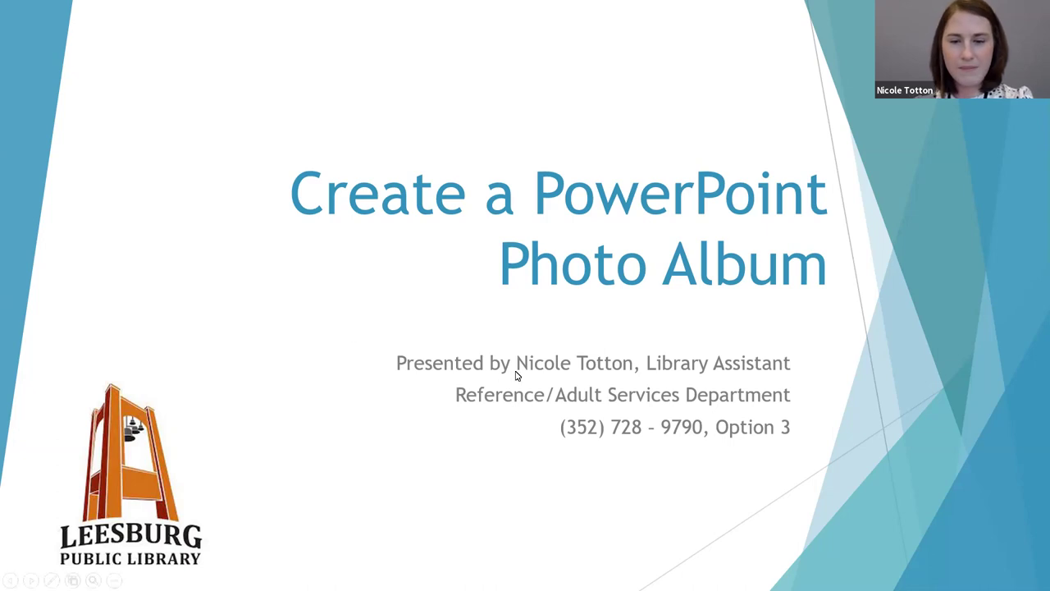
Step: Advance the slide show from the photo album title slide to Class Objectives
{"action": "left_click", "coordinate": [745, 368]}
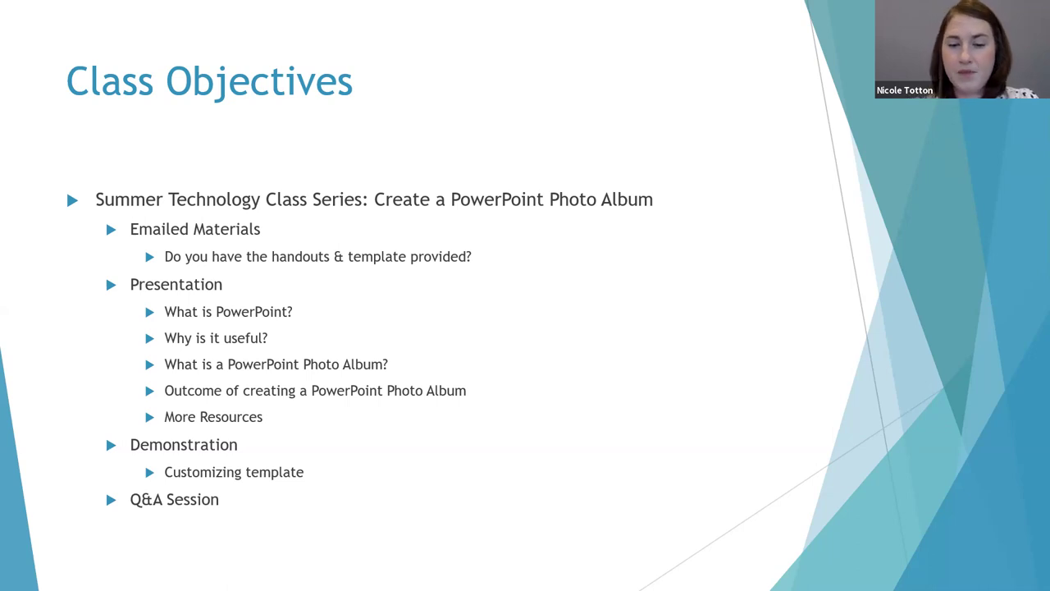
Step: Advance the slide show past Class Objectives toward the What is PowerPoint? slide
{"action": "left_click", "coordinate": [652, 407]}
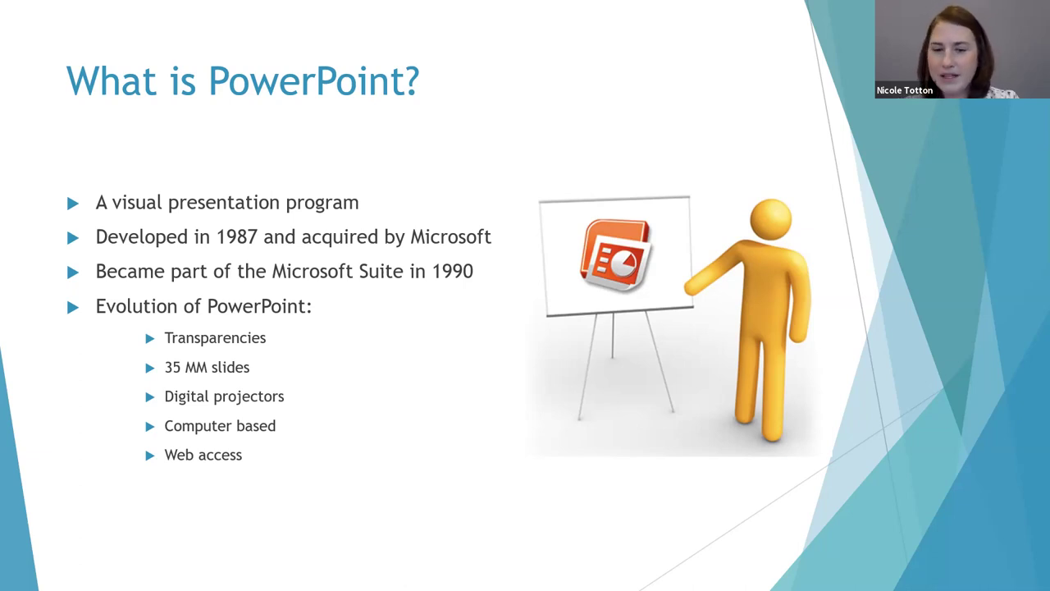
Step: Advance the slide show to the Why PowerPoint? slide of example projects
{"action": "left_click", "coordinate": [498, 327]}
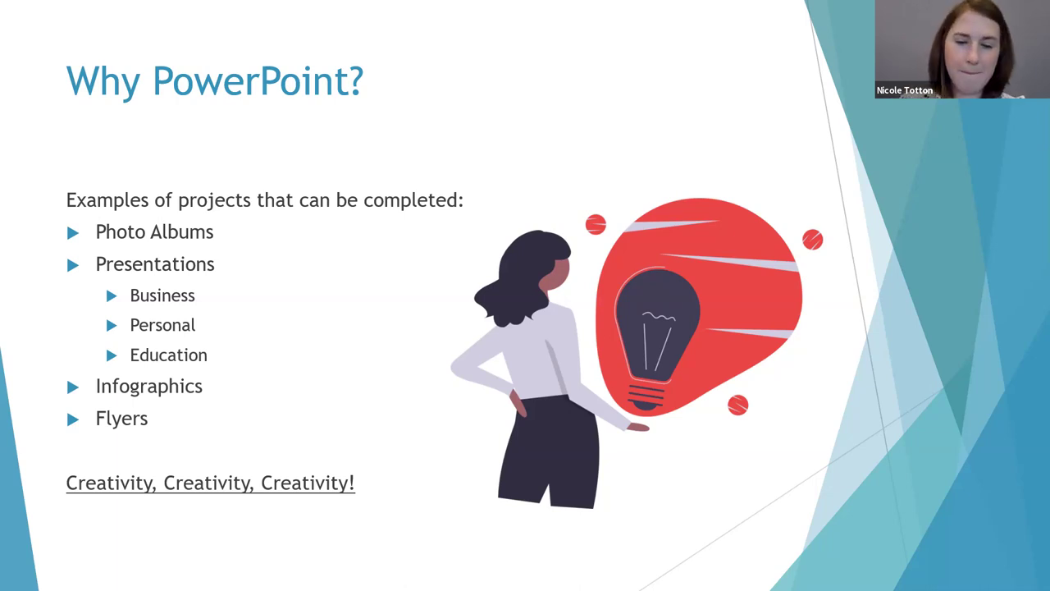
{"action": "left_click", "coordinate": [723, 358]}
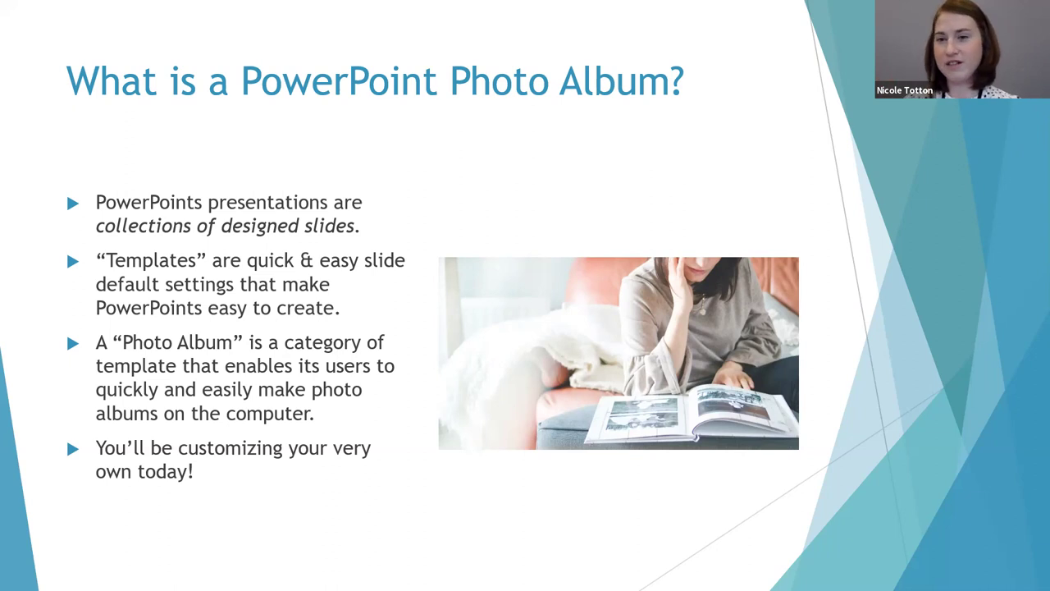
Step: Advance to the Outcomes of Creating a PowerPoint Photo Album slide
{"action": "left_click", "coordinate": [875, 363]}
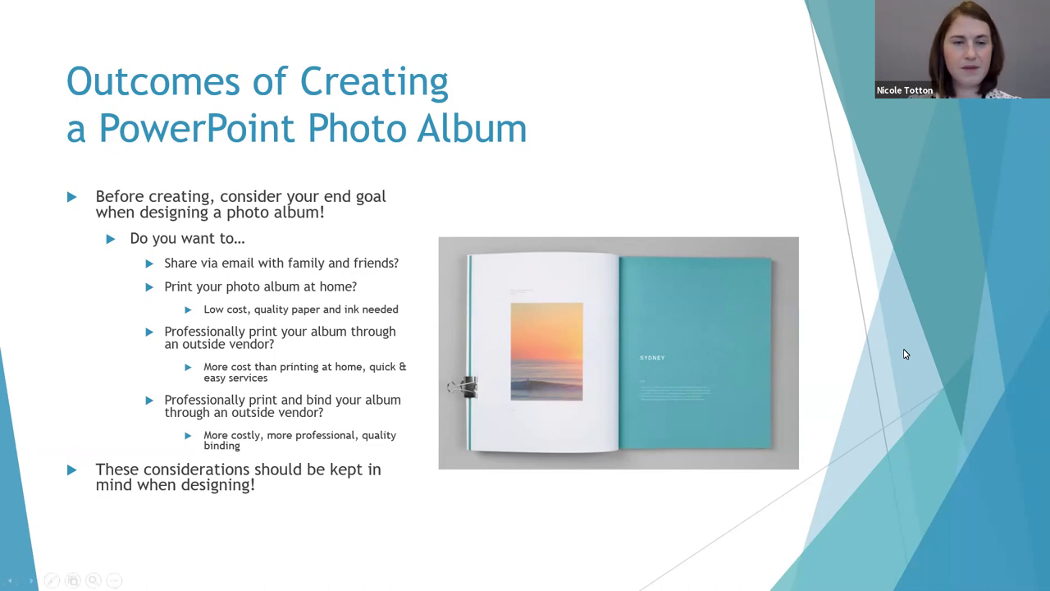
Step: Advance the slide show to the 'Now onto the TUTORIAL' transition slide
{"action": "left_click", "coordinate": [669, 241]}
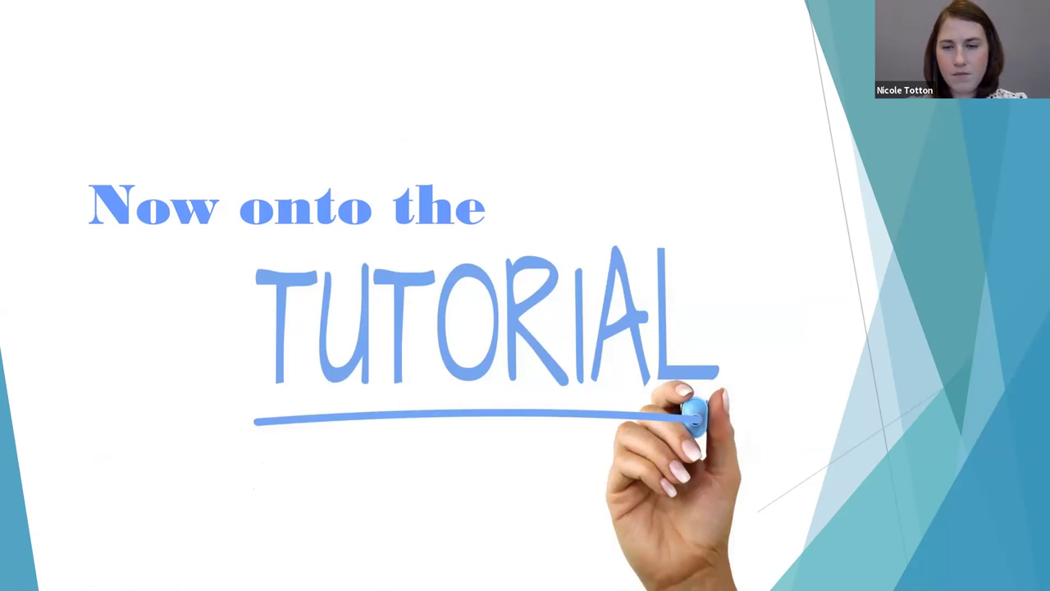
Step: Switch away from the slide show with Alt+Tab to get back to editing
{"action": "key", "text": "alt+Tab"}
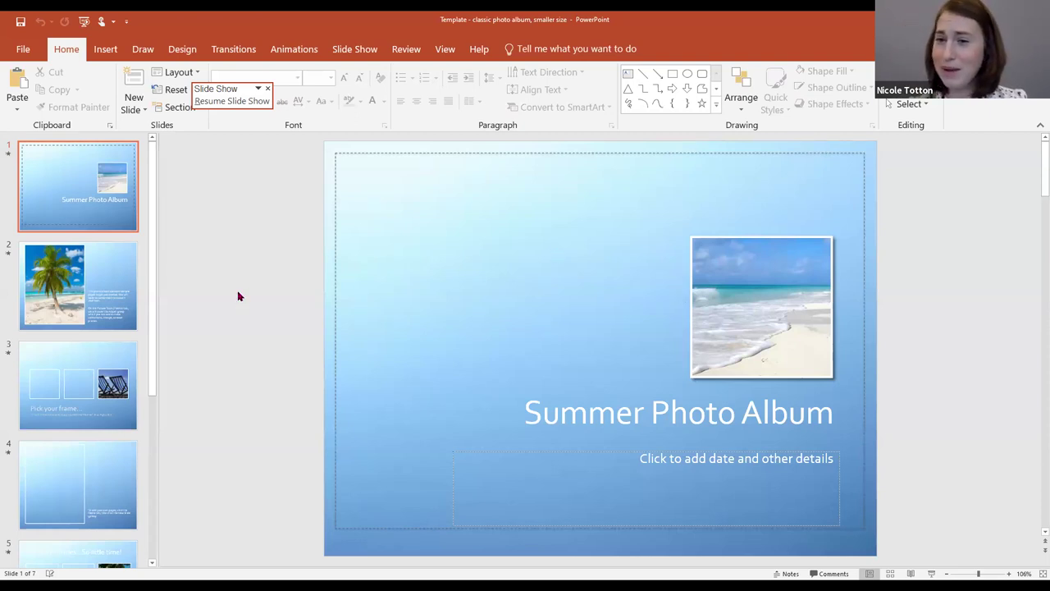
{"action": "left_click", "coordinate": [114, 199]}
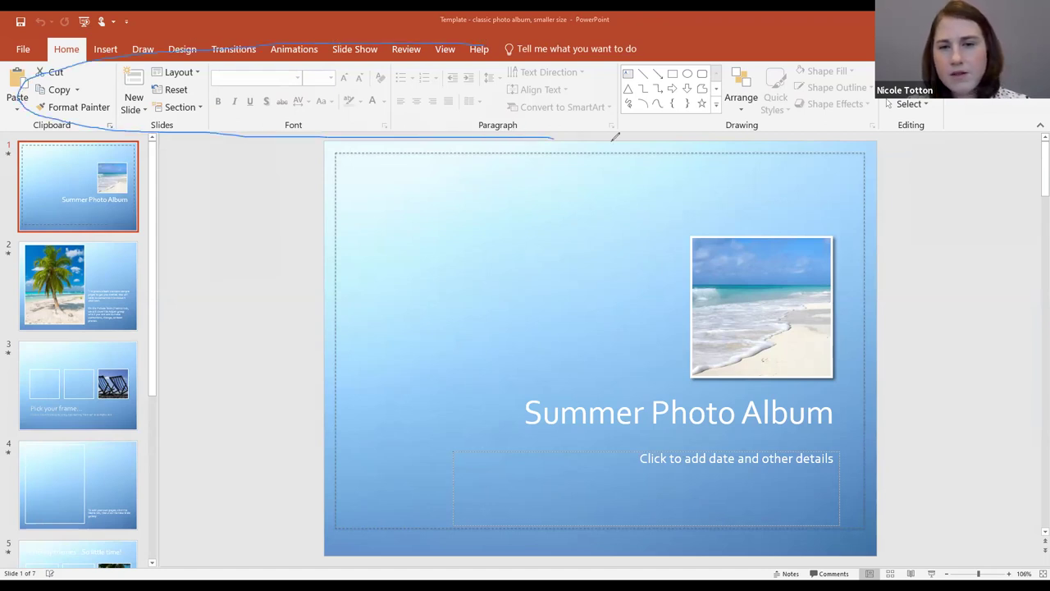
{"action": "left_click_drag", "start_coordinate": [931, 130], "coordinate": [999, 107]}
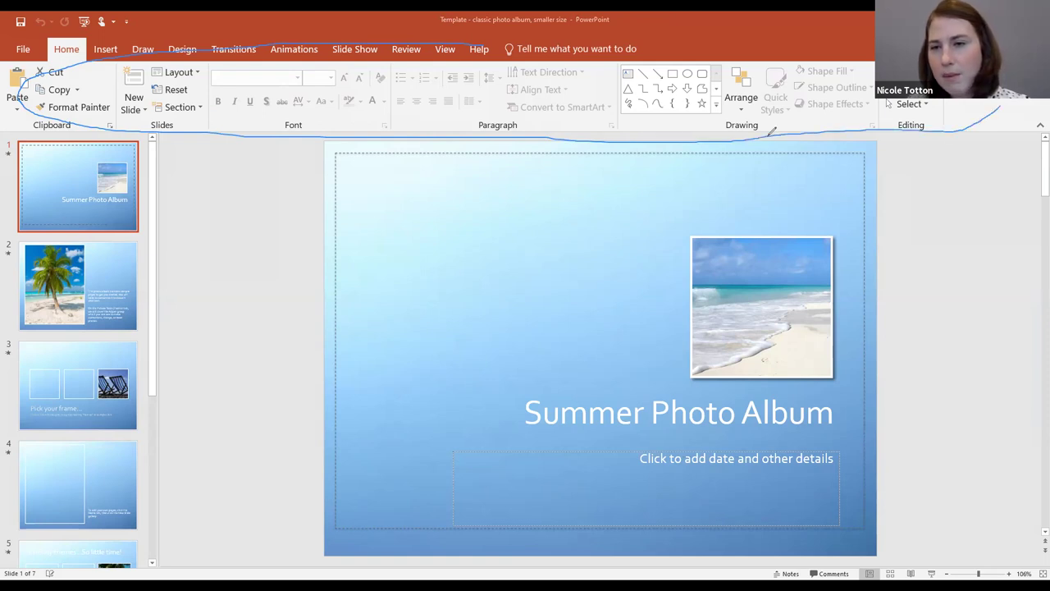
{"action": "left_click_drag", "start_coordinate": [868, 53], "coordinate": [630, 42]}
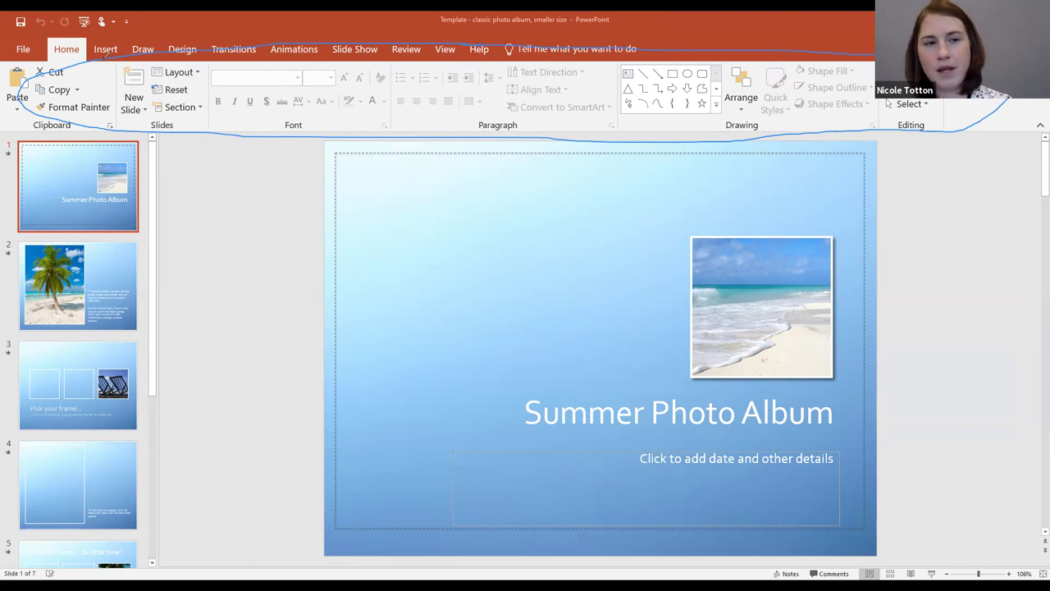
{"action": "mouse_move", "coordinate": [81, 34]}
{"action": "left_mouse_down"}
{"action": "mouse_move", "coordinate": [52, 38]}
{"action": "mouse_move", "coordinate": [51, 51]}
{"action": "mouse_move", "coordinate": [78, 61]}
{"action": "mouse_move", "coordinate": [86, 34]}
{"action": "mouse_move", "coordinate": [93, 51]}
{"action": "mouse_move", "coordinate": [122, 57]}
{"action": "mouse_move", "coordinate": [123, 41]}
{"action": "mouse_move", "coordinate": [108, 34]}
{"action": "mouse_move", "coordinate": [94, 51]}
{"action": "left_mouse_up"}
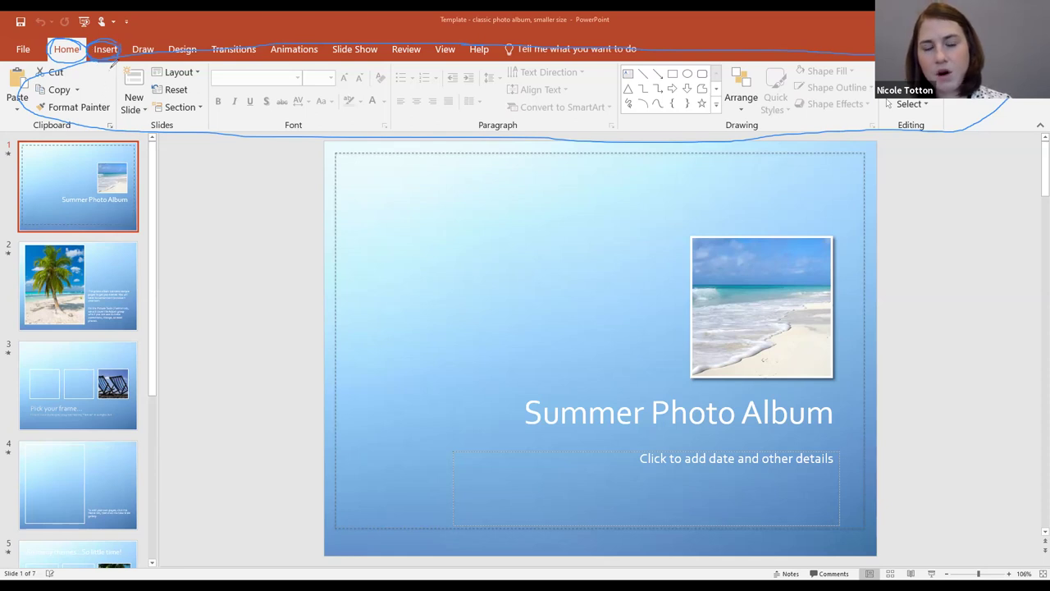
{"action": "mouse_move", "coordinate": [82, 54]}
{"action": "left_mouse_down"}
{"action": "mouse_move", "coordinate": [22, 68]}
{"action": "mouse_move", "coordinate": [18, 123]}
{"action": "mouse_move", "coordinate": [74, 130]}
{"action": "mouse_move", "coordinate": [115, 108]}
{"action": "mouse_move", "coordinate": [120, 82]}
{"action": "mouse_move", "coordinate": [66, 53]}
{"action": "left_mouse_up"}
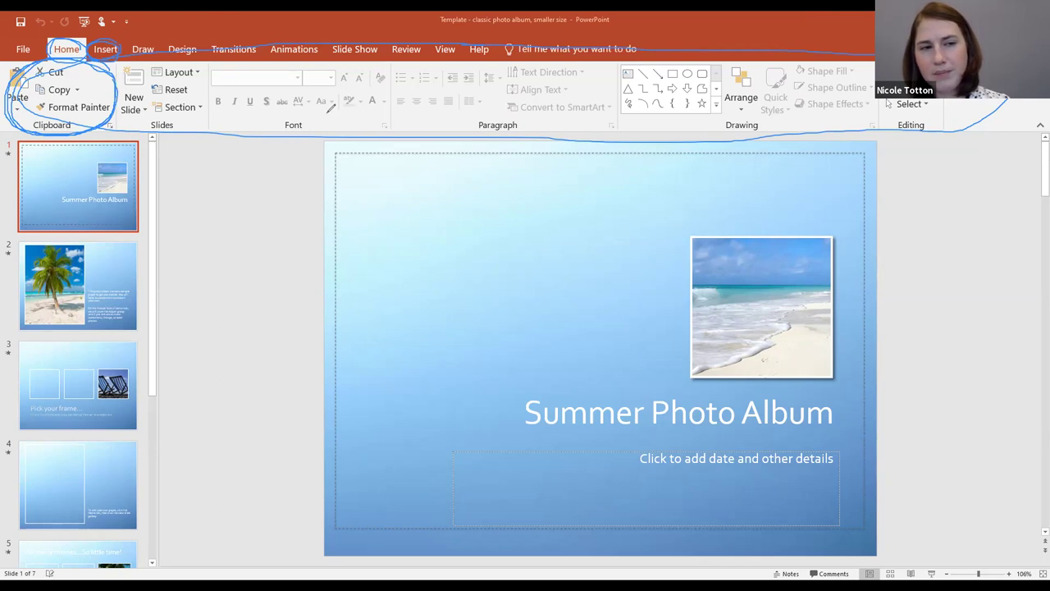
{"action": "mouse_move", "coordinate": [79, 36]}
{"action": "left_mouse_down"}
{"action": "mouse_move", "coordinate": [57, 46]}
{"action": "mouse_move", "coordinate": [82, 54]}
{"action": "mouse_move", "coordinate": [87, 42]}
{"action": "left_mouse_up"}
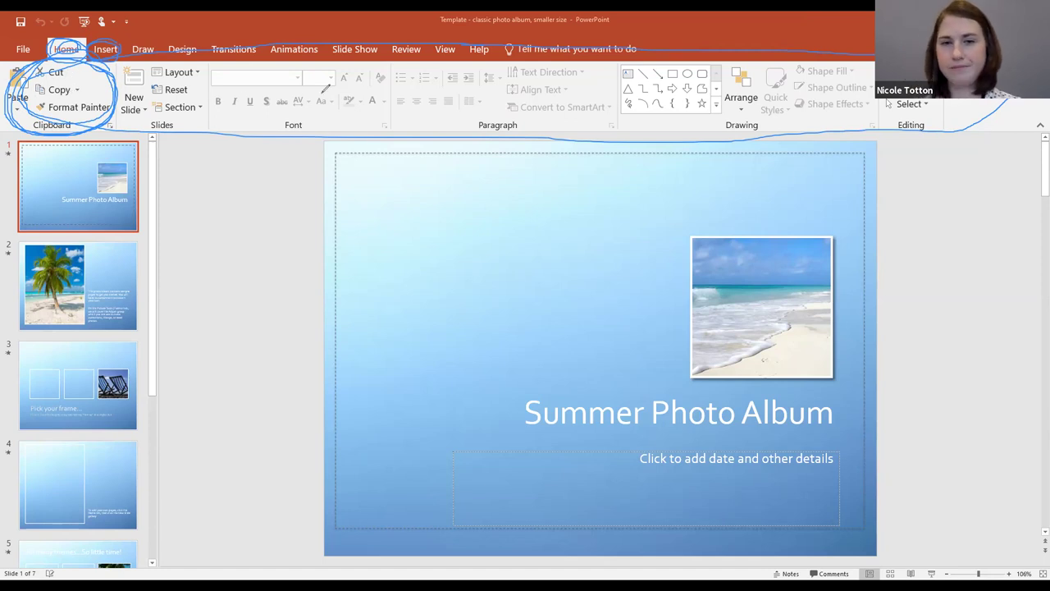
{"action": "mouse_move", "coordinate": [207, 45]}
{"action": "left_mouse_down"}
{"action": "mouse_move", "coordinate": [126, 106]}
{"action": "mouse_move", "coordinate": [102, 49]}
{"action": "mouse_move", "coordinate": [84, 50]}
{"action": "mouse_move", "coordinate": [107, 47]}
{"action": "left_mouse_up"}
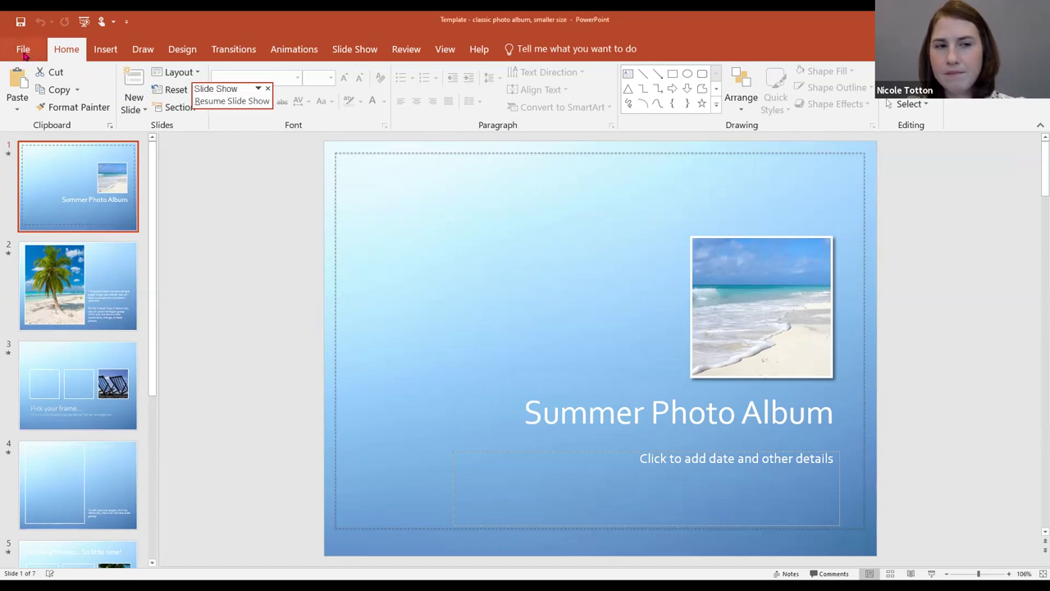
Step: Show the File > New template gallery
{"action": "left_click", "coordinate": [25, 54]}
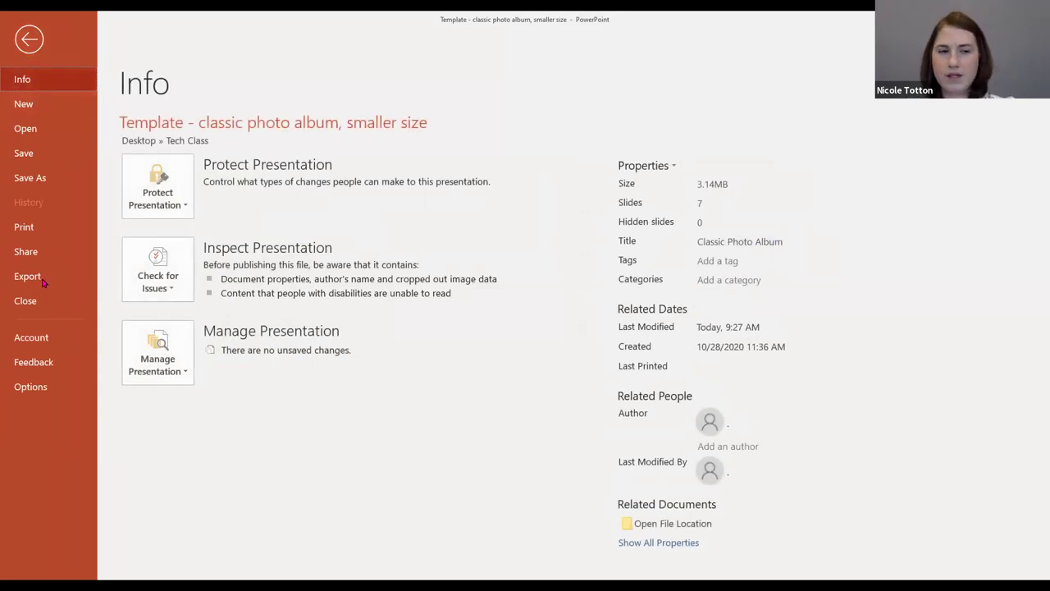
{"action": "left_click", "coordinate": [77, 110]}
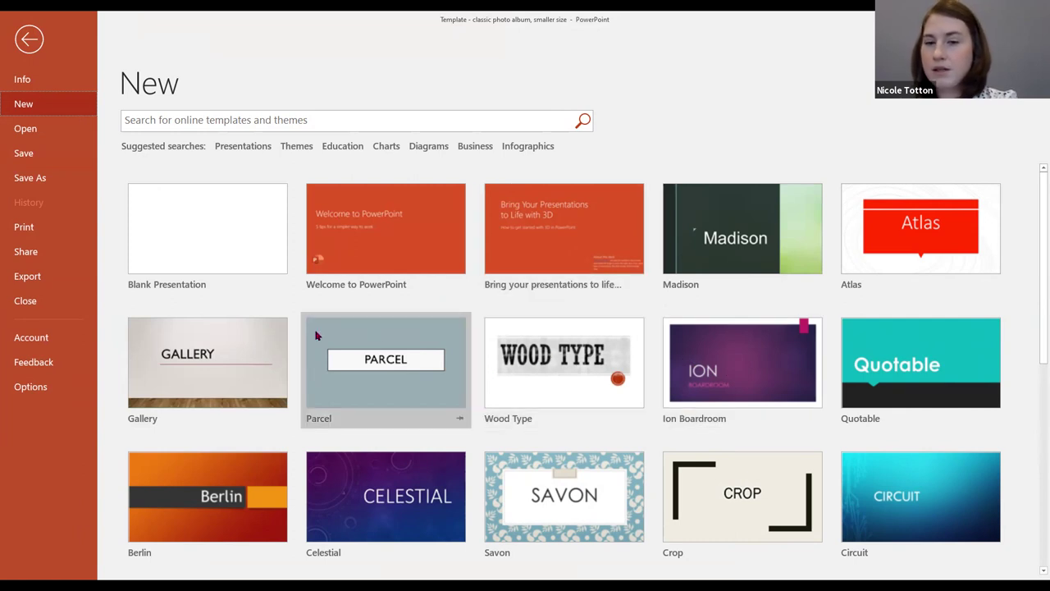
Step: Browse the Presentations, Themes, Education and Infographics suggested template searches, returning to All each time
{"action": "left_click", "coordinate": [233, 148]}
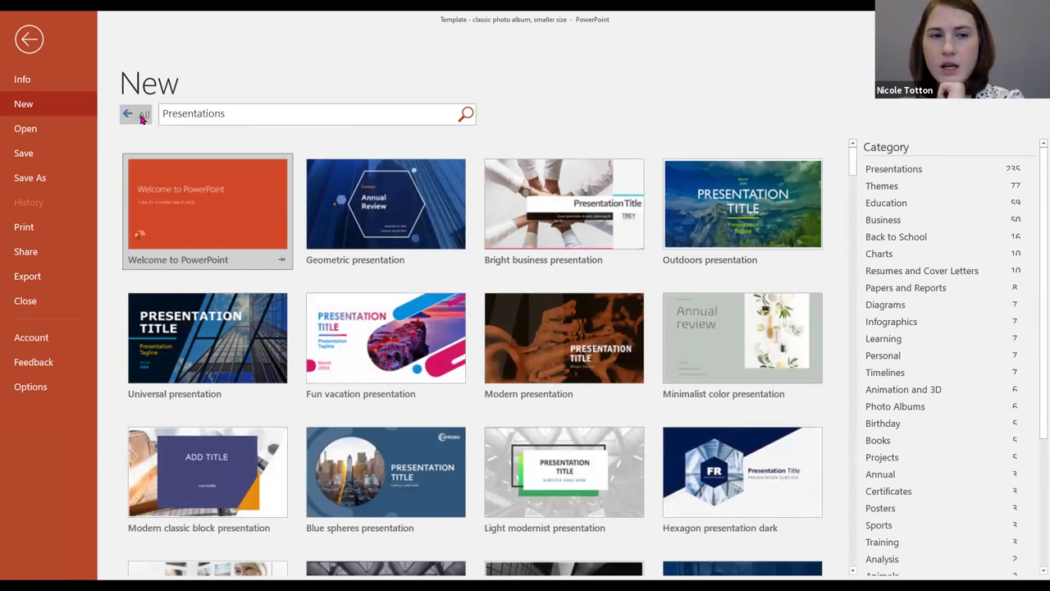
{"action": "left_click", "coordinate": [141, 116]}
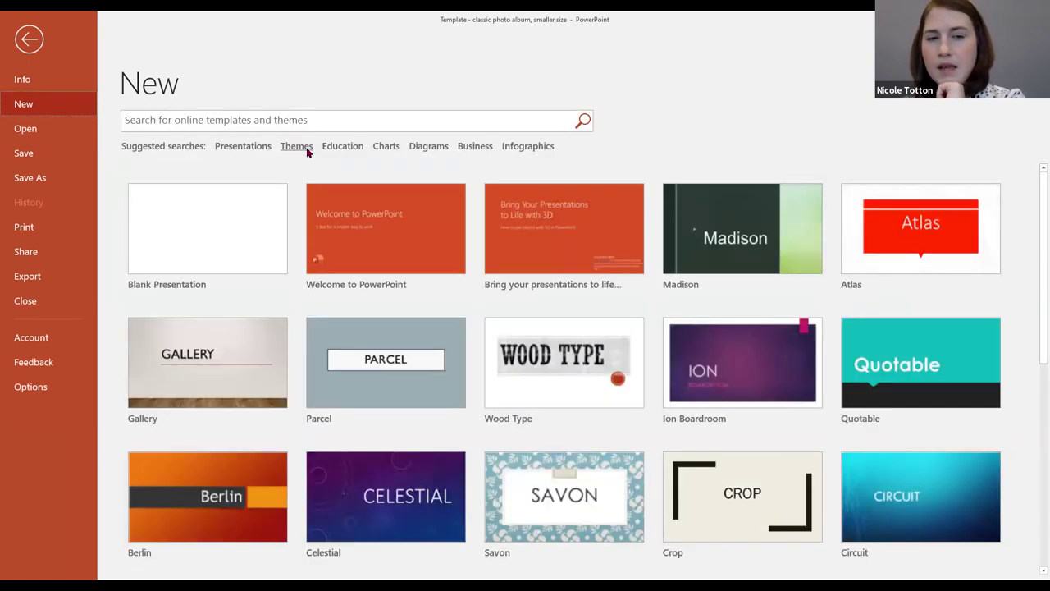
{"action": "left_click", "coordinate": [303, 148]}
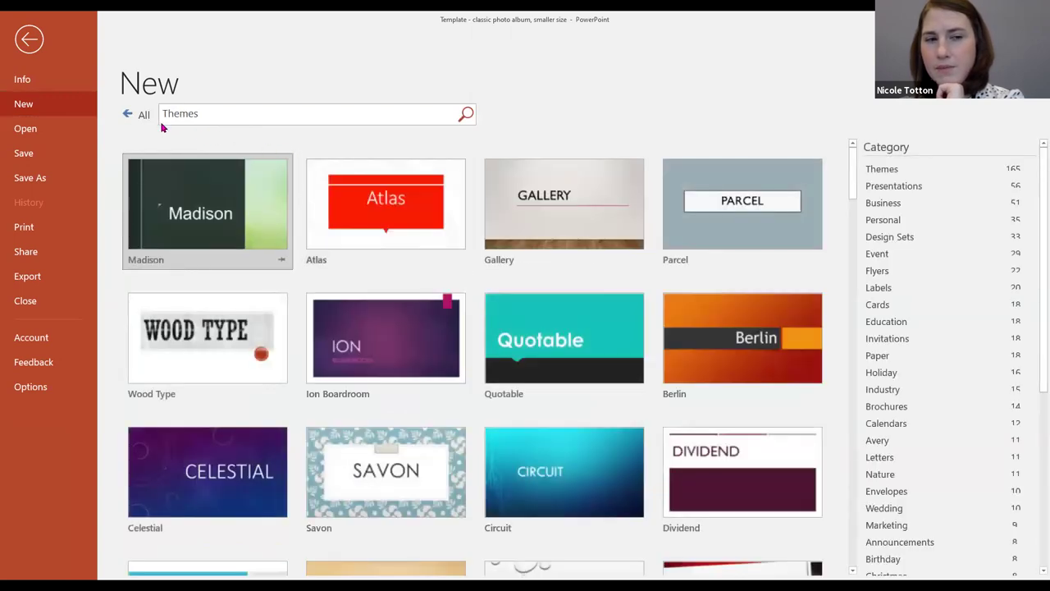
{"action": "left_click", "coordinate": [138, 114]}
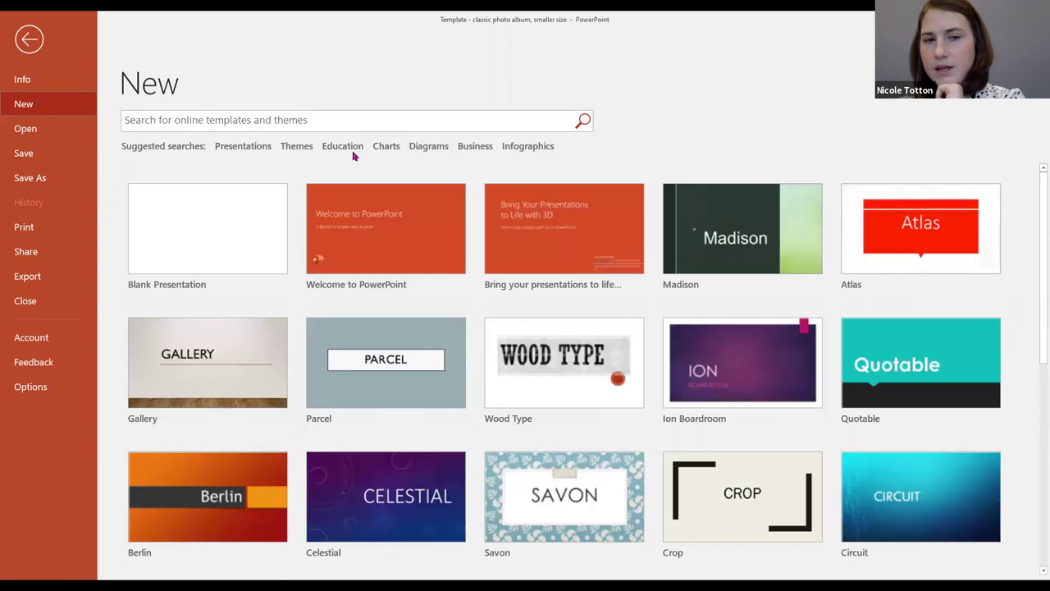
{"action": "left_click", "coordinate": [346, 148]}
{"action": "left_click", "coordinate": [147, 120]}
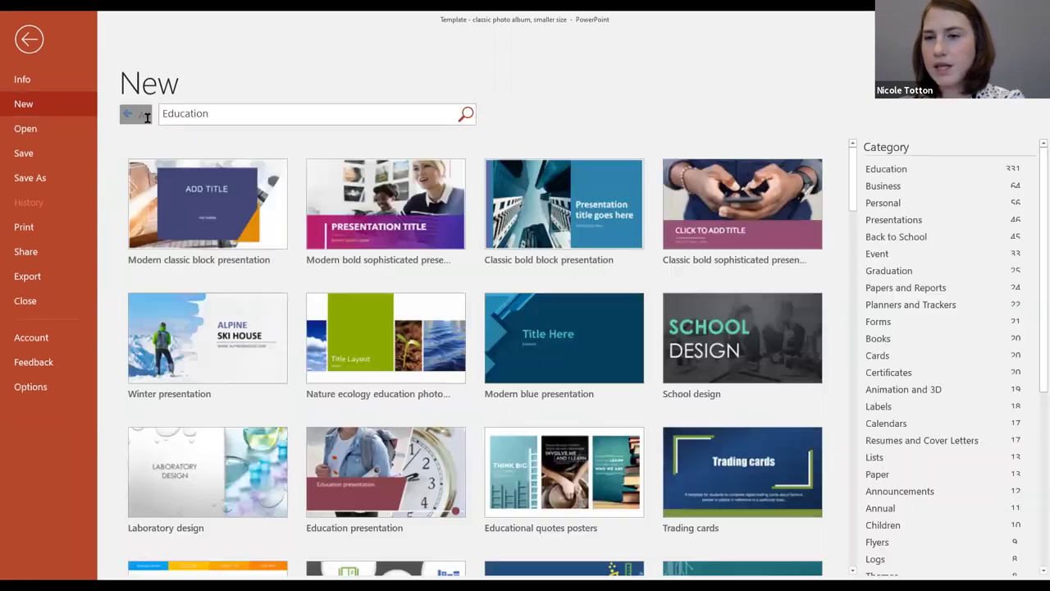
{"action": "left_click", "coordinate": [141, 113]}
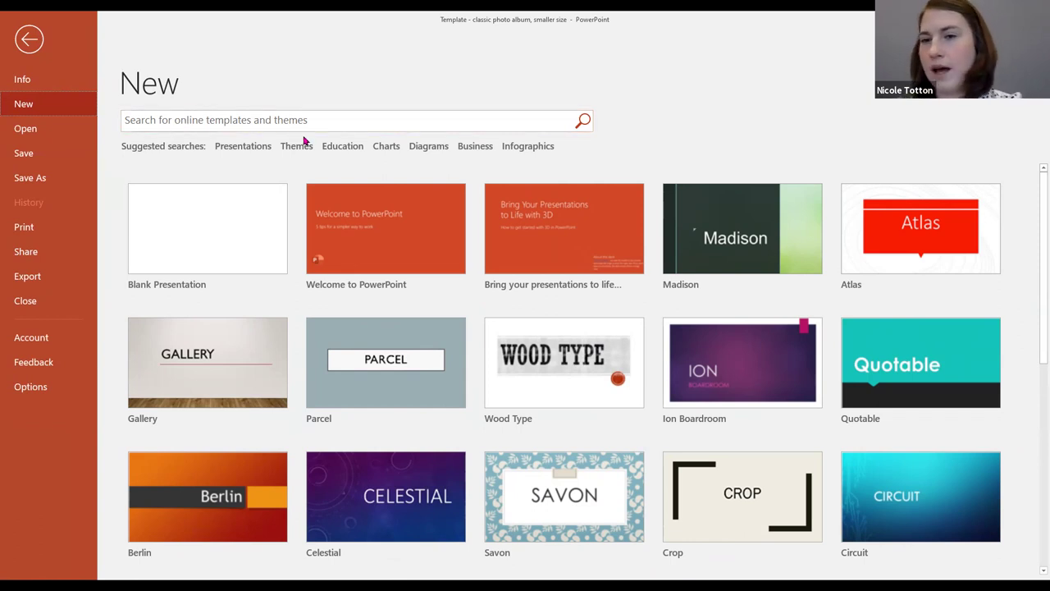
{"action": "left_click", "coordinate": [511, 148]}
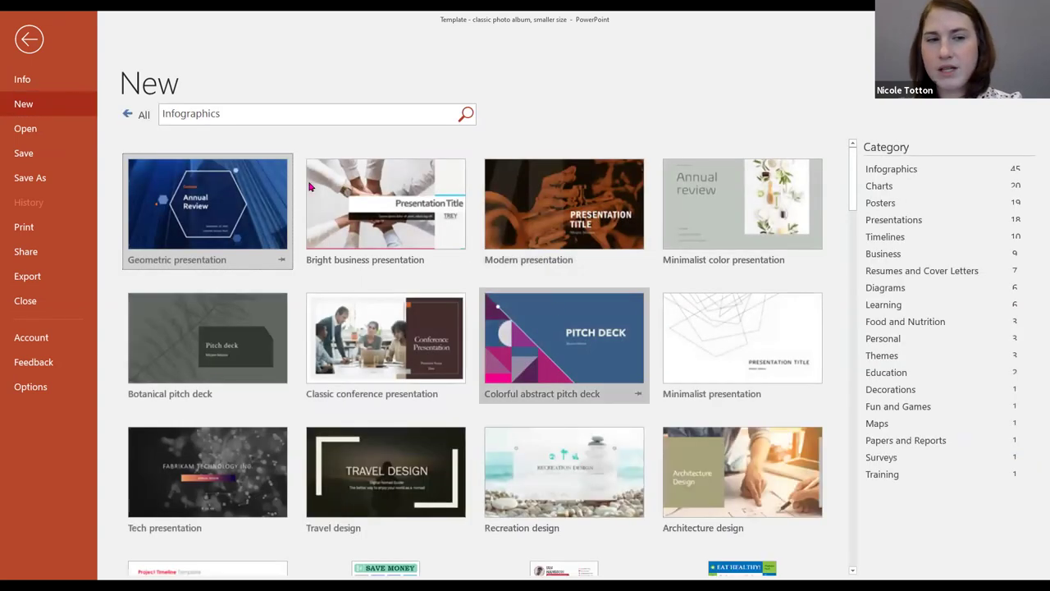
{"action": "left_click", "coordinate": [140, 115]}
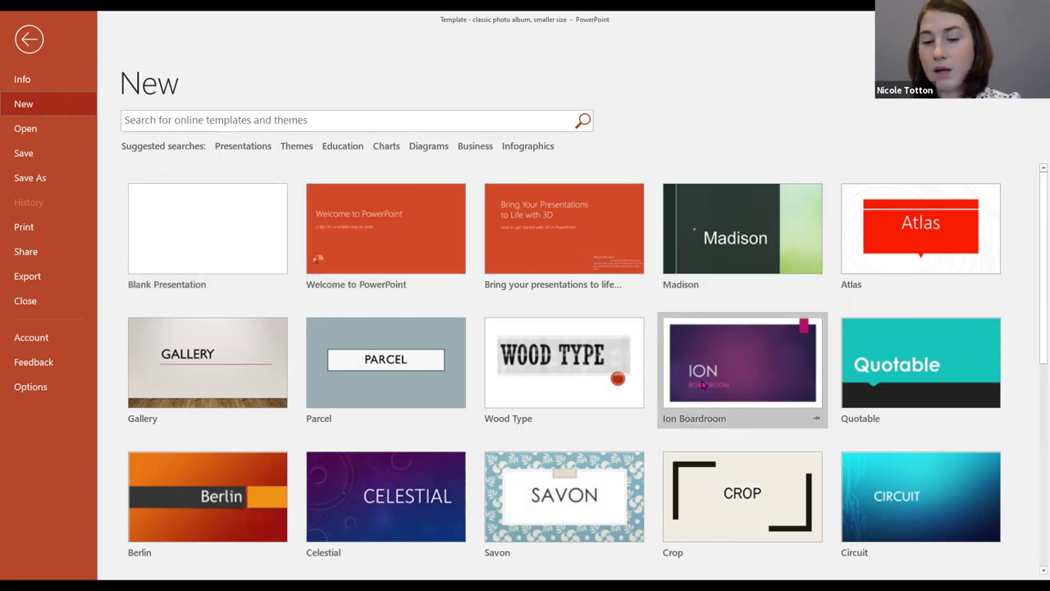
Step: Scroll the gallery, check Themes again, then go back to the Summer Photo Album presentation
{"action": "scroll", "coordinate": [702, 384], "scroll_direction": "down", "scroll_amount": 1}
{"action": "scroll", "coordinate": [702, 384], "scroll_direction": "down", "scroll_amount": 4}
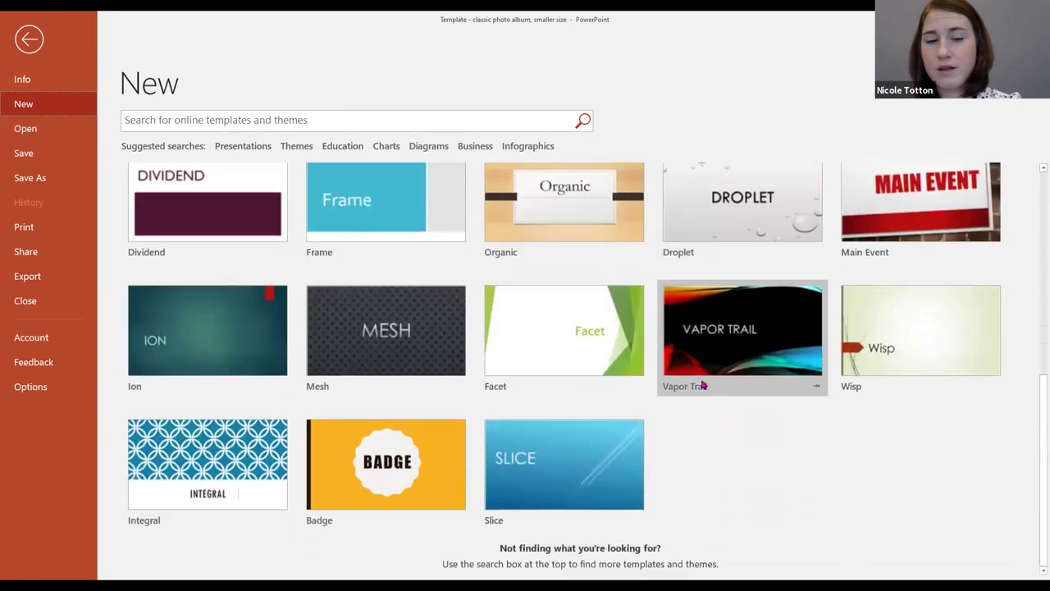
{"action": "scroll", "coordinate": [702, 384], "scroll_direction": "up", "scroll_amount": 1}
{"action": "scroll", "coordinate": [703, 384], "scroll_direction": "up", "scroll_amount": 1}
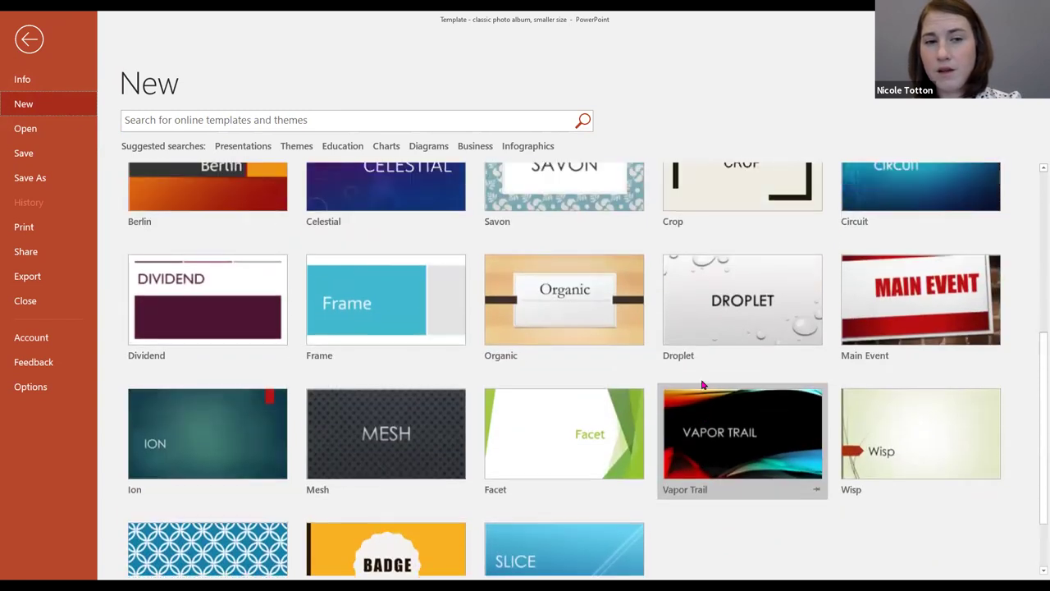
{"action": "scroll", "coordinate": [702, 384], "scroll_direction": "up", "scroll_amount": 4}
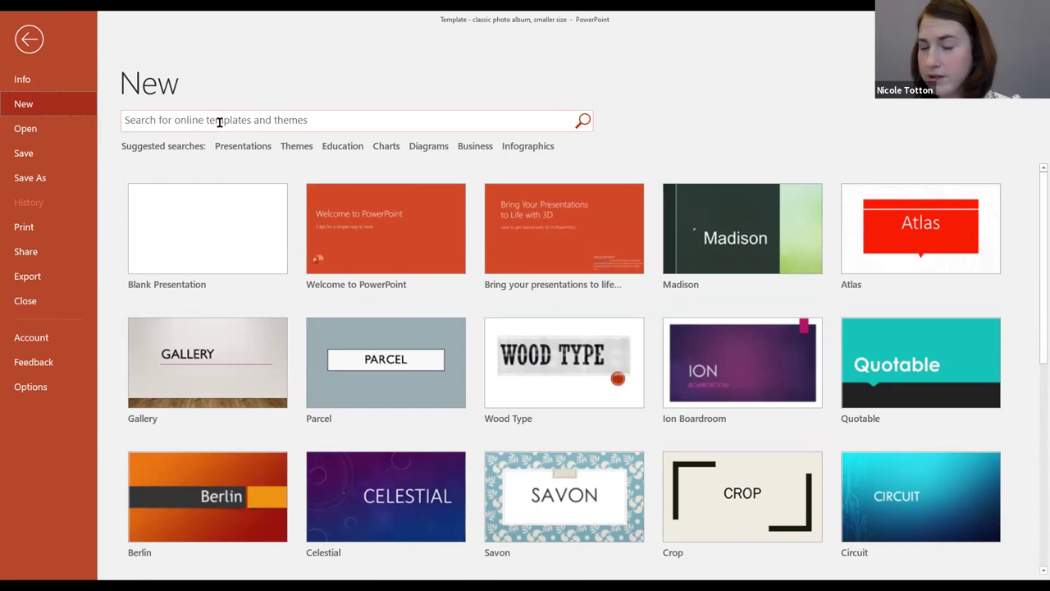
{"action": "left_click", "coordinate": [293, 146]}
{"action": "left_click", "coordinate": [141, 114]}
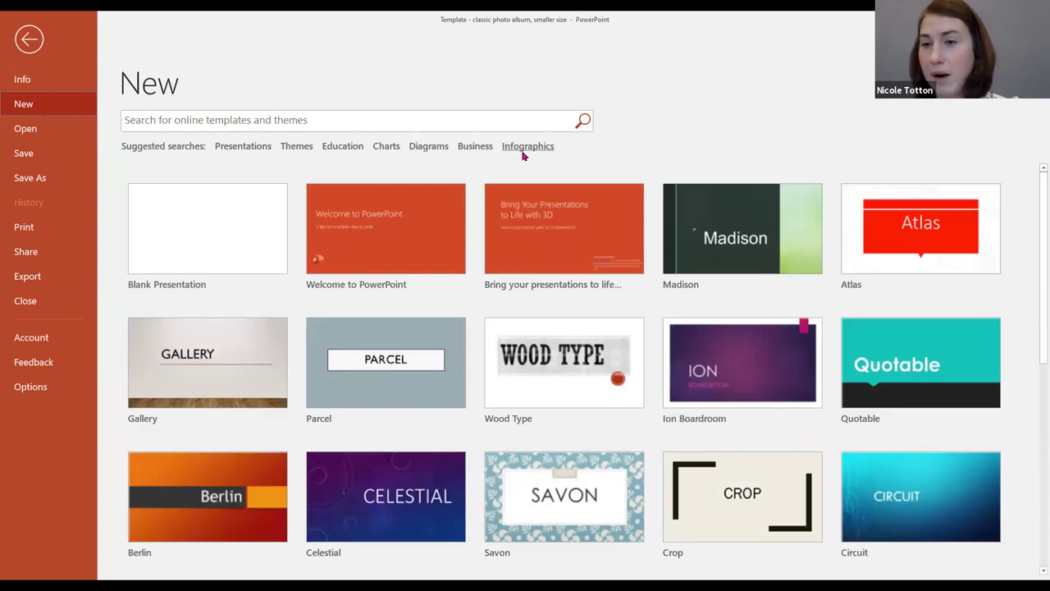
{"action": "left_click", "coordinate": [32, 41]}
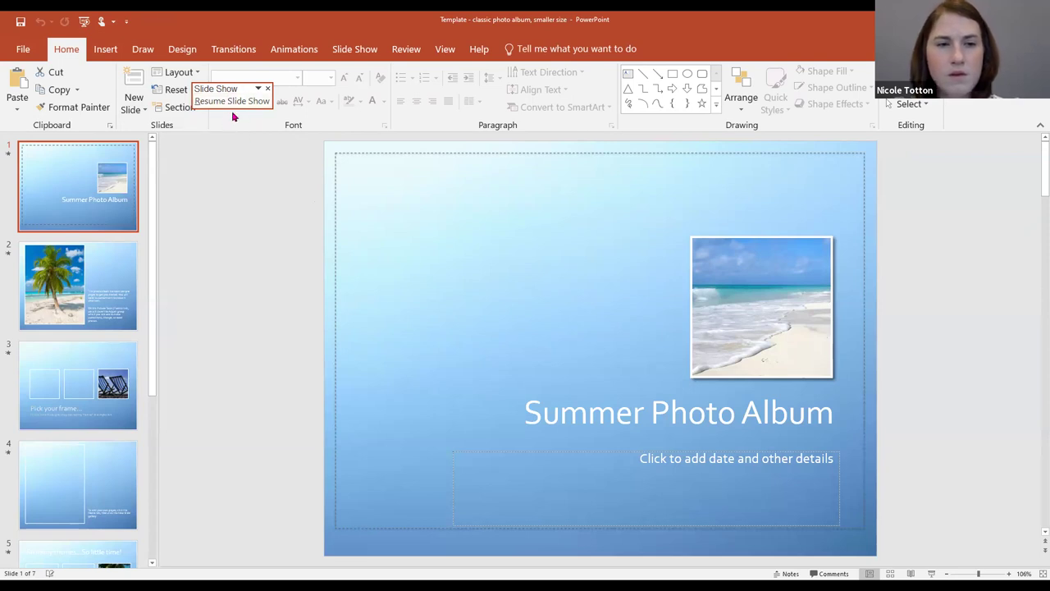
Step: Close the Resume Slide Show prompt and put the cursor in the slide 1 title
{"action": "left_click", "coordinate": [267, 88]}
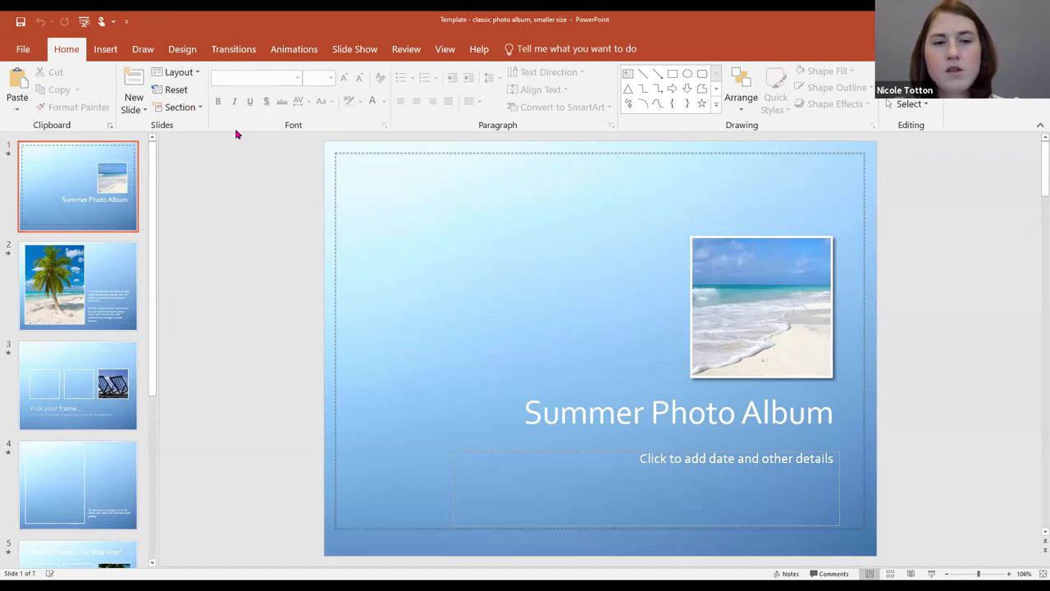
{"action": "left_click", "coordinate": [519, 412]}
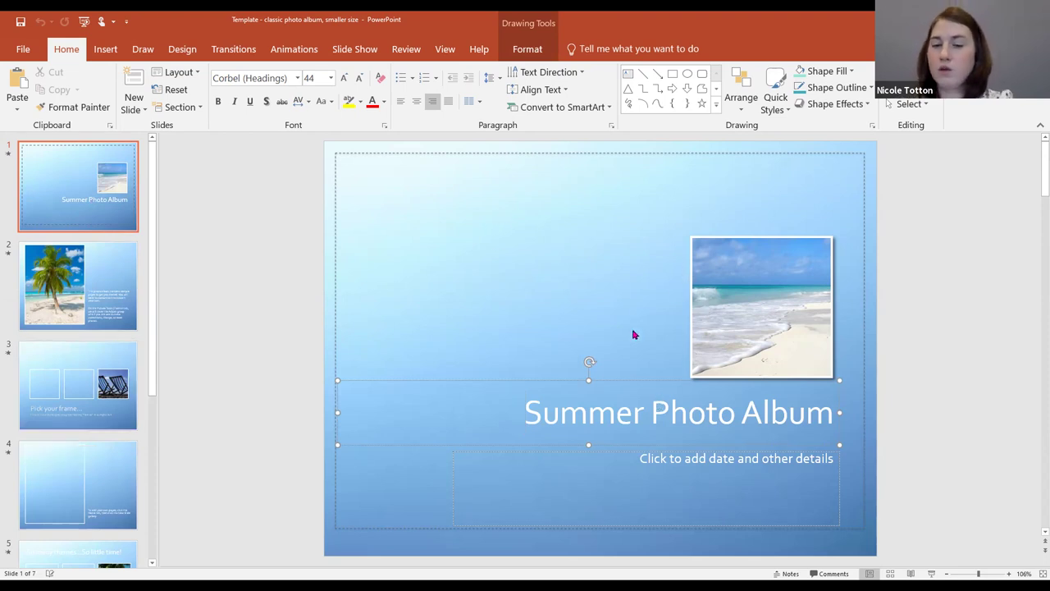
{"action": "left_click", "coordinate": [538, 412]}
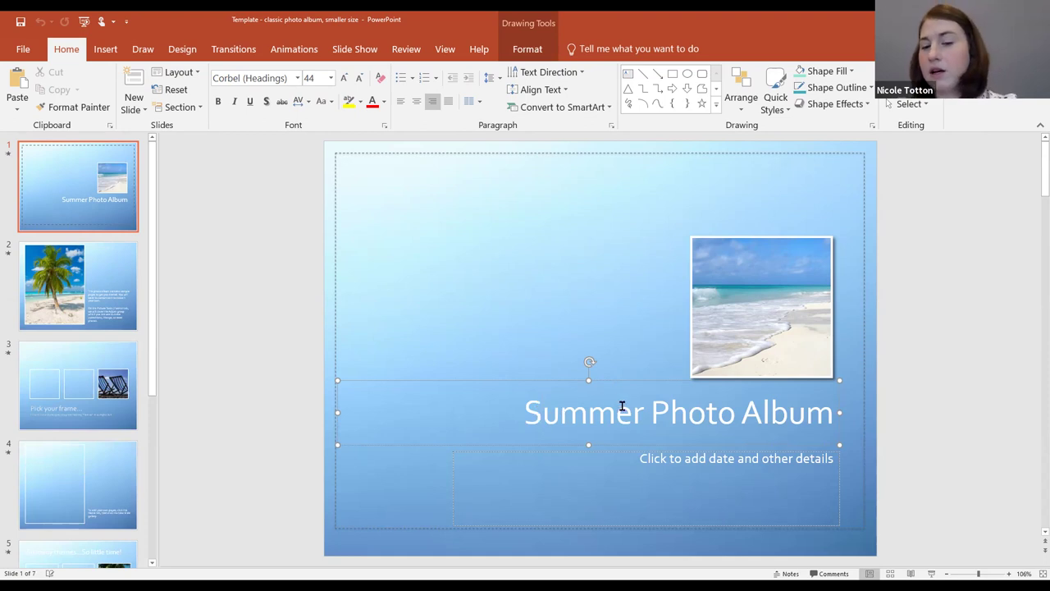
{"action": "left_click", "coordinate": [525, 412]}
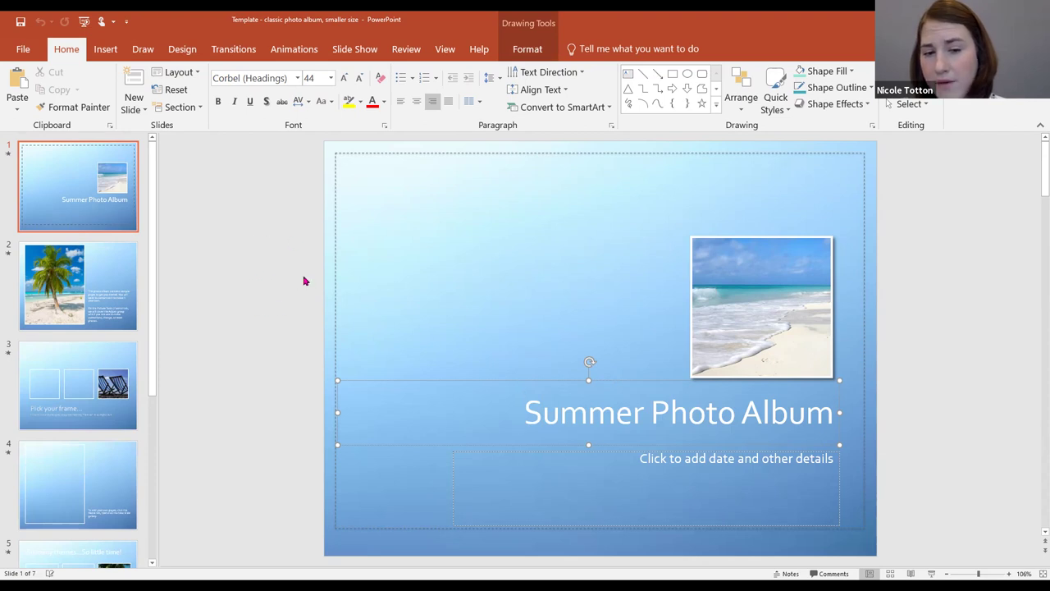
{"action": "left_click", "coordinate": [455, 330]}
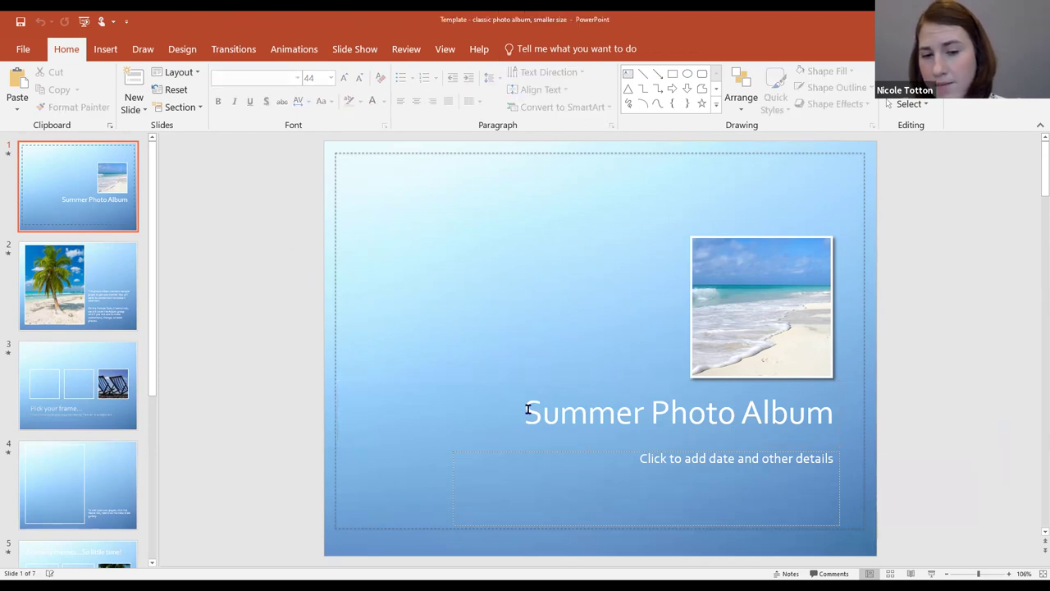
{"action": "left_click", "coordinate": [527, 409]}
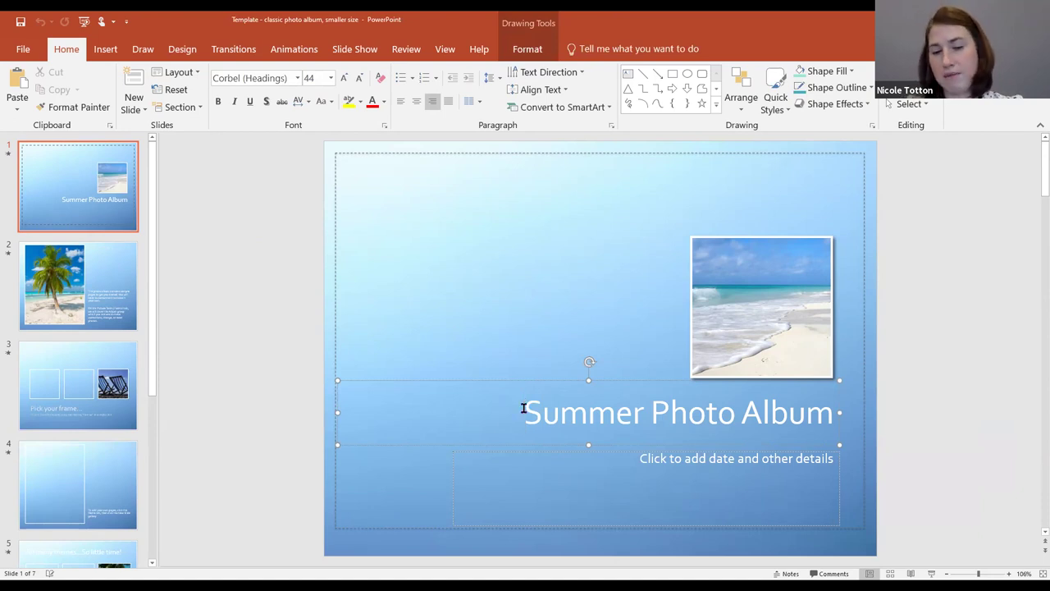
{"action": "key", "text": "Right"}
{"action": "key", "text": "Right"}
{"action": "key", "text": "Right"}
{"action": "key", "text": "Right"}
{"action": "key", "text": "Right"}
{"action": "key", "text": "Right"}
{"action": "key", "text": "Right"}
{"action": "key", "text": "Right"}
{"action": "key", "text": "Left"}
{"action": "key", "text": "Left"}
{"action": "key", "text": "Left"}
{"action": "type", "text": "Travel"}
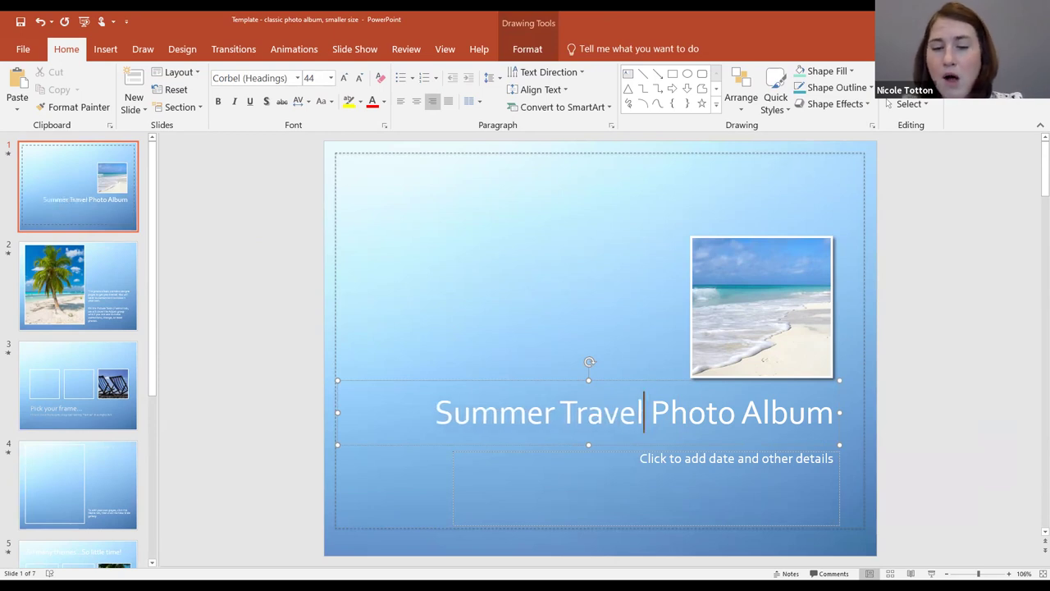
{"action": "key", "text": "shift+Left"}
{"action": "key", "text": "shift+Left"}
{"action": "key", "text": "shift+Left"}
{"action": "key", "text": "shift+Left"}
{"action": "key", "text": "shift+Left"}
{"action": "key", "text": "shift+Left"}
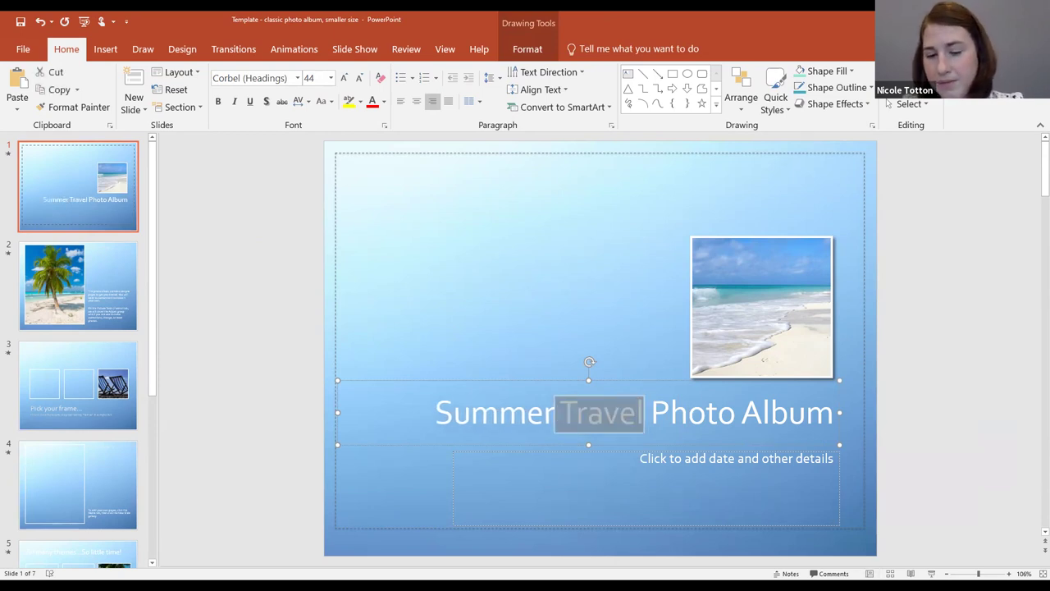
{"action": "key", "text": "Delete"}
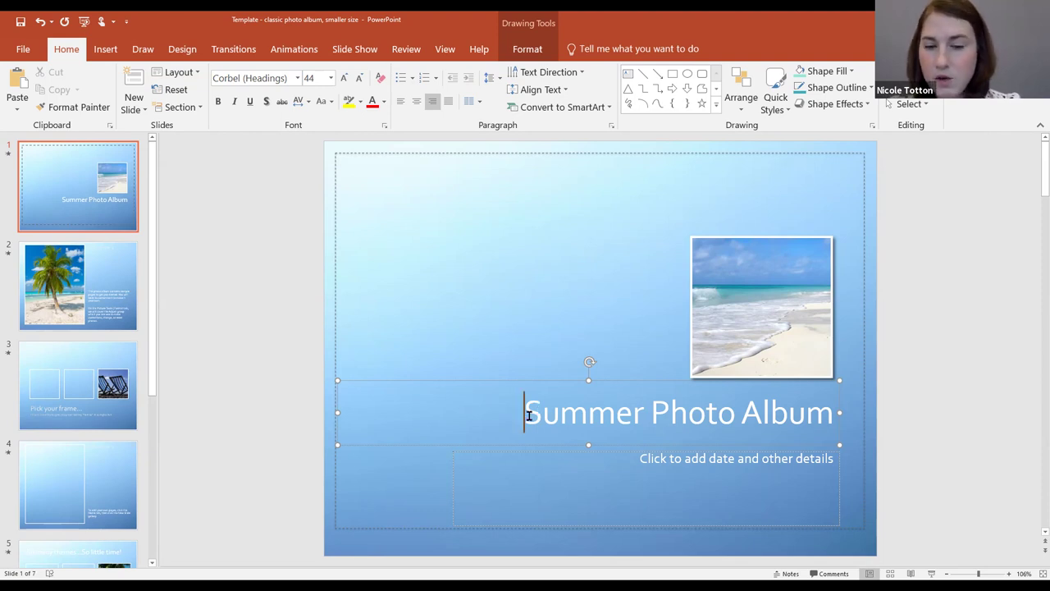
Step: Select the entire 'Summer Photo Album' title and bring up the Font name list
{"action": "left_click_drag", "start_coordinate": [525, 412], "coordinate": [584, 408]}
{"action": "left_click_drag", "start_coordinate": [654, 408], "coordinate": [807, 410]}
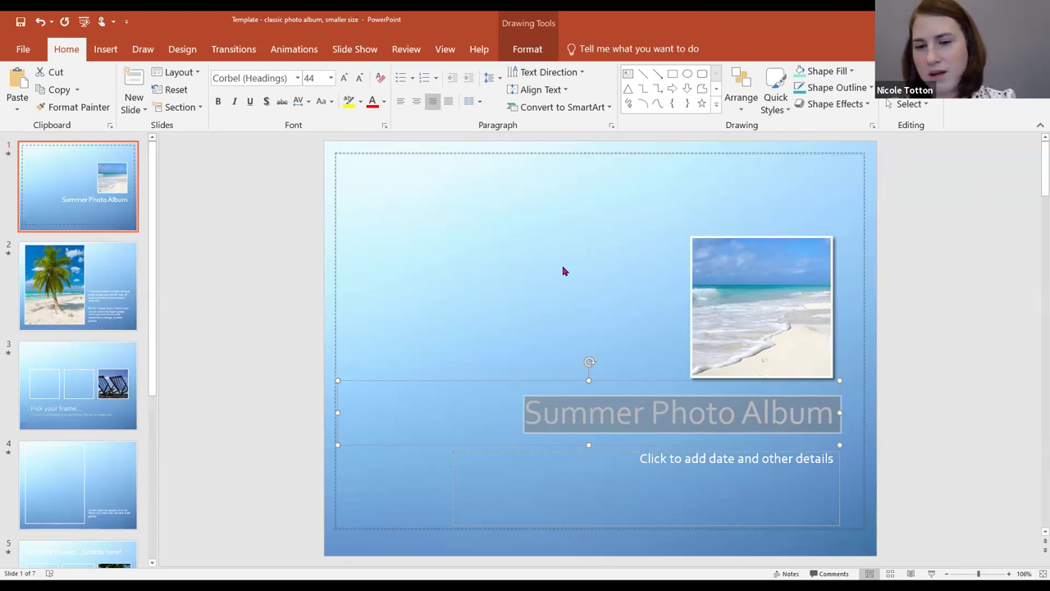
{"action": "left_click_drag", "start_coordinate": [534, 411], "coordinate": [815, 418]}
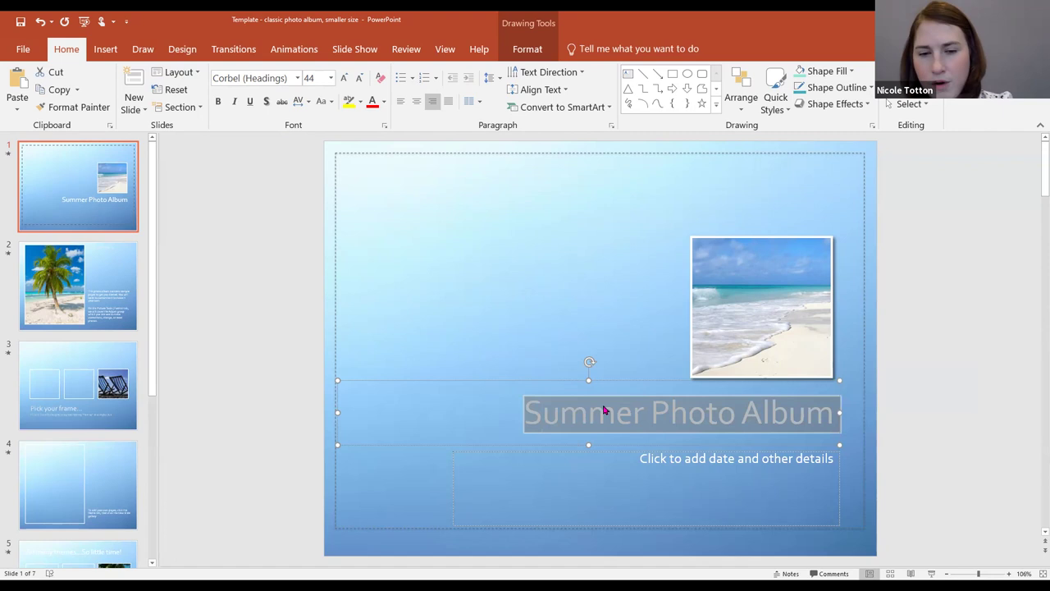
{"action": "key", "text": "Left"}
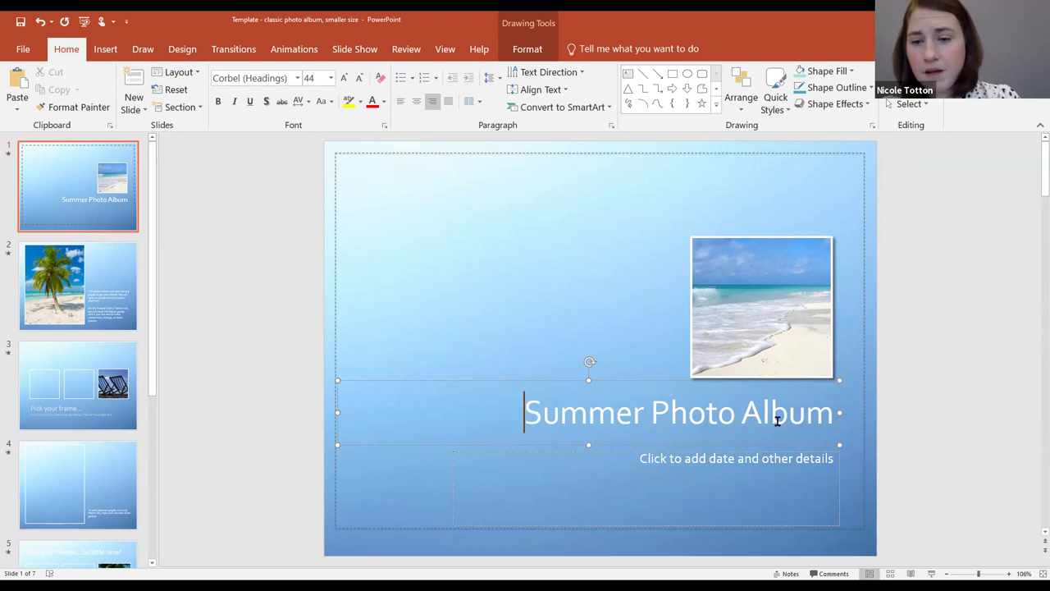
{"action": "left_click", "coordinate": [829, 416], "text": "shift"}
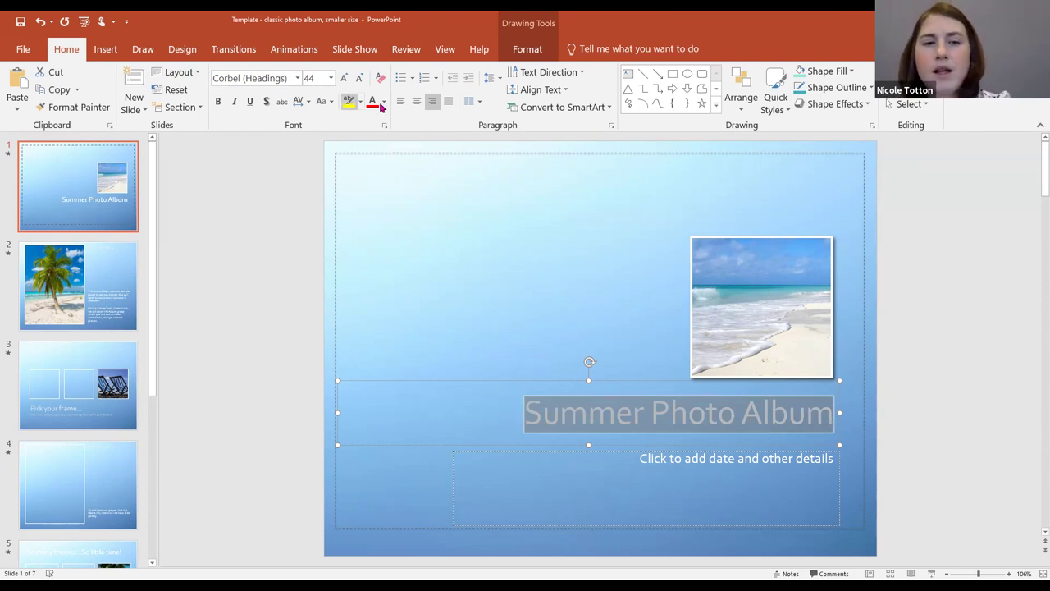
{"action": "left_click", "coordinate": [297, 80]}
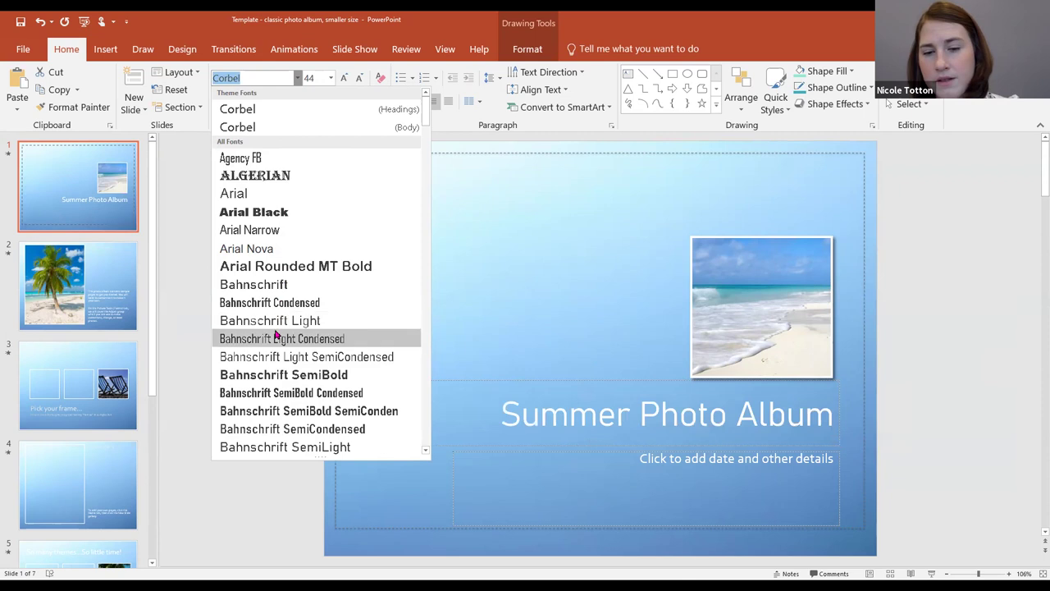
Step: Scroll down the font list and apply Castellar to the Summer Photo Album title, keeping size 44
{"action": "scroll", "coordinate": [276, 335], "scroll_direction": "down", "scroll_amount": 3}
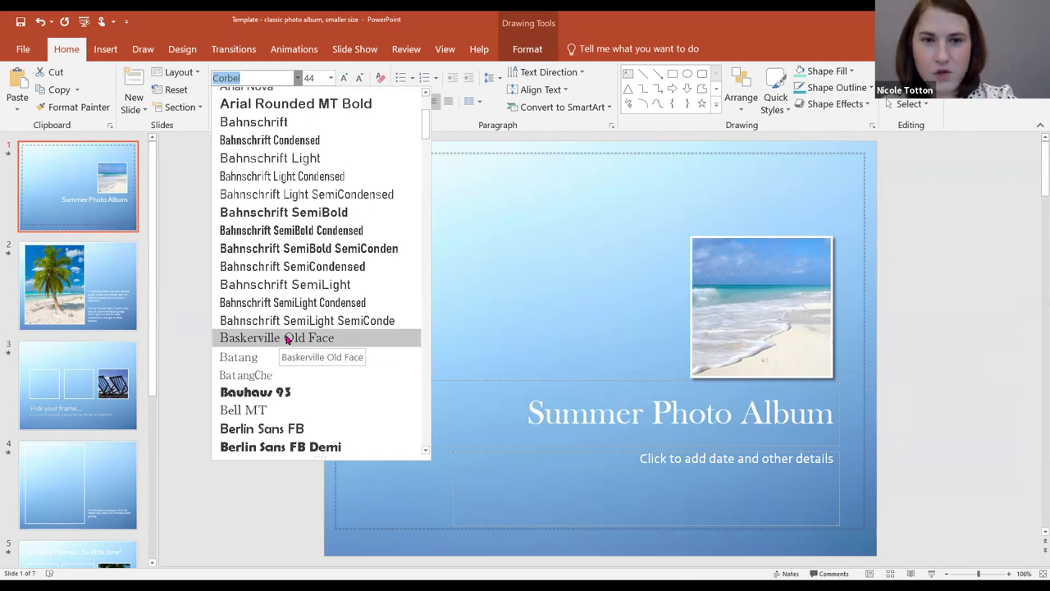
{"action": "scroll", "coordinate": [287, 338], "scroll_direction": "down", "scroll_amount": 1}
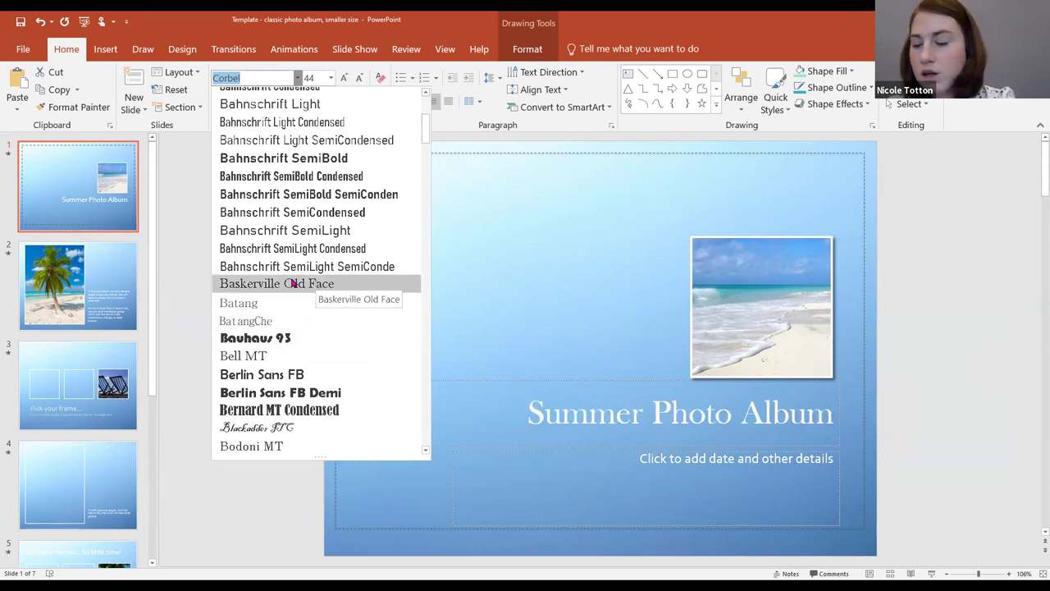
{"action": "scroll", "coordinate": [293, 283], "scroll_direction": "down", "scroll_amount": 1}
{"action": "scroll", "coordinate": [292, 283], "scroll_direction": "down", "scroll_amount": 1}
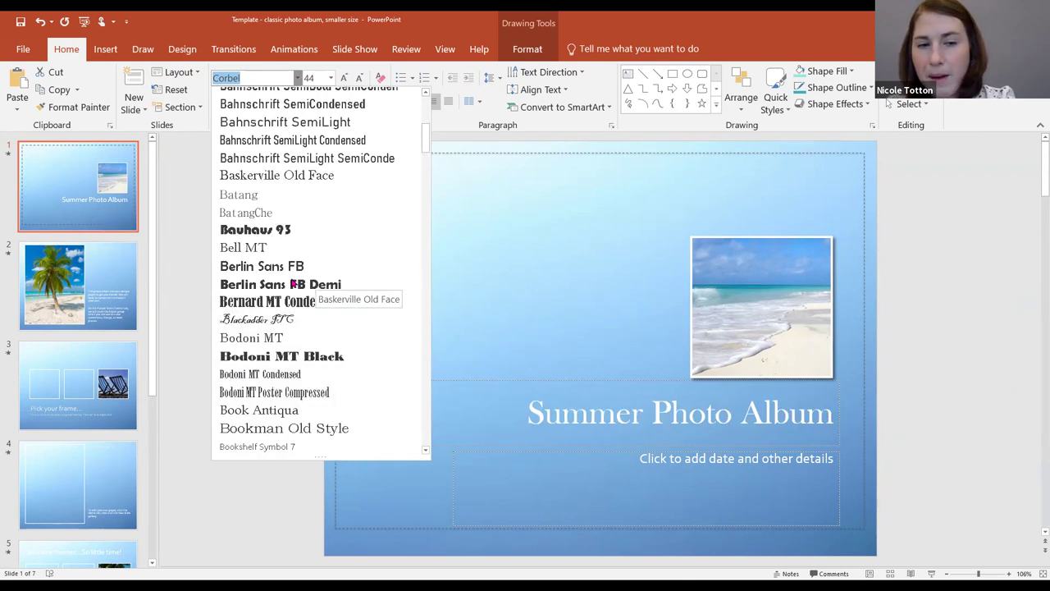
{"action": "scroll", "coordinate": [293, 283], "scroll_direction": "down", "scroll_amount": 4}
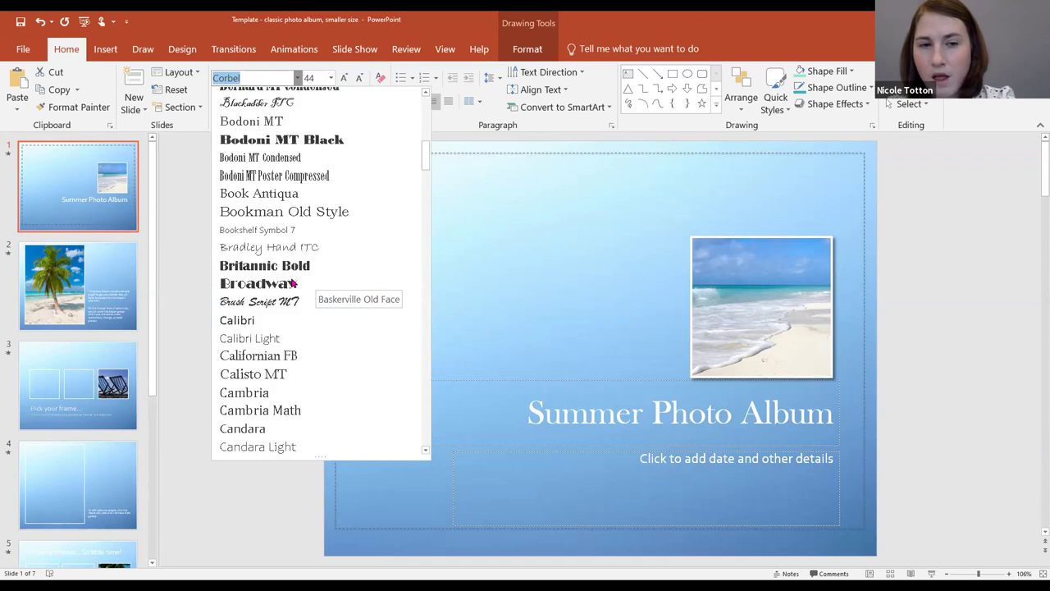
{"action": "scroll", "coordinate": [427, 157], "scroll_direction": "down", "scroll_amount": 1}
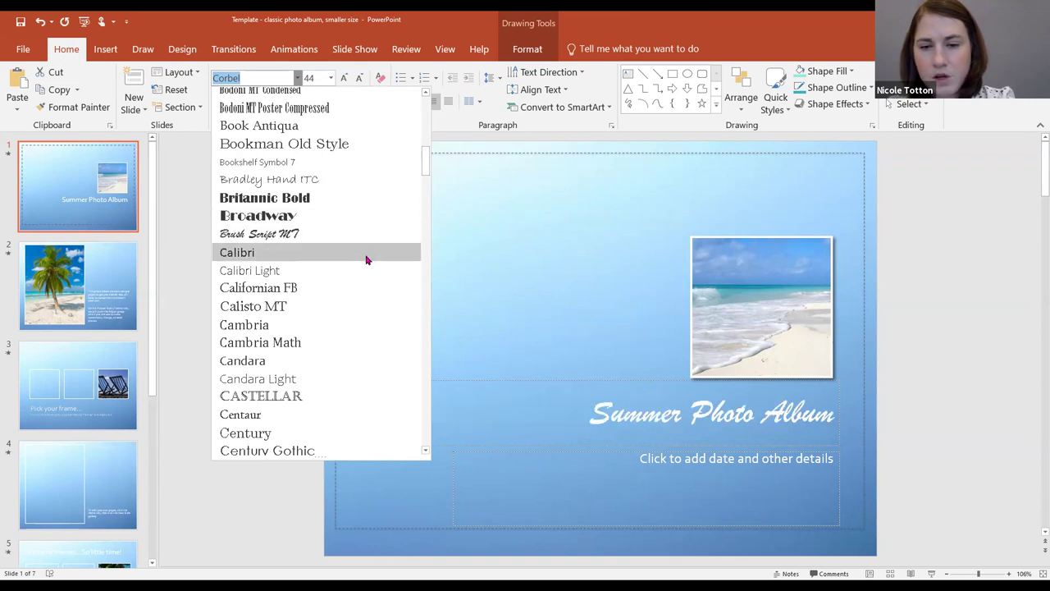
{"action": "scroll", "coordinate": [352, 320], "scroll_direction": "down", "scroll_amount": 1}
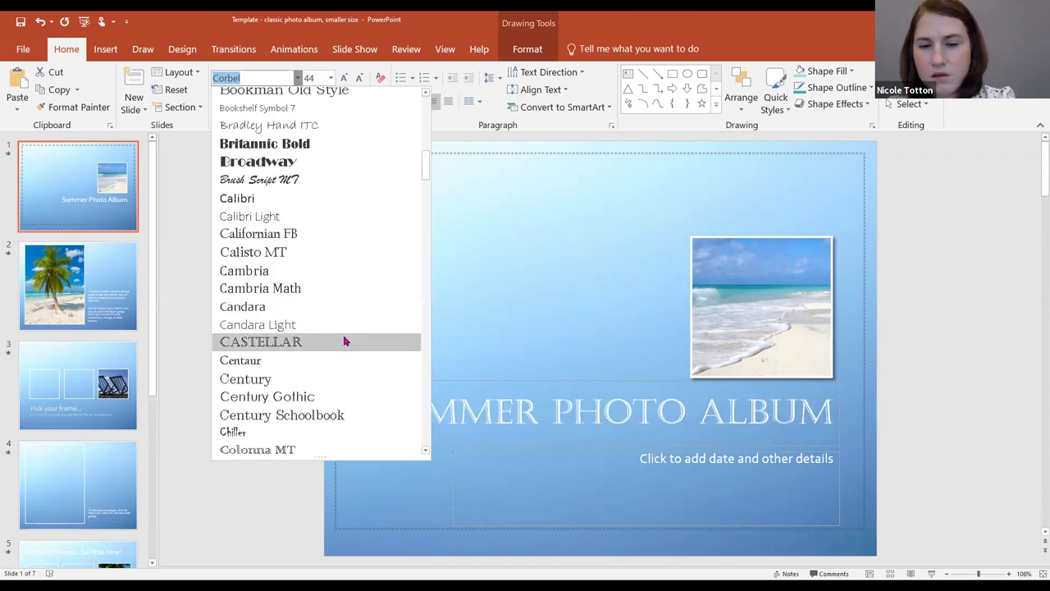
{"action": "left_click", "coordinate": [344, 341]}
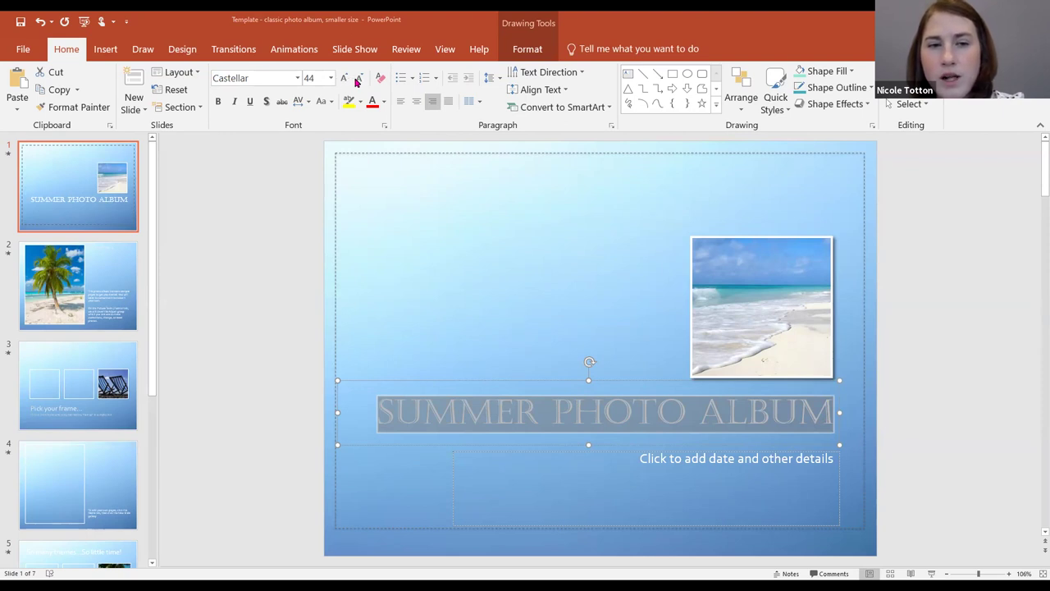
{"action": "left_click", "coordinate": [345, 79]}
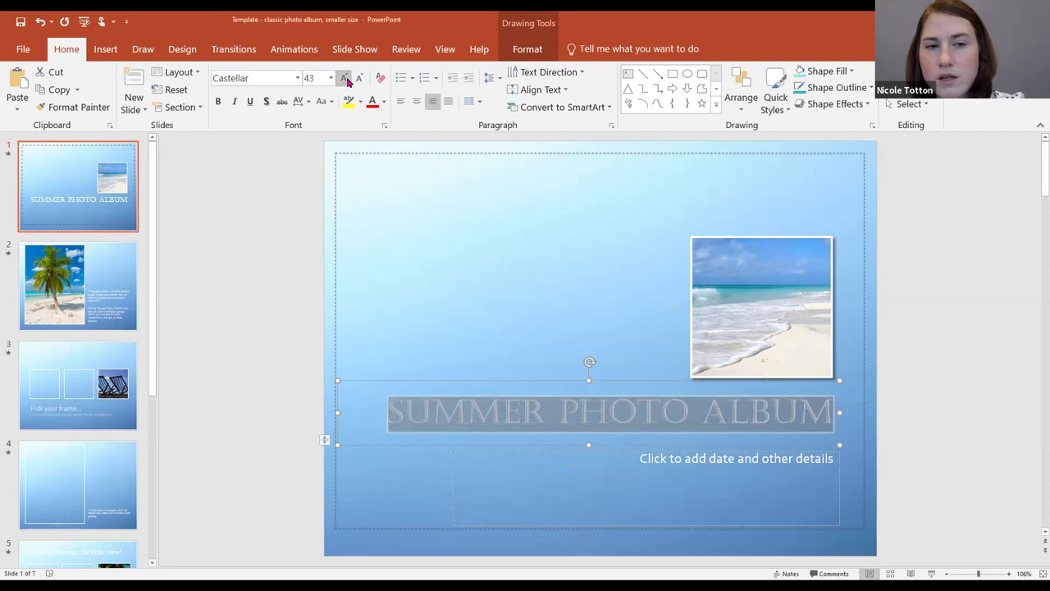
{"action": "left_click", "coordinate": [346, 78]}
{"action": "left_click", "coordinate": [345, 79]}
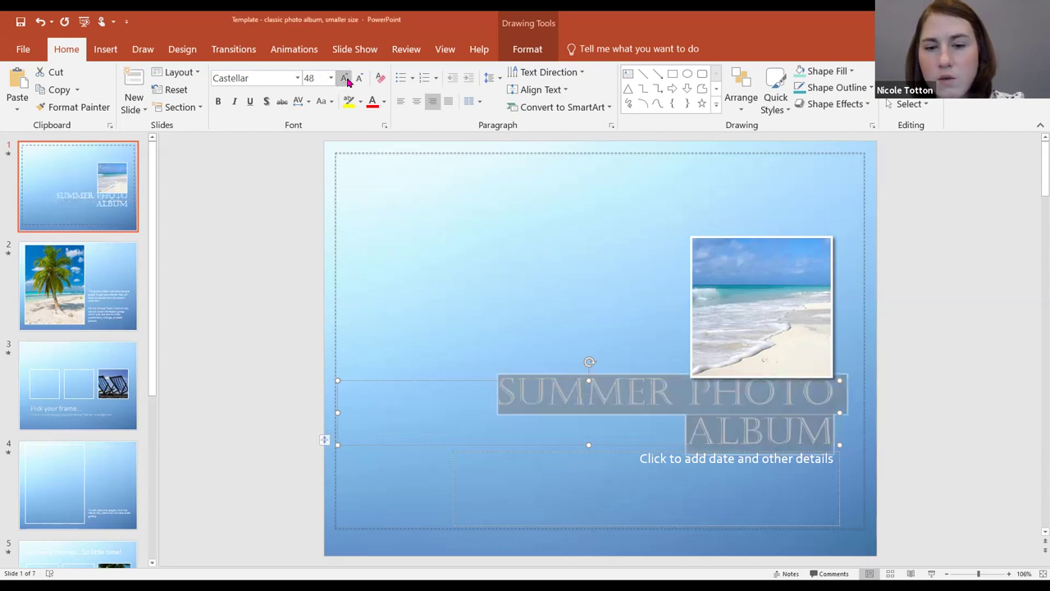
{"action": "left_click", "coordinate": [346, 79]}
{"action": "left_click", "coordinate": [358, 79]}
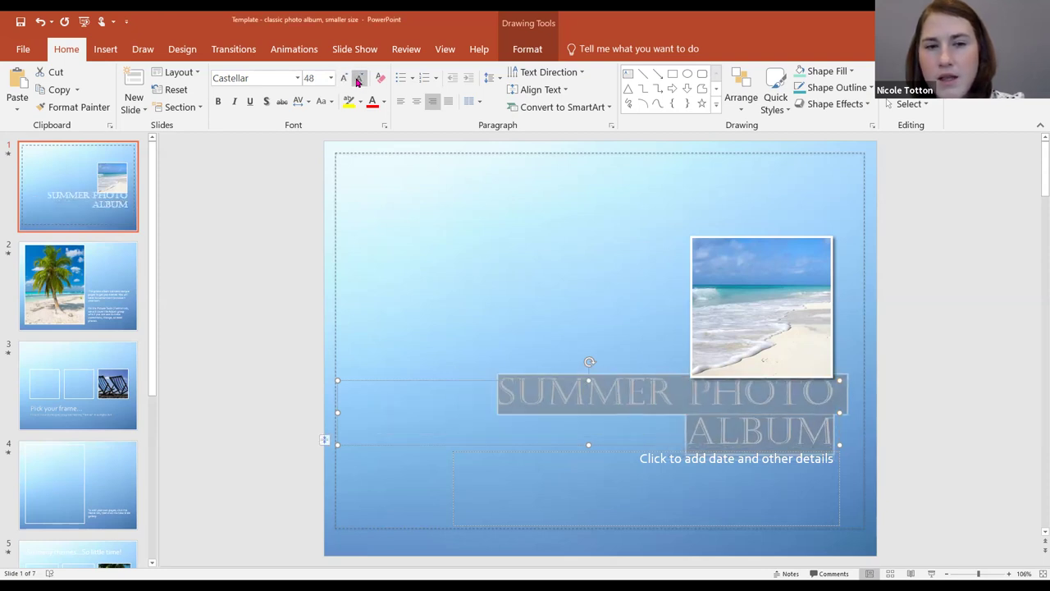
{"action": "left_click", "coordinate": [359, 79]}
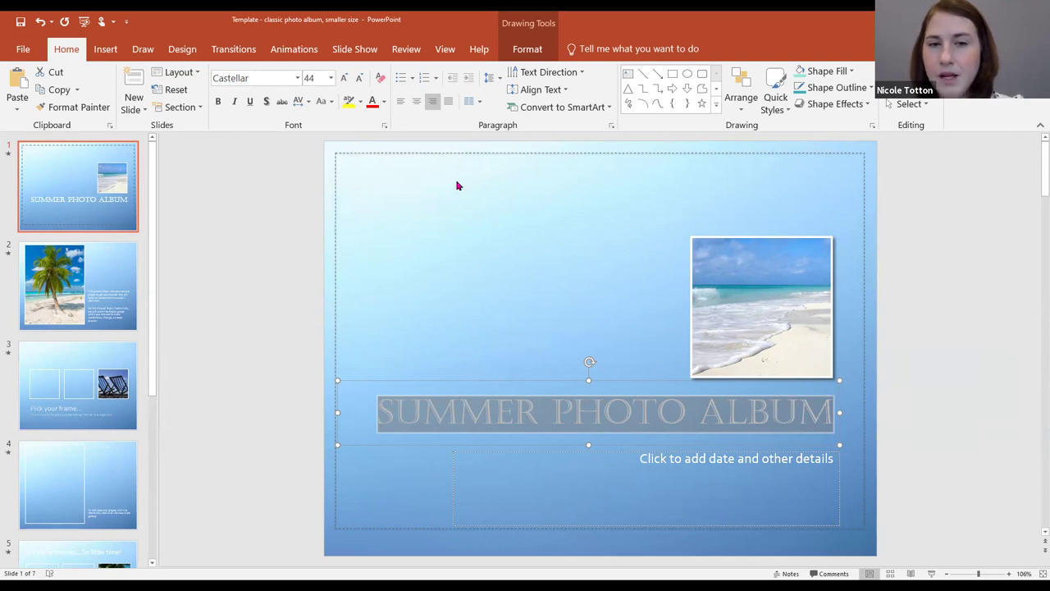
Step: Try a yellow highlight on the title, then clear it back to No Color
{"action": "left_click", "coordinate": [350, 103]}
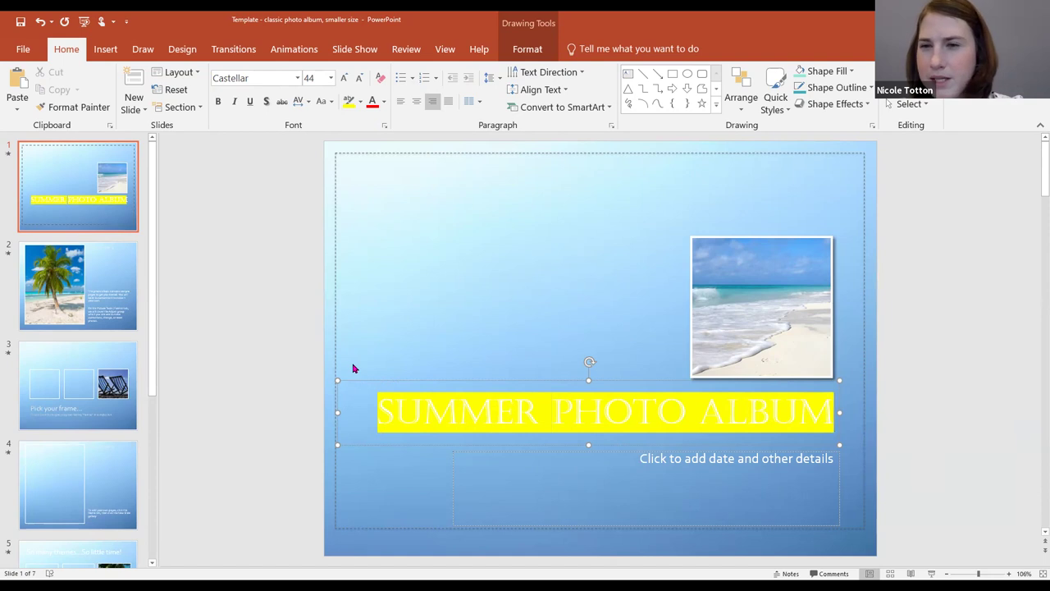
{"action": "left_click", "coordinate": [360, 102]}
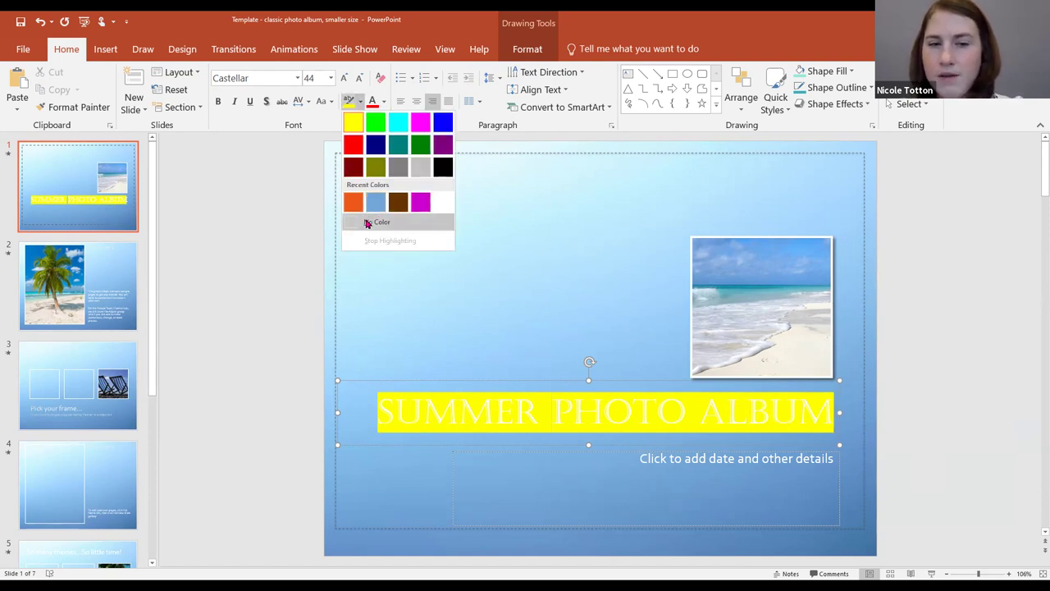
{"action": "left_click", "coordinate": [367, 223]}
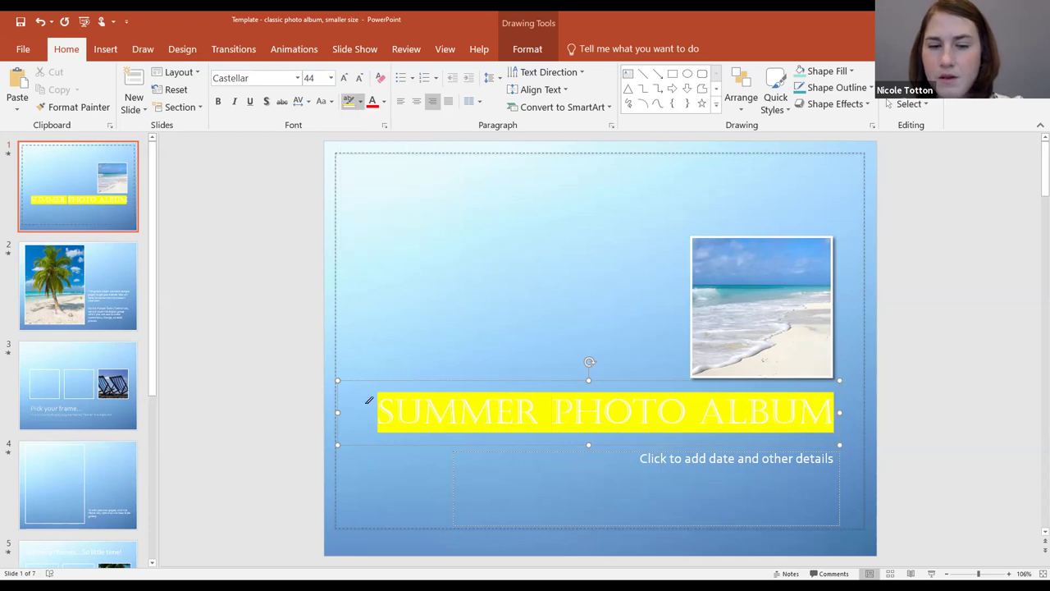
{"action": "left_click_drag", "start_coordinate": [369, 399], "coordinate": [785, 405]}
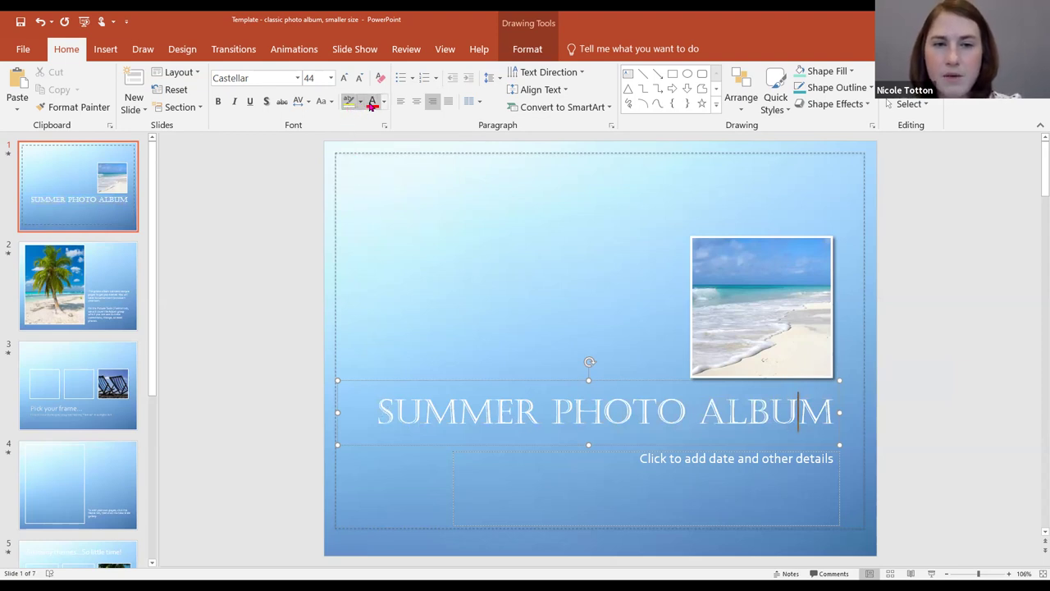
{"action": "left_click", "coordinate": [383, 103]}
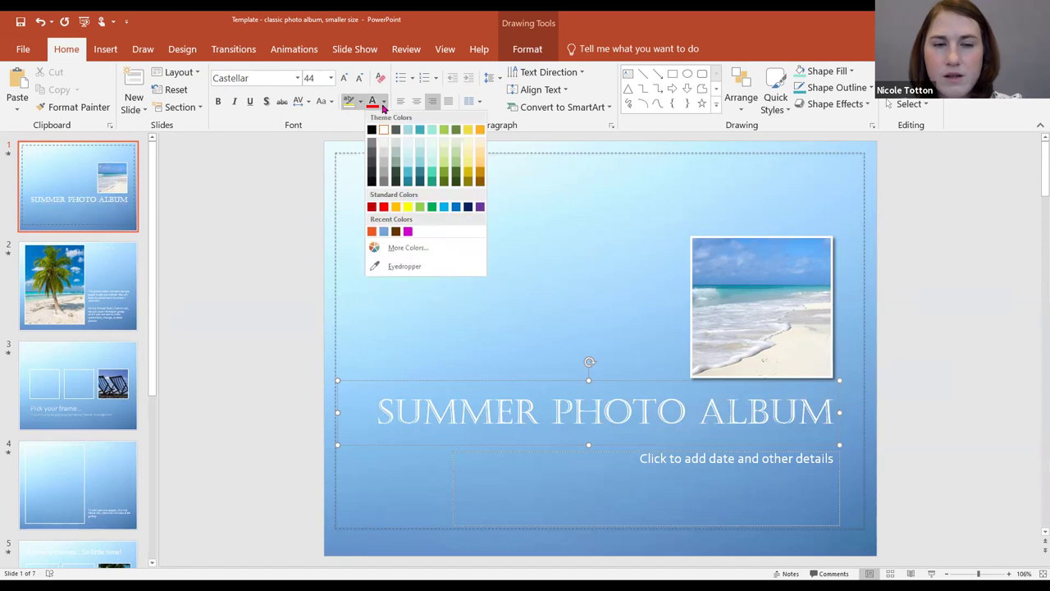
{"action": "left_click", "coordinate": [367, 391]}
{"action": "left_click", "coordinate": [361, 102]}
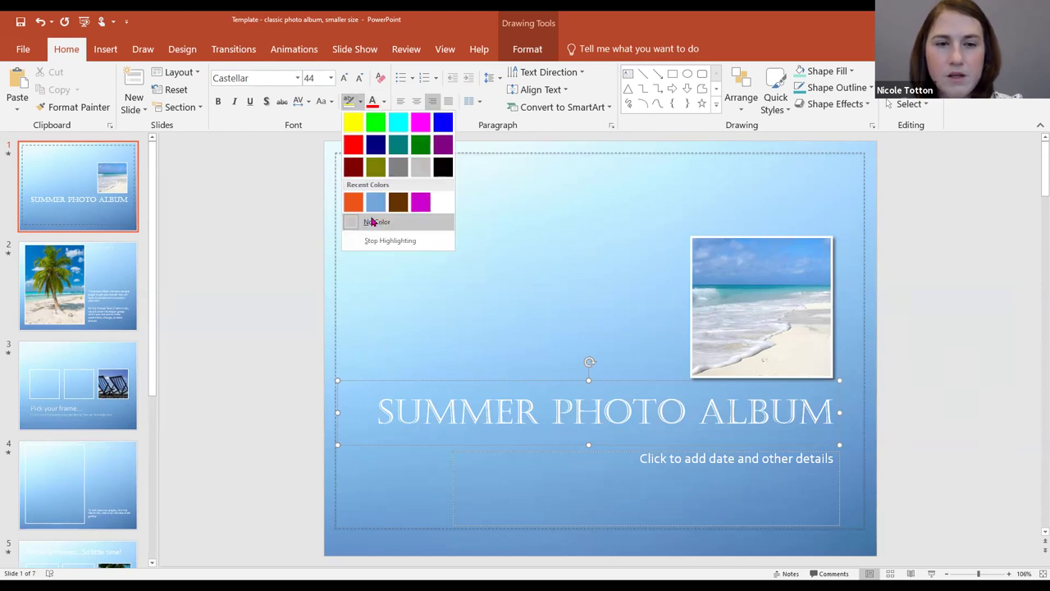
{"action": "left_click", "coordinate": [388, 241]}
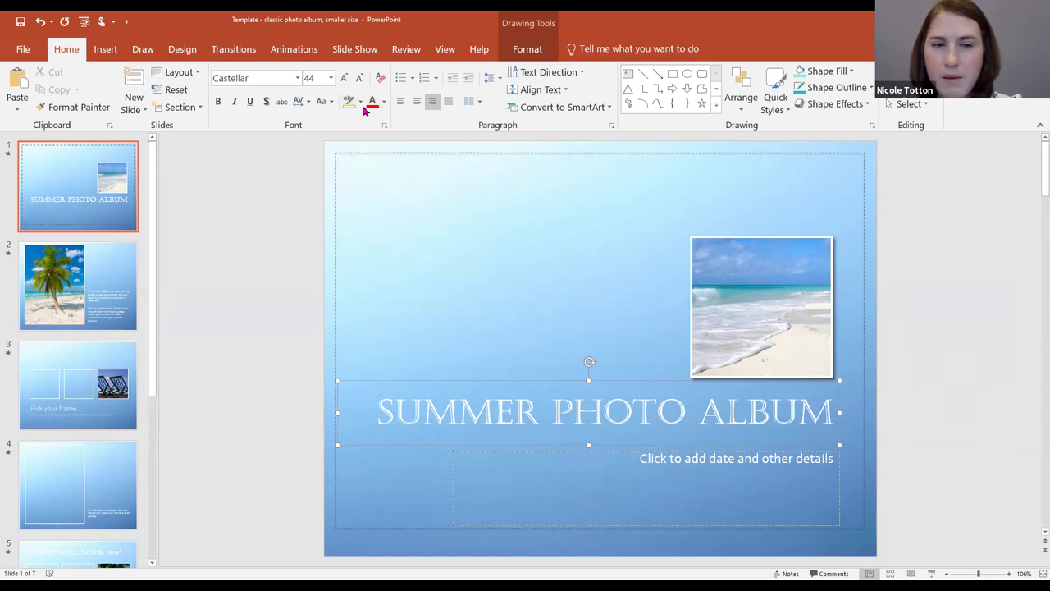
{"action": "left_click", "coordinate": [361, 102]}
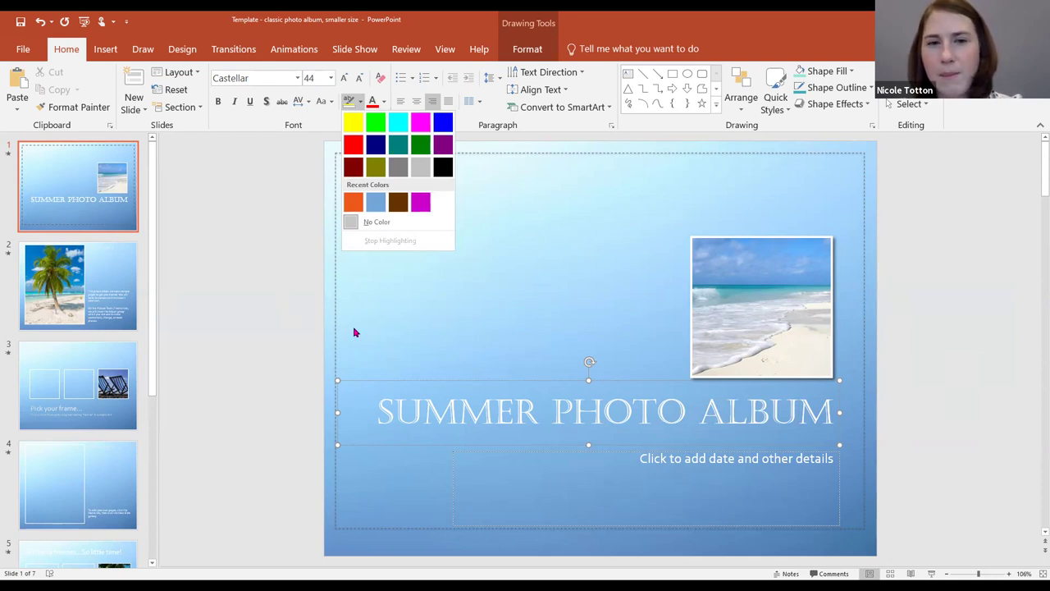
Step: Select the whole SUMMER PHOTO ALBUM title text and give it magenta lettering
{"action": "key", "text": "Escape"}
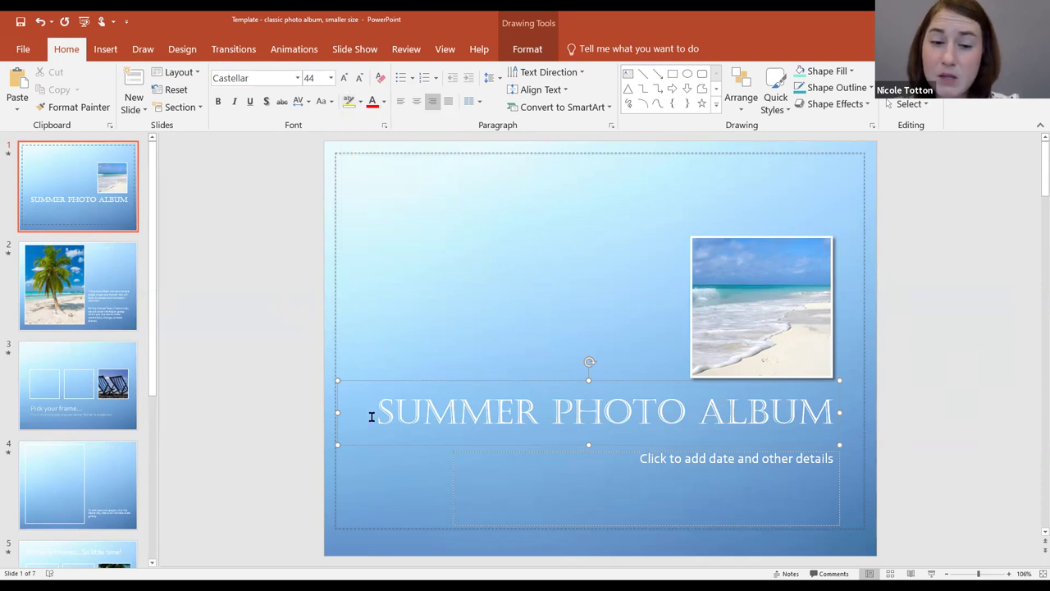
{"action": "left_click_drag", "start_coordinate": [377, 400], "coordinate": [797, 405]}
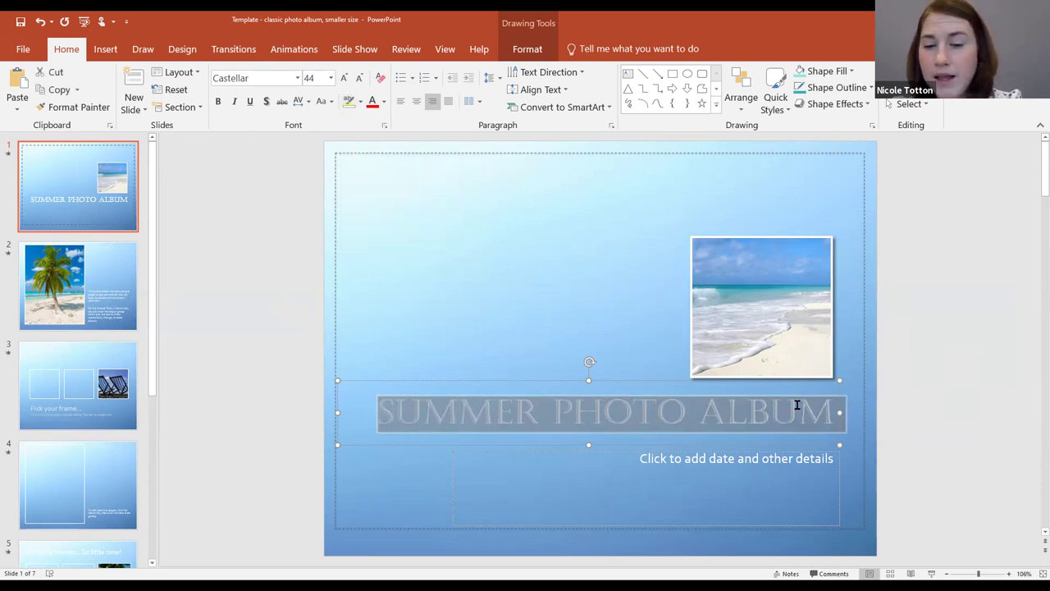
{"action": "left_click", "coordinate": [384, 105]}
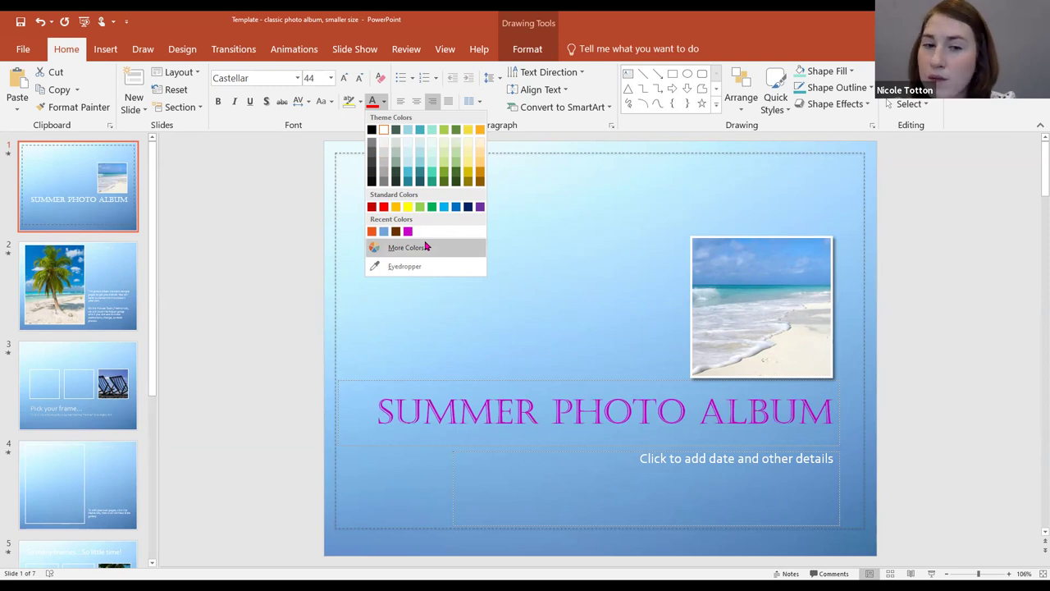
Step: In More Colors, try periwinkle, pink, red, green and magenta shades on the title
{"action": "left_click", "coordinate": [426, 246]}
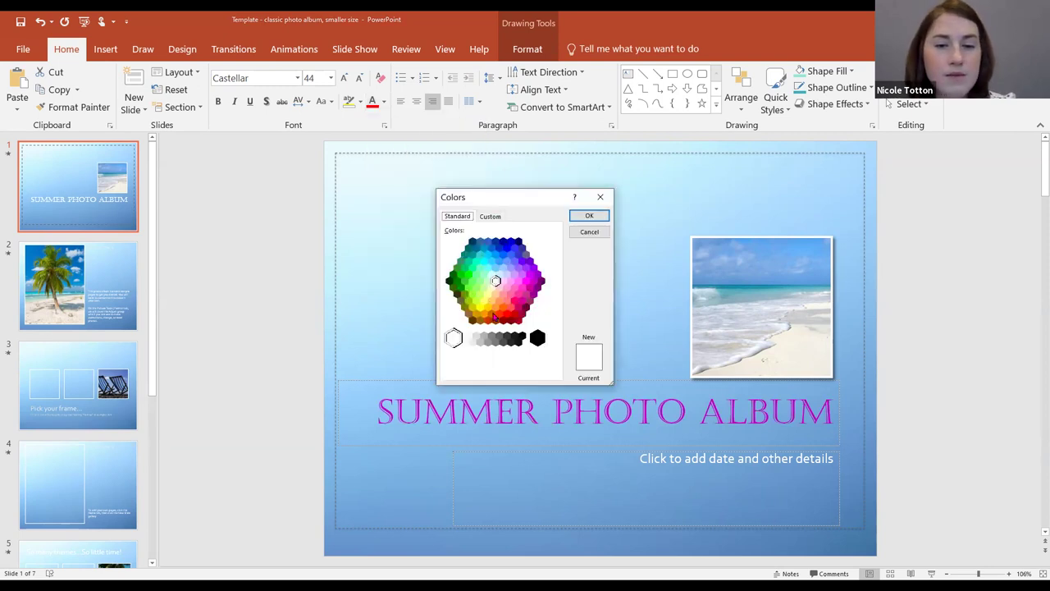
{"action": "left_click", "coordinate": [497, 269]}
{"action": "left_click", "coordinate": [511, 268]}
{"action": "left_click", "coordinate": [513, 293]}
{"action": "left_click", "coordinate": [512, 306]}
{"action": "left_click", "coordinate": [476, 300]}
{"action": "left_click", "coordinate": [472, 281]}
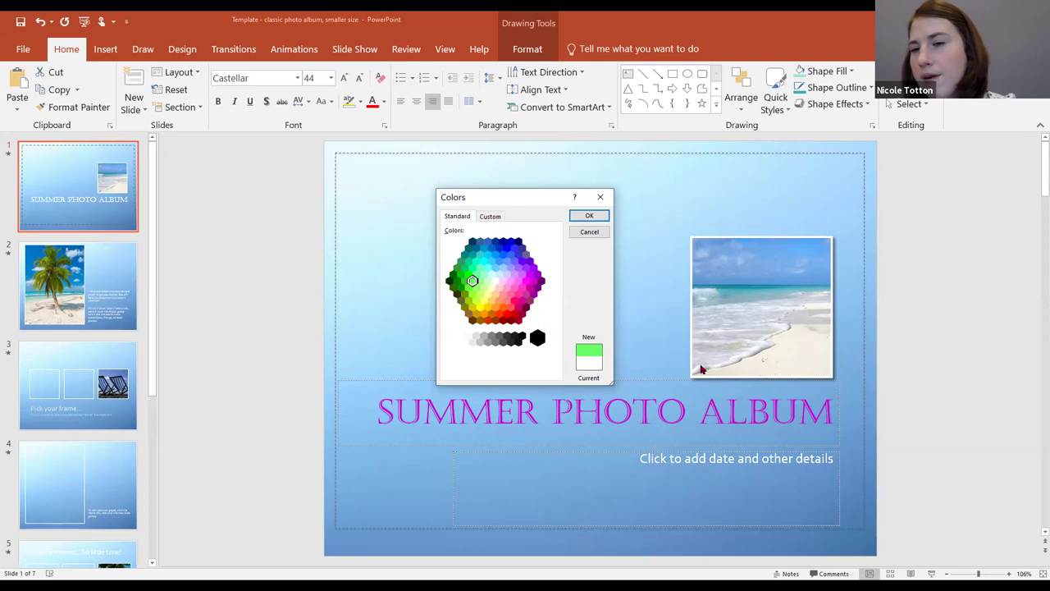
{"action": "left_click", "coordinate": [529, 281]}
{"action": "left_click", "coordinate": [522, 287]}
{"action": "left_click", "coordinate": [530, 281]}
{"action": "left_click", "coordinate": [522, 287]}
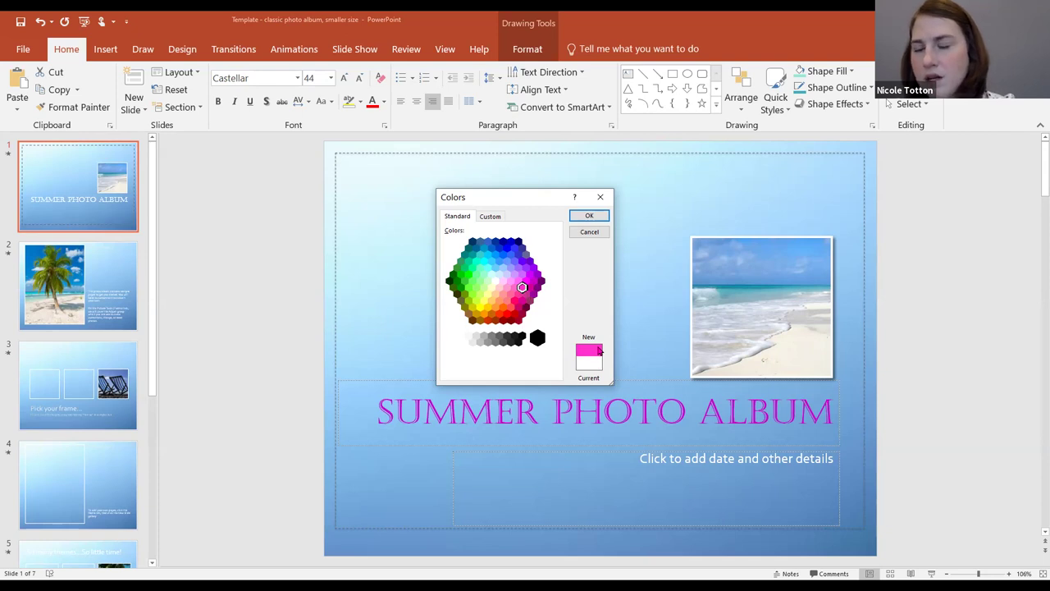
Step: Compare cyan and blue shades, then settle on a dark blue and apply it
{"action": "left_click", "coordinate": [485, 275]}
{"action": "left_click", "coordinate": [491, 261]}
{"action": "left_click", "coordinate": [498, 256]}
{"action": "left_click", "coordinate": [503, 256]}
{"action": "left_click", "coordinate": [506, 248]}
{"action": "left_click", "coordinate": [505, 242]}
{"action": "left_click", "coordinate": [496, 255]}
{"action": "left_click", "coordinate": [498, 249]}
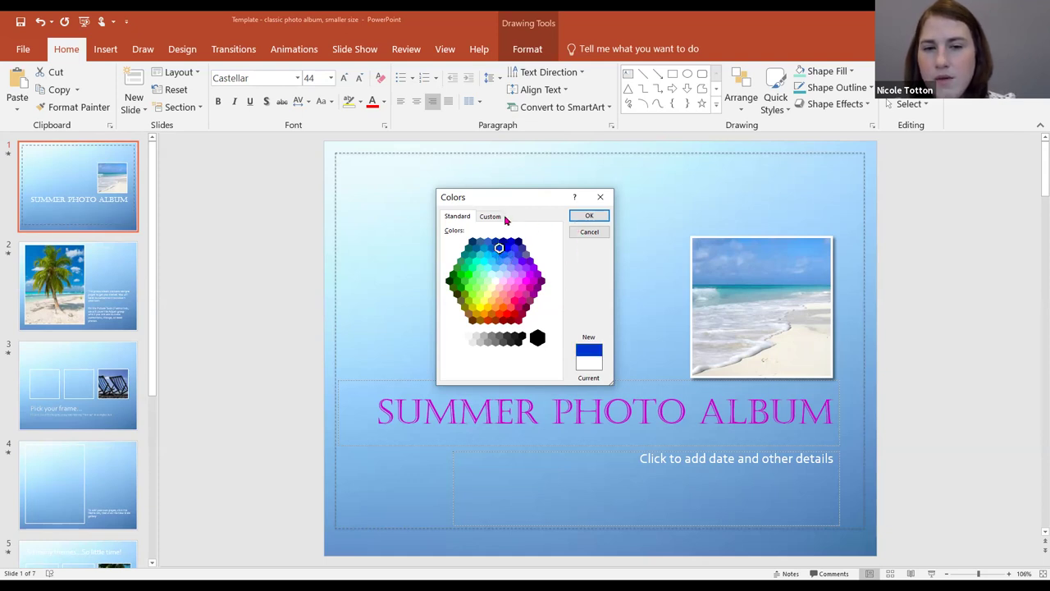
{"action": "left_click", "coordinate": [579, 216]}
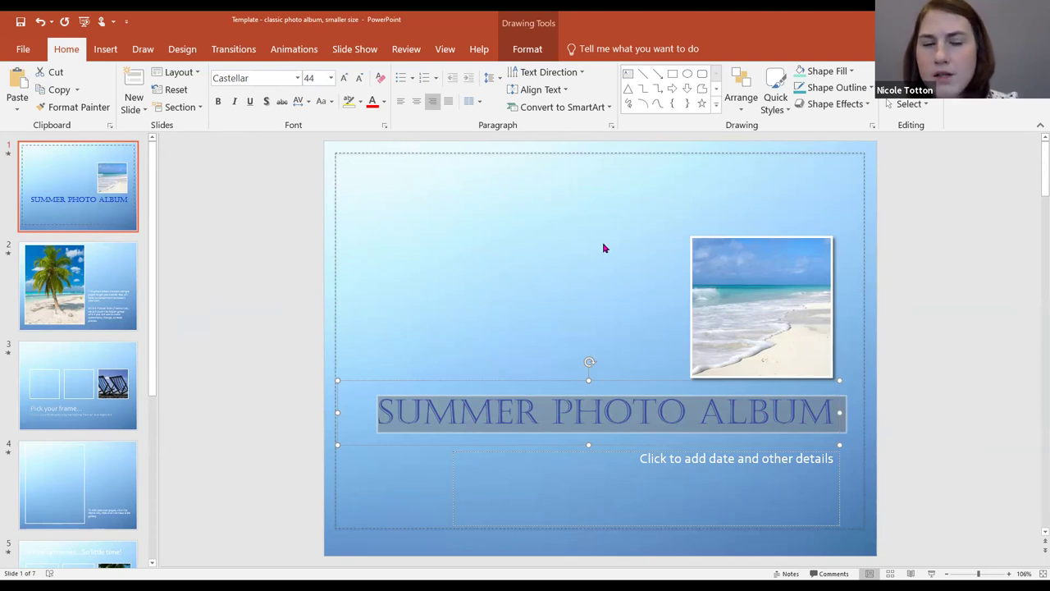
Step: Use the Eyedropper to colour the title with the turquoise of the beach photo's sea
{"action": "left_click", "coordinate": [383, 103]}
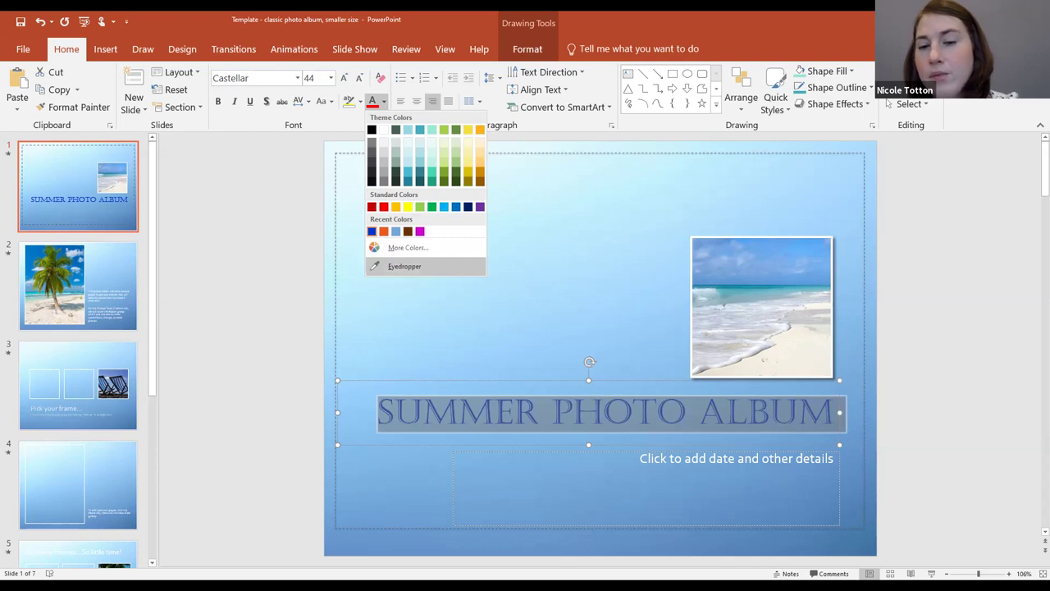
{"action": "left_click", "coordinate": [404, 266]}
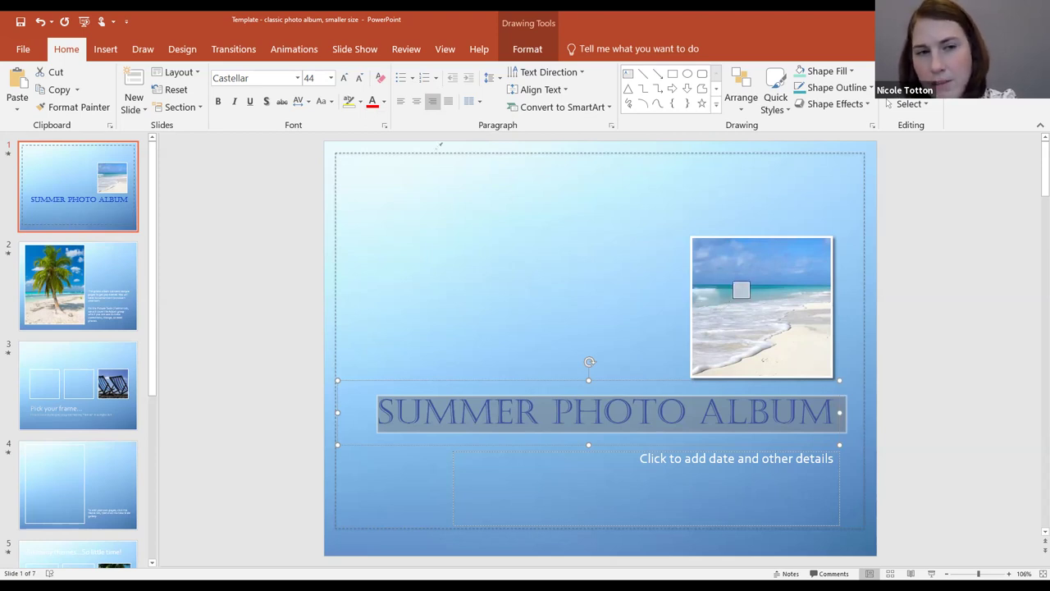
{"action": "left_click", "coordinate": [383, 101]}
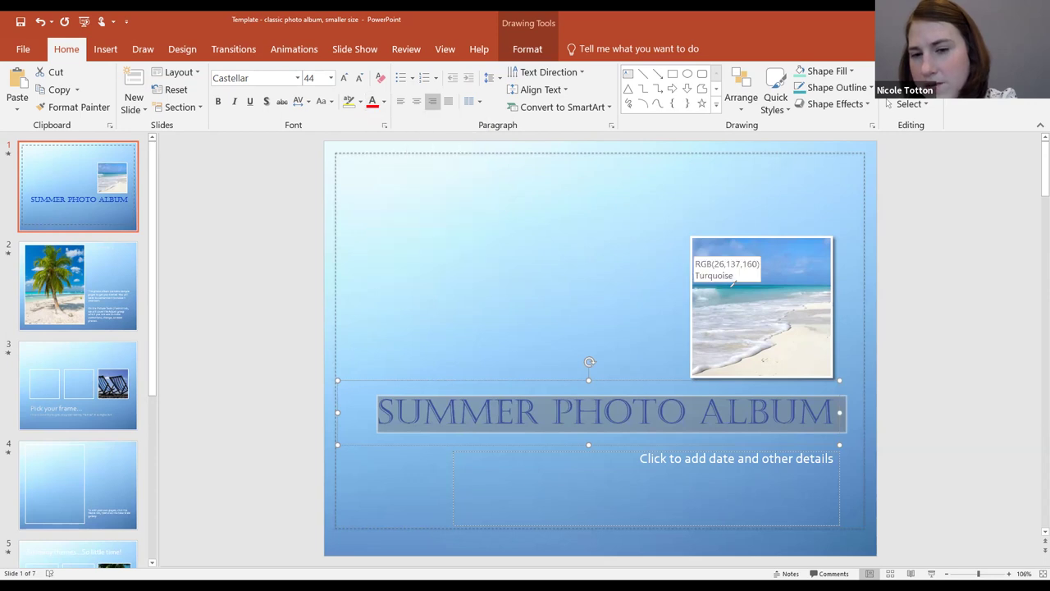
{"action": "left_click", "coordinate": [733, 282]}
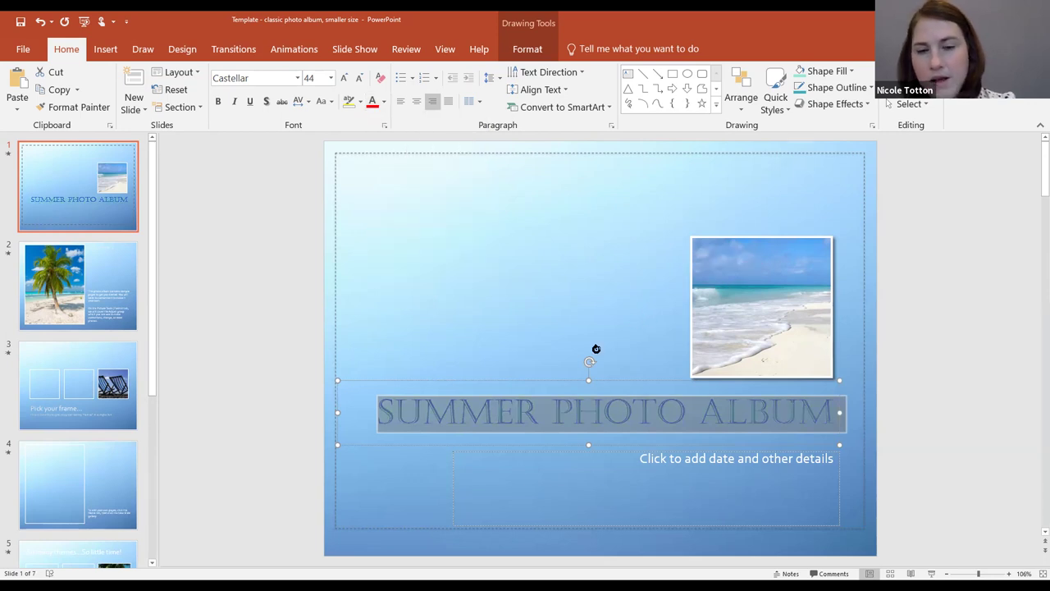
{"action": "left_click", "coordinate": [582, 408]}
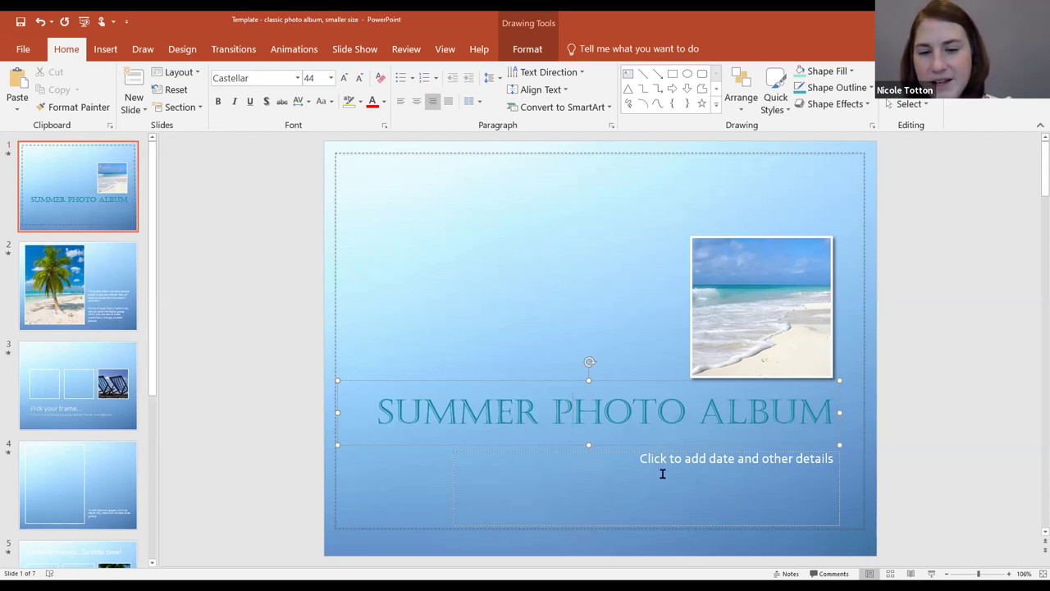
Step: Select the title box and drag it up to the top of the slide, above the beach photo
{"action": "left_click", "coordinate": [639, 428]}
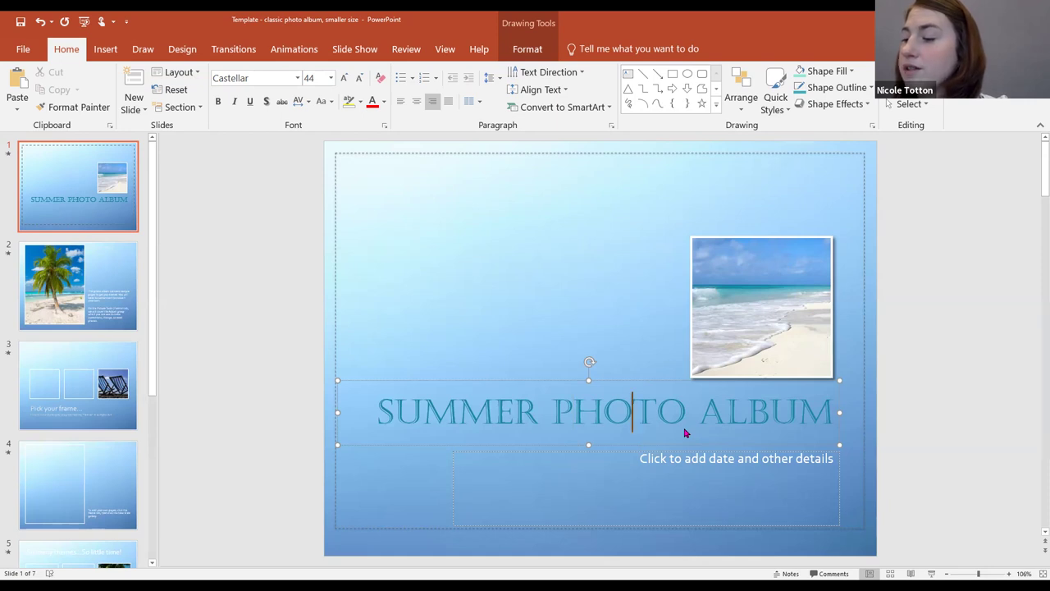
{"action": "left_click", "coordinate": [567, 380]}
{"action": "left_click_drag", "start_coordinate": [568, 380], "coordinate": [612, 382]}
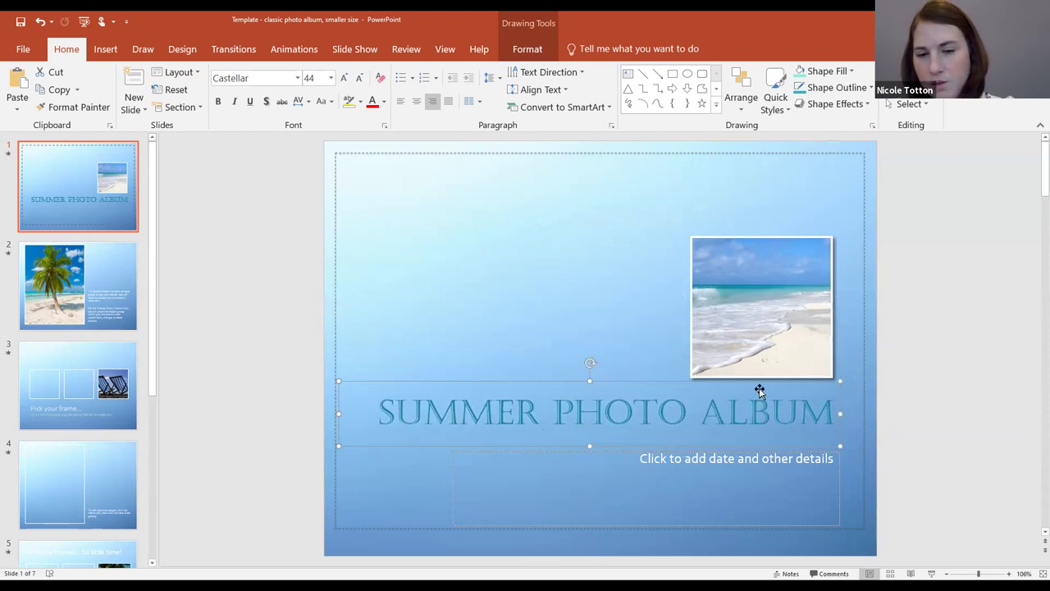
{"action": "left_click_drag", "start_coordinate": [679, 377], "coordinate": [689, 164]}
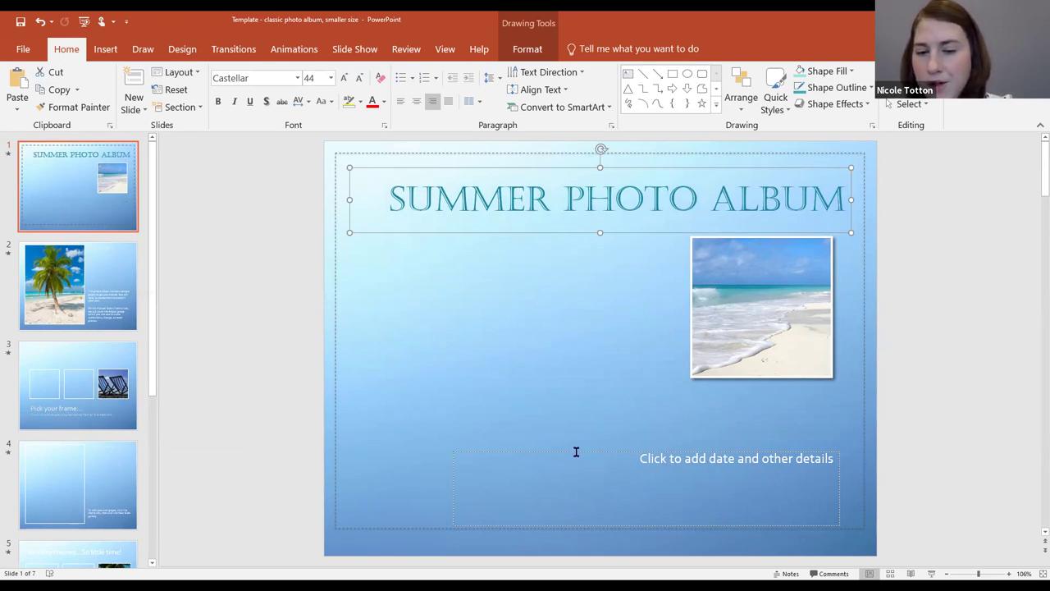
Step: Type 'Summer Vacation June 2021 – August 2021' in the subtitle, with the family name on a second line
{"action": "left_click", "coordinate": [628, 460]}
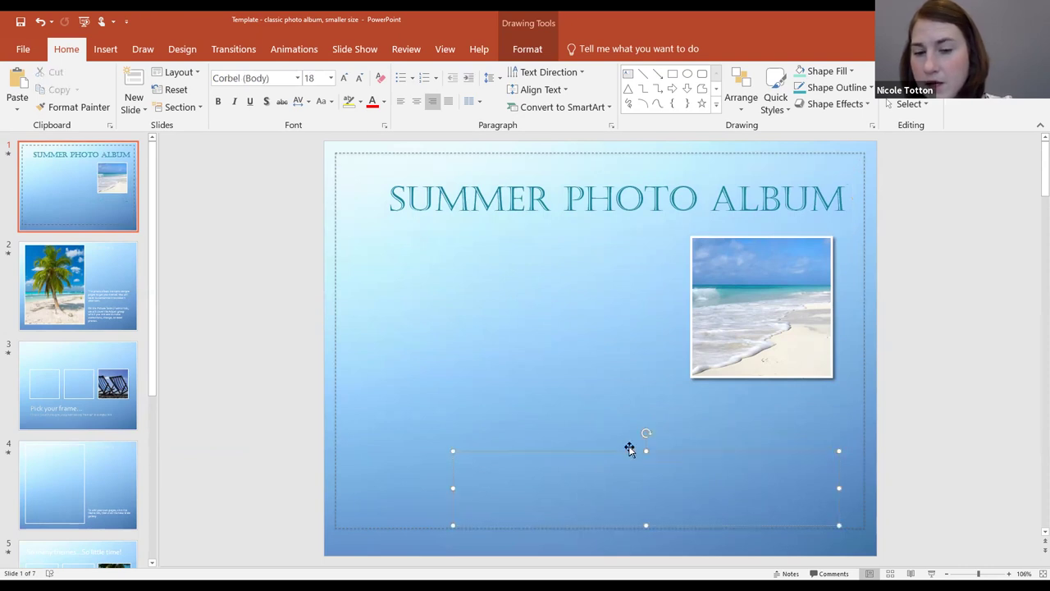
{"action": "left_click", "coordinate": [628, 412]}
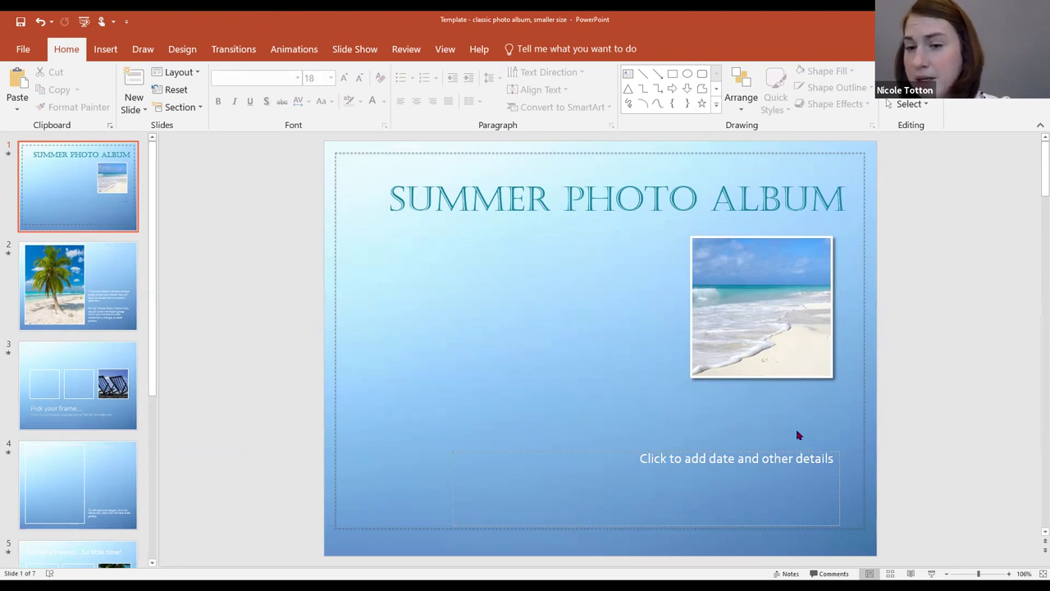
{"action": "left_click", "coordinate": [603, 457]}
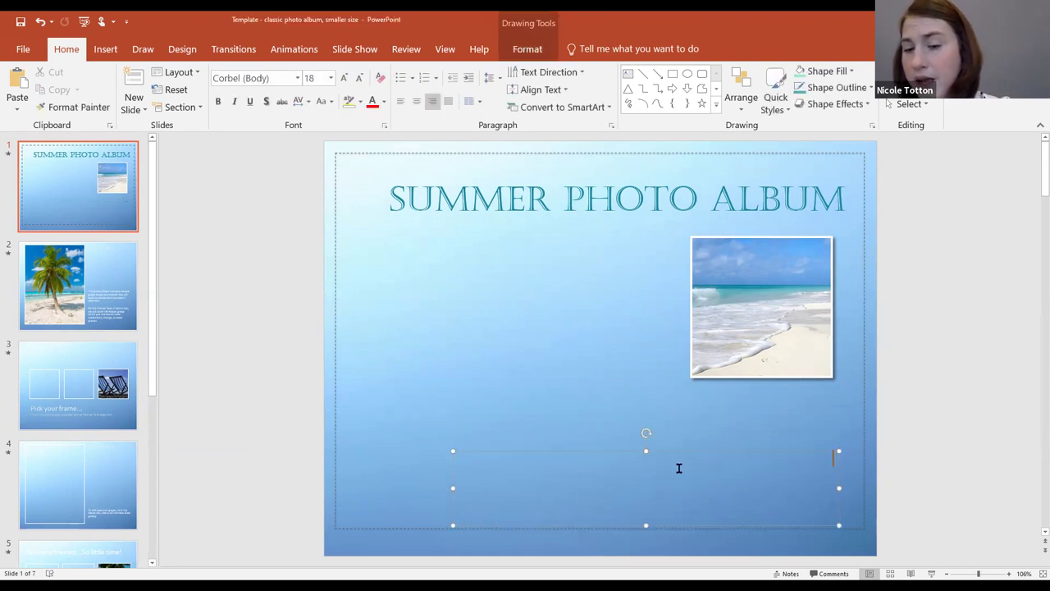
{"action": "left_click", "coordinate": [678, 411]}
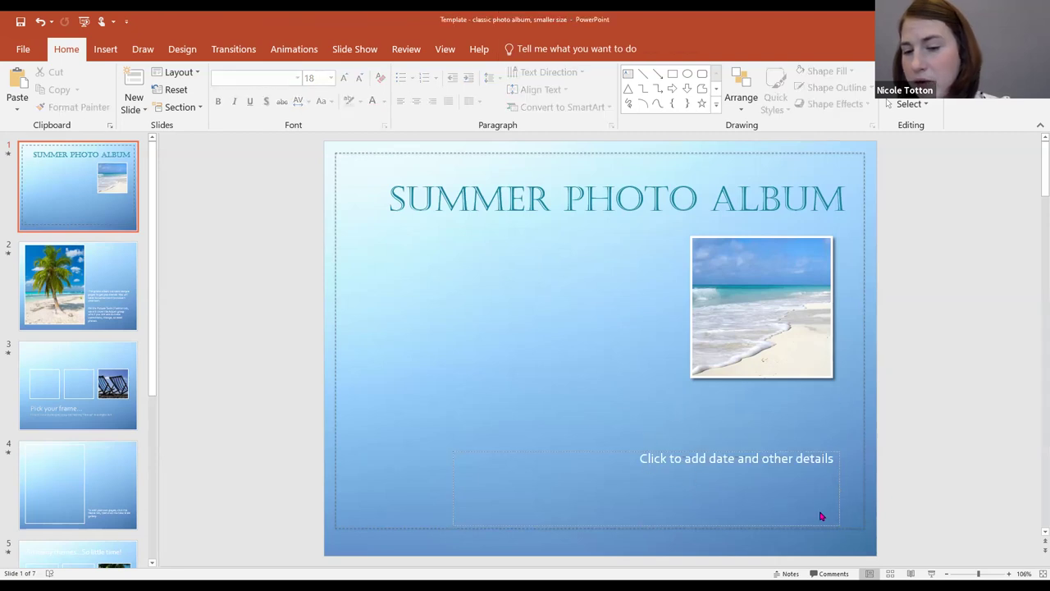
{"action": "left_click", "coordinate": [654, 462]}
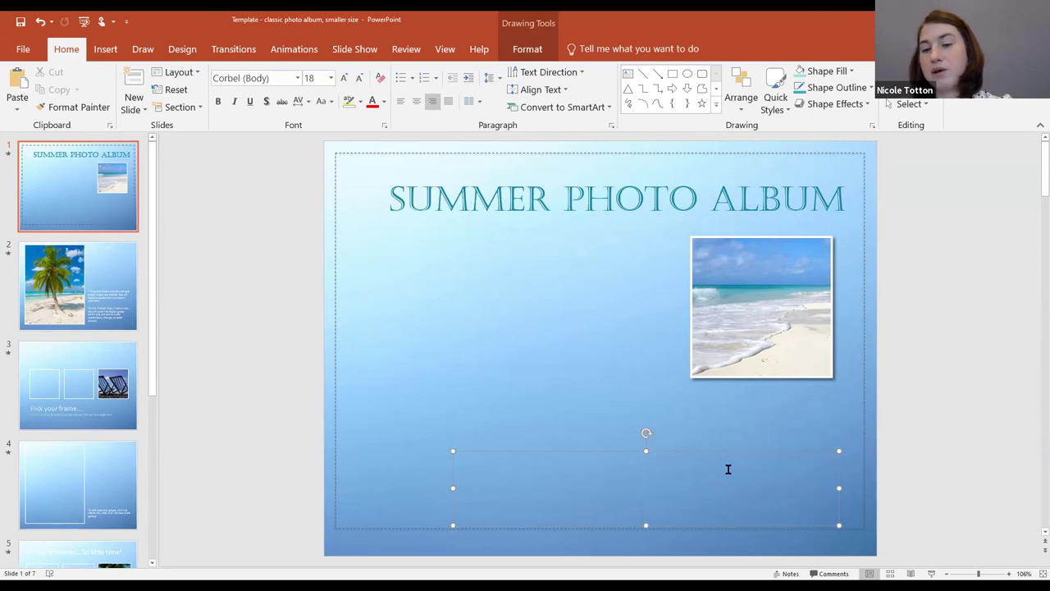
{"action": "type", "text": "Summer"}
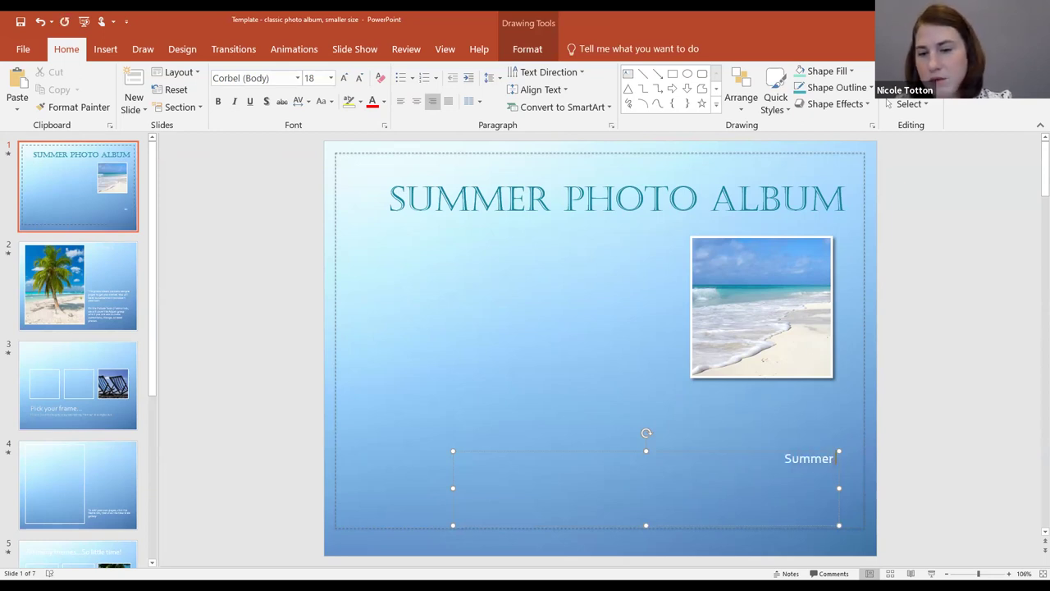
{"action": "type", "text": " Vacation"}
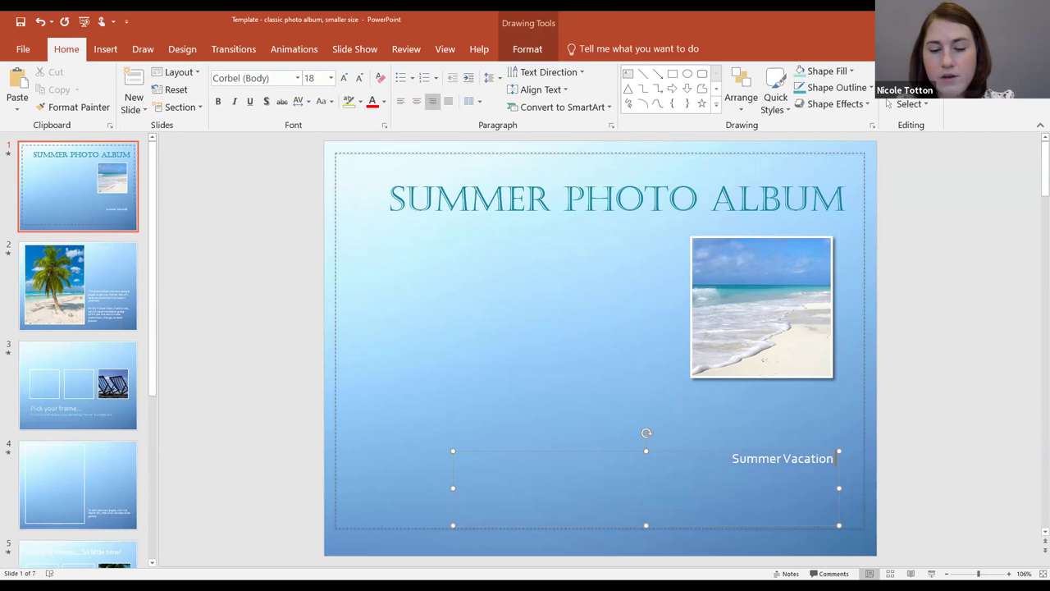
{"action": "type", "text": " of"}
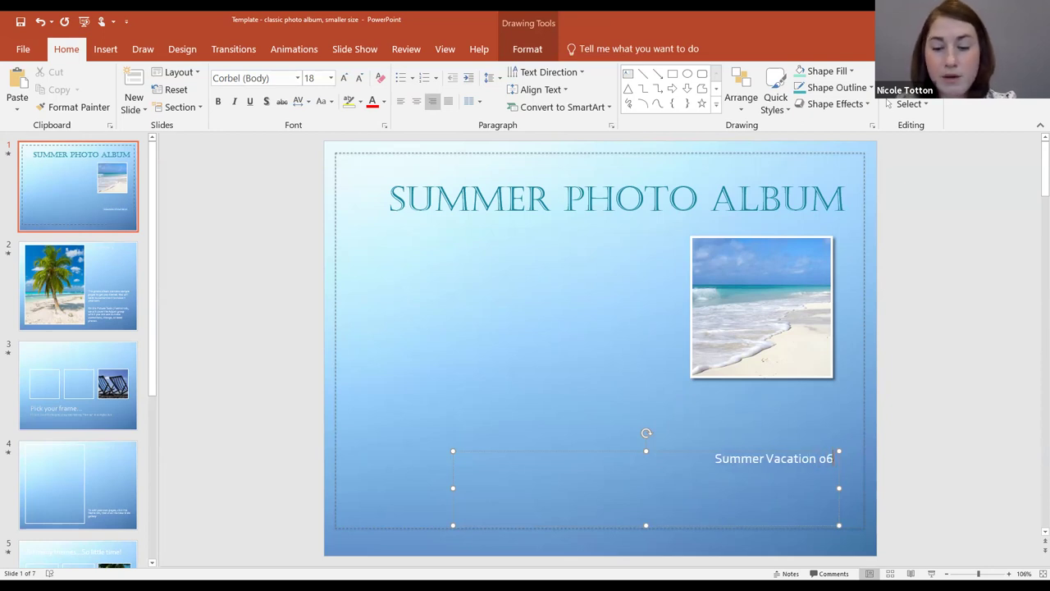
{"action": "key", "text": "BackSpace"}
{"action": "key", "text": "BackSpace"}
{"action": "type", "text": "June 2021"}
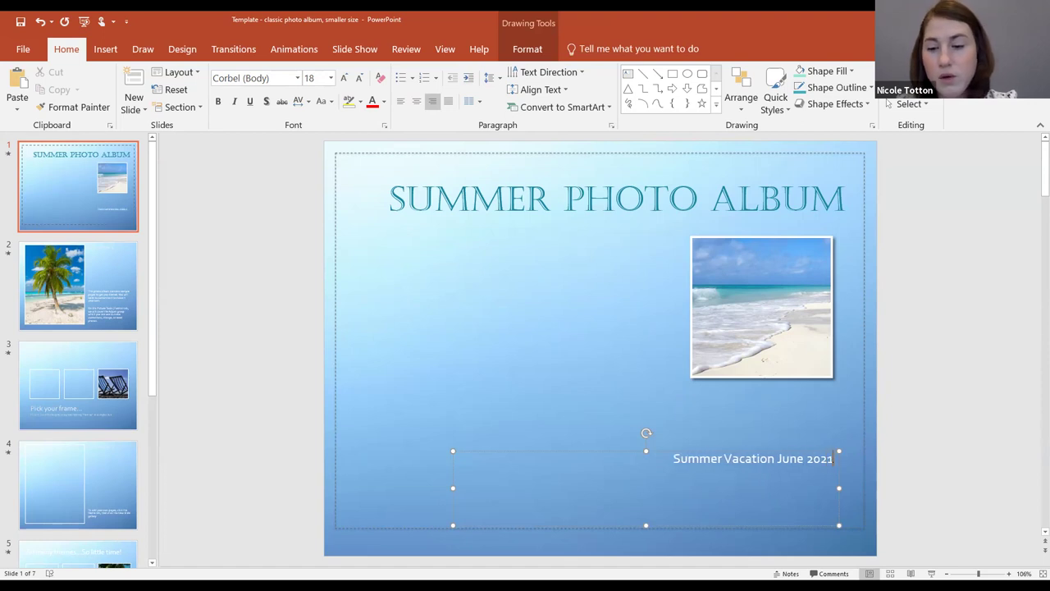
{"action": "type", "text": "Au"}
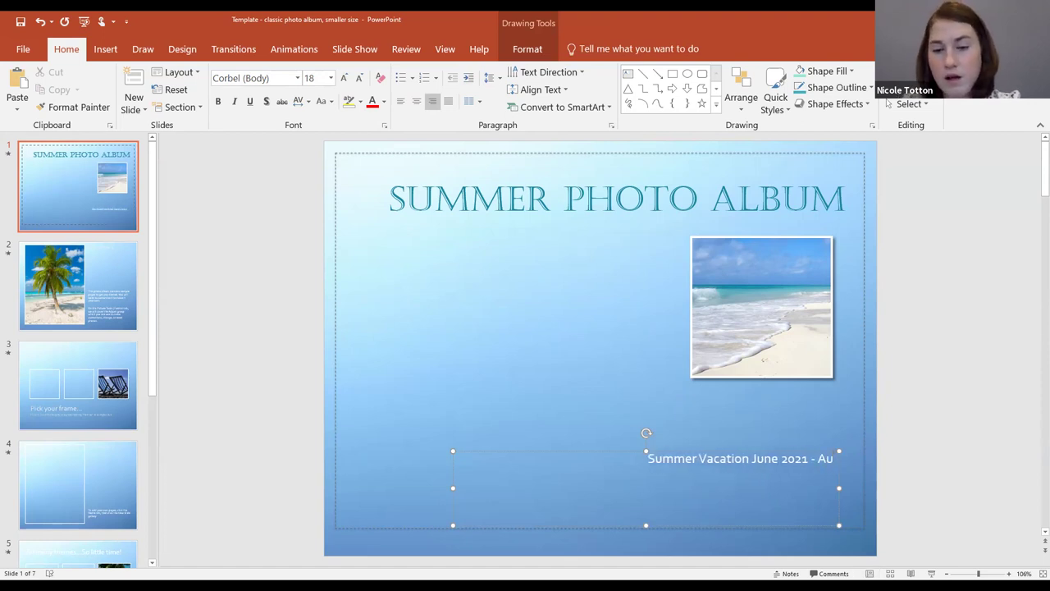
{"action": "type", "text": "gust 2021 "}
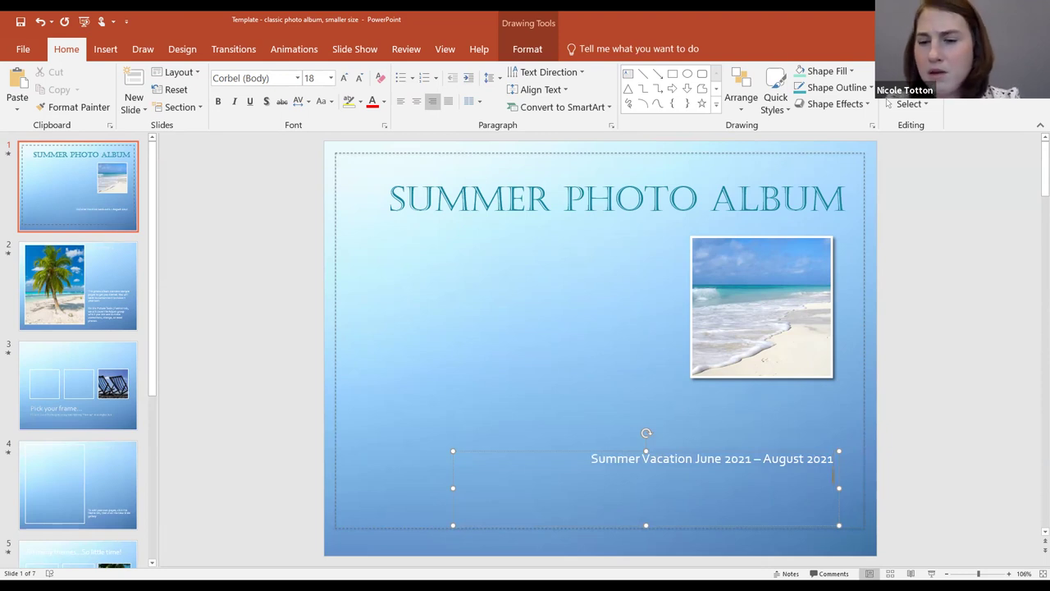
{"action": "type", "text": "Totton Famliy"}
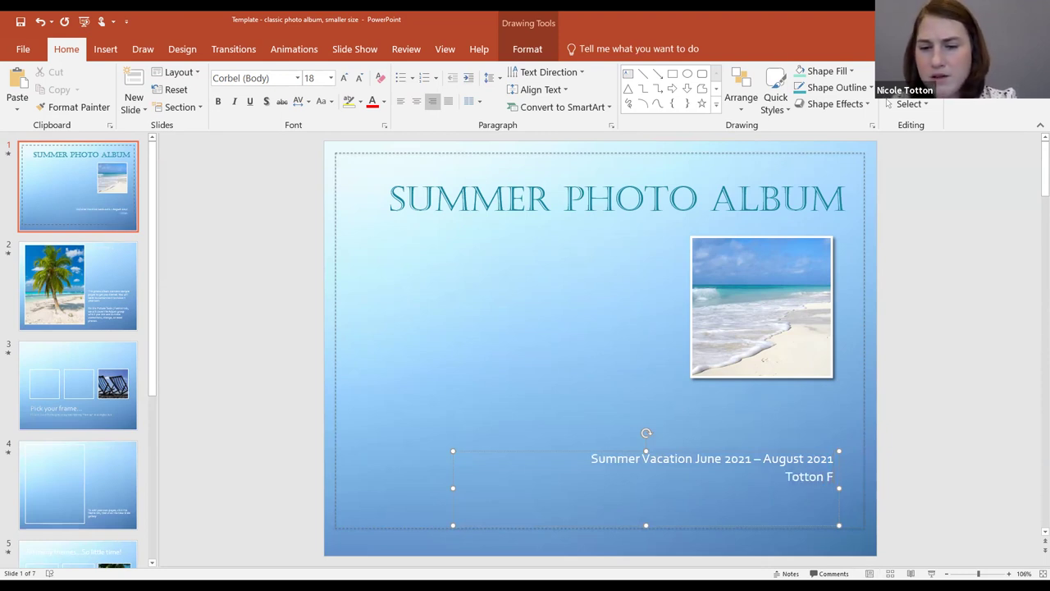
{"action": "key", "text": "BackSpace"}
{"action": "key", "text": "BackSpace"}
{"action": "key", "text": "BackSpace"}
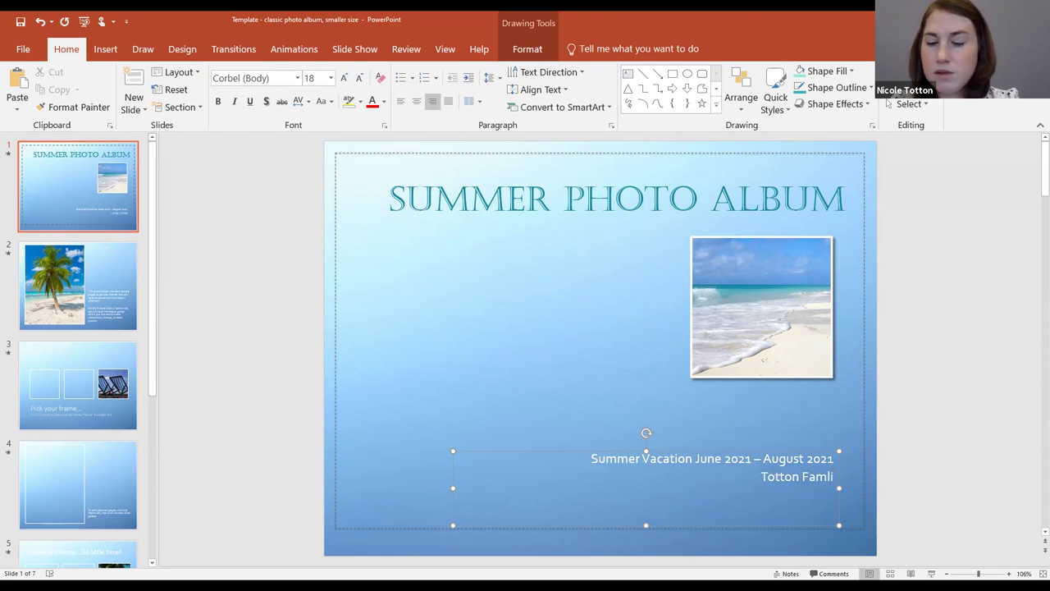
{"action": "type", "text": "ily"}
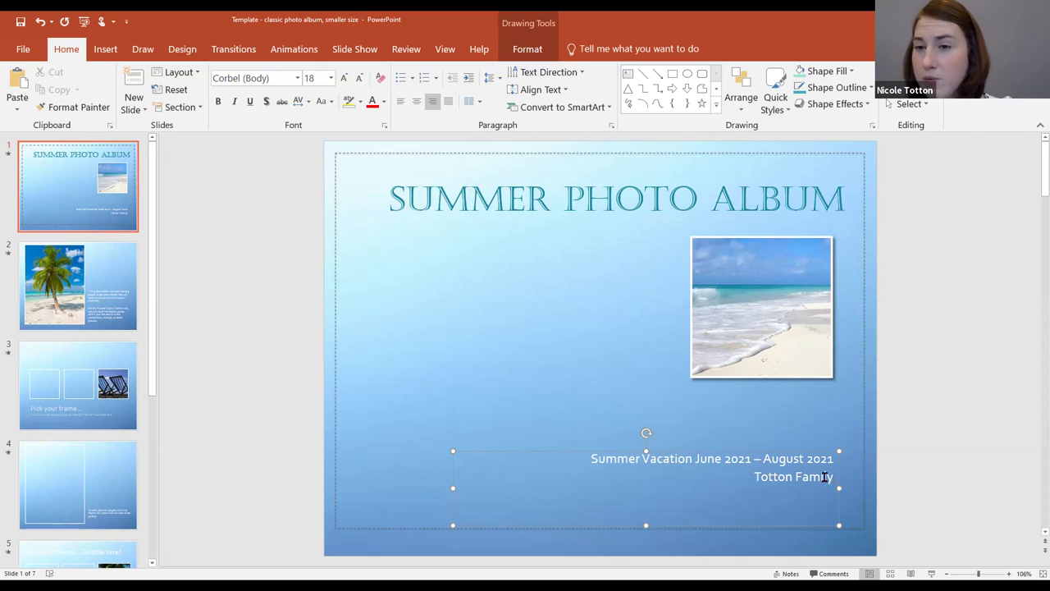
Step: Select both subtitle lines and raise their size from 18 to 24 pt
{"action": "left_click_drag", "start_coordinate": [831, 477], "coordinate": [590, 459]}
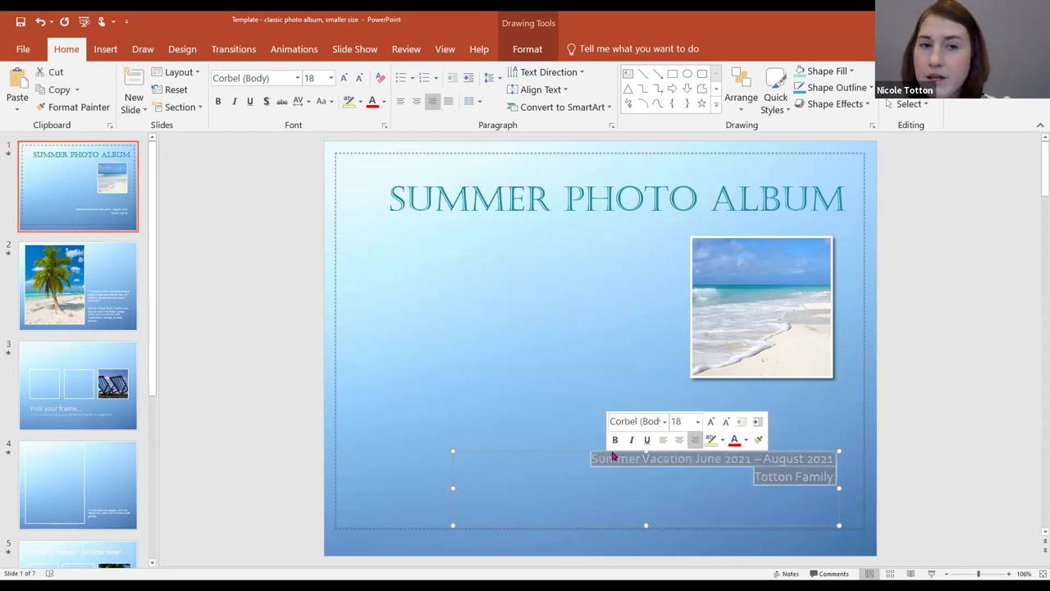
{"action": "left_click", "coordinate": [296, 82]}
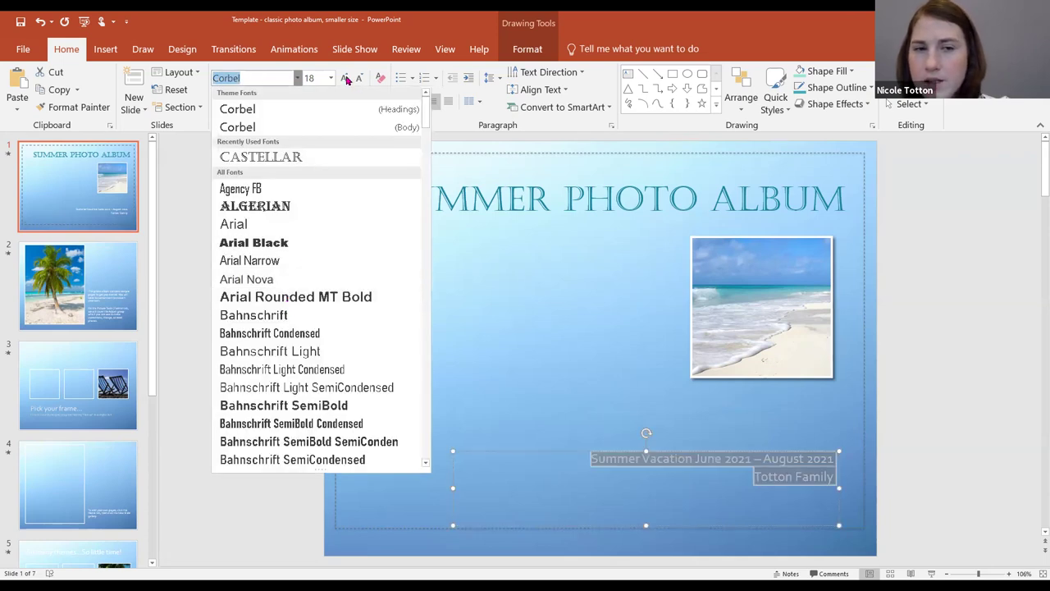
{"action": "left_click", "coordinate": [301, 78]}
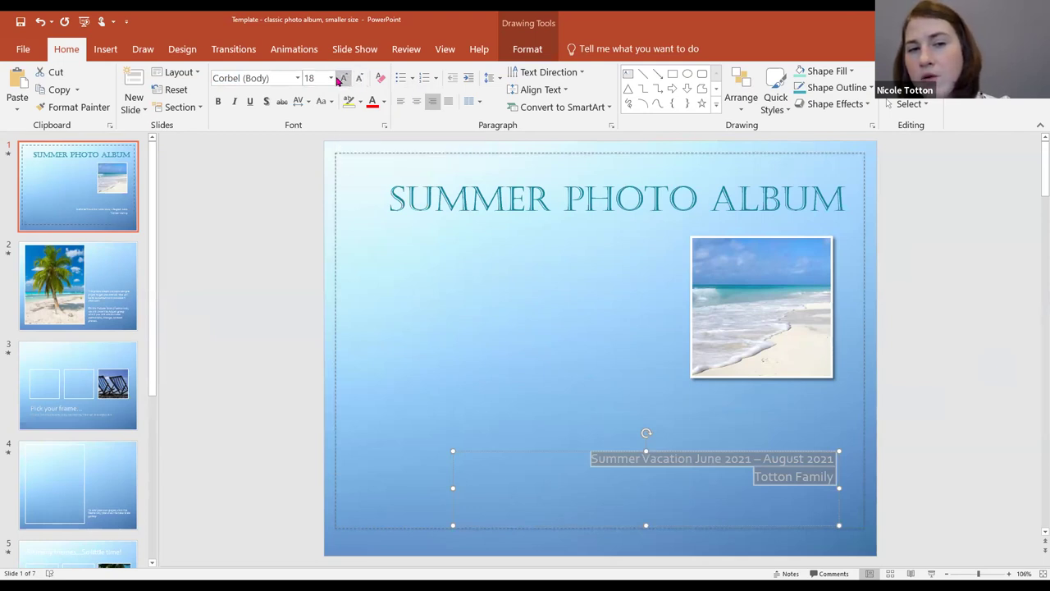
{"action": "left_click", "coordinate": [332, 78]}
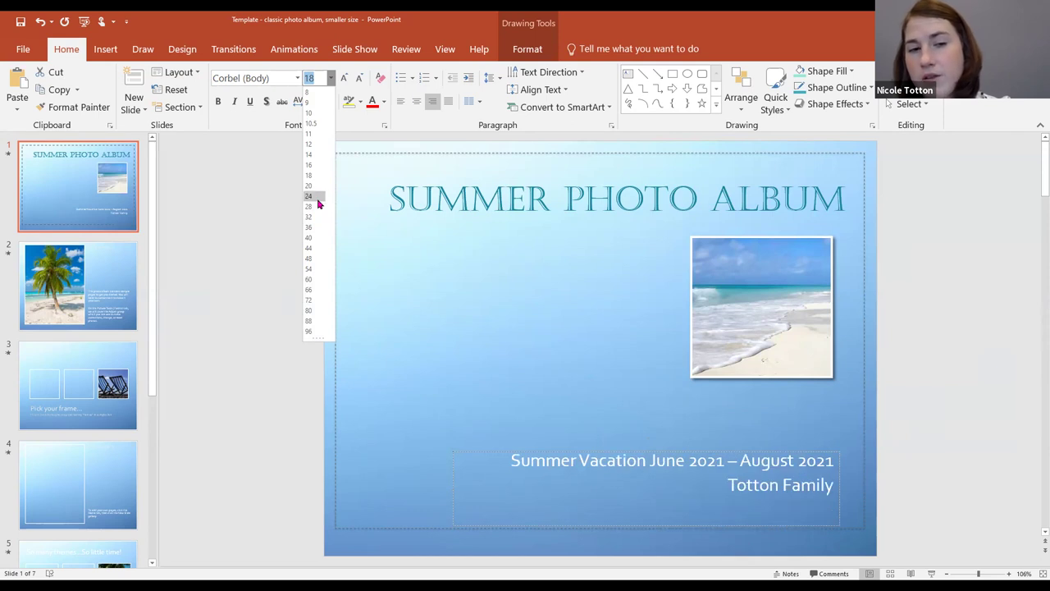
{"action": "left_click", "coordinate": [318, 199]}
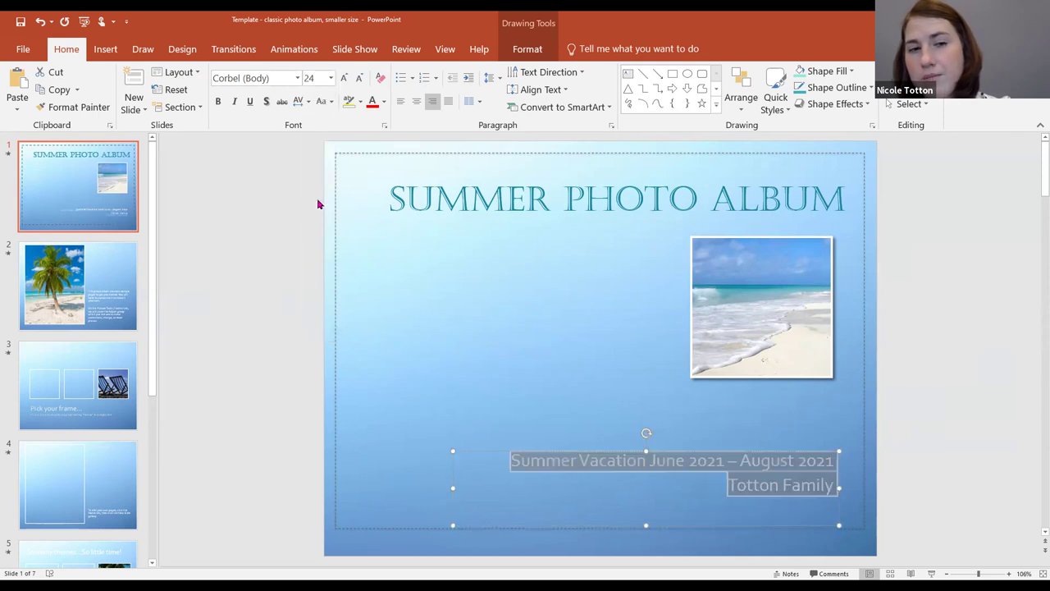
{"action": "left_click", "coordinate": [593, 371]}
{"action": "left_click", "coordinate": [621, 472]}
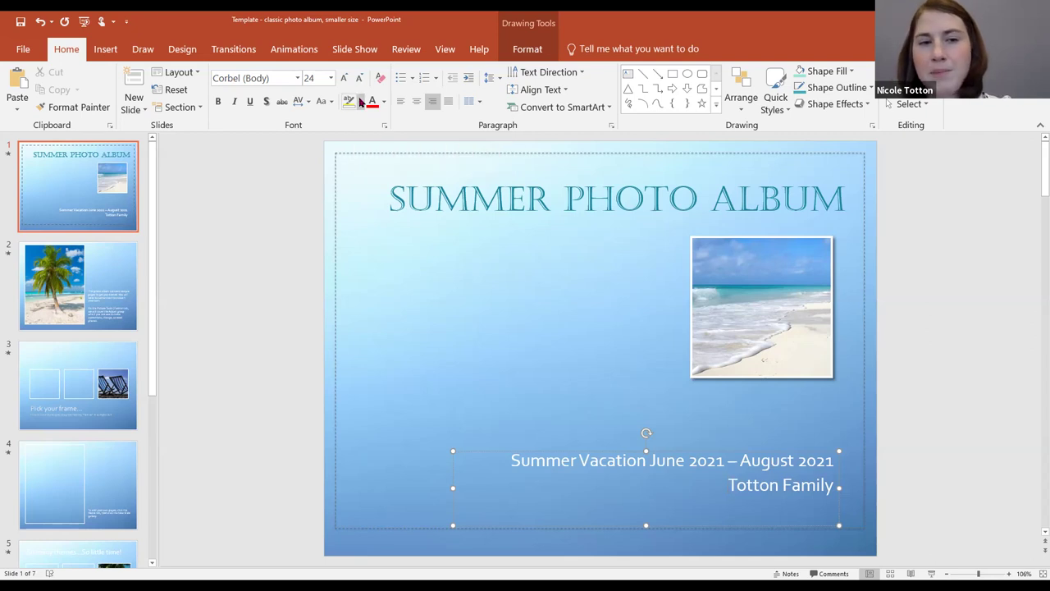
Step: Toggle bold, italic and underline on and off on the subtitle, and try a text shadow
{"action": "left_click_drag", "start_coordinate": [517, 461], "coordinate": [818, 488]}
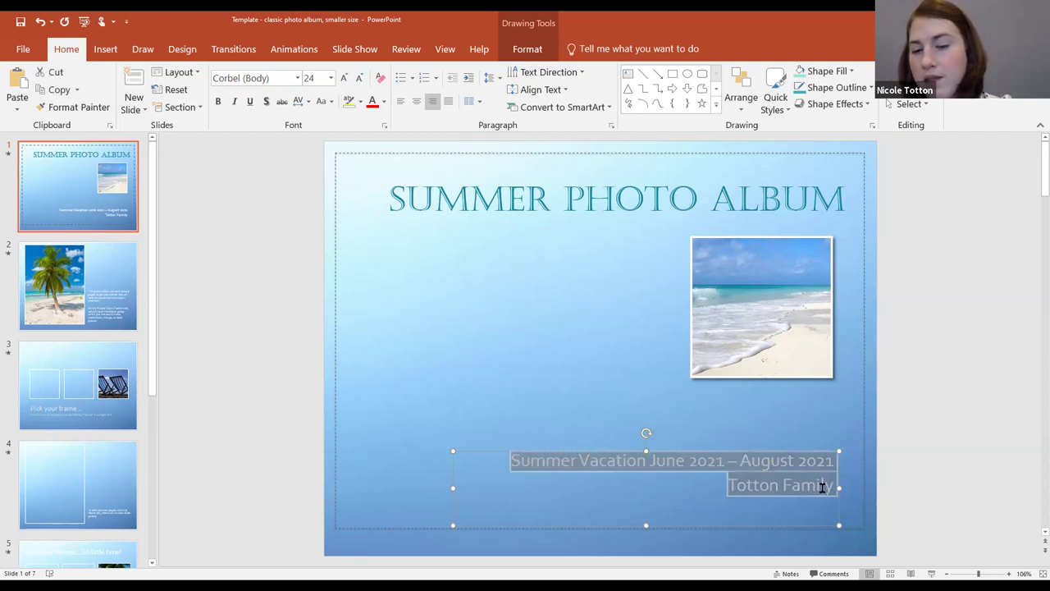
{"action": "left_click", "coordinate": [220, 101]}
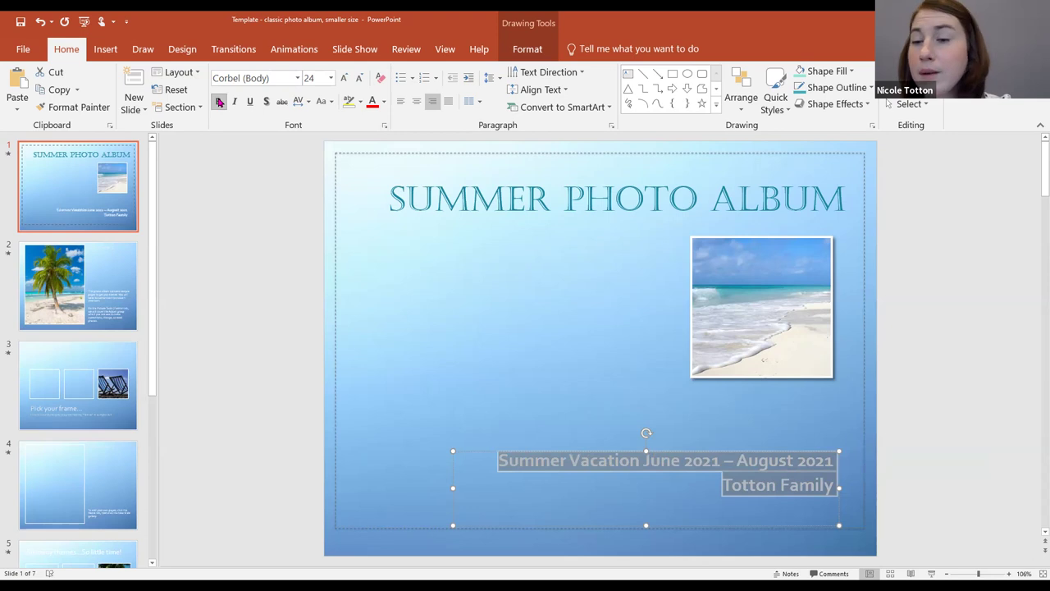
{"action": "left_click", "coordinate": [219, 101]}
{"action": "left_click", "coordinate": [234, 101]}
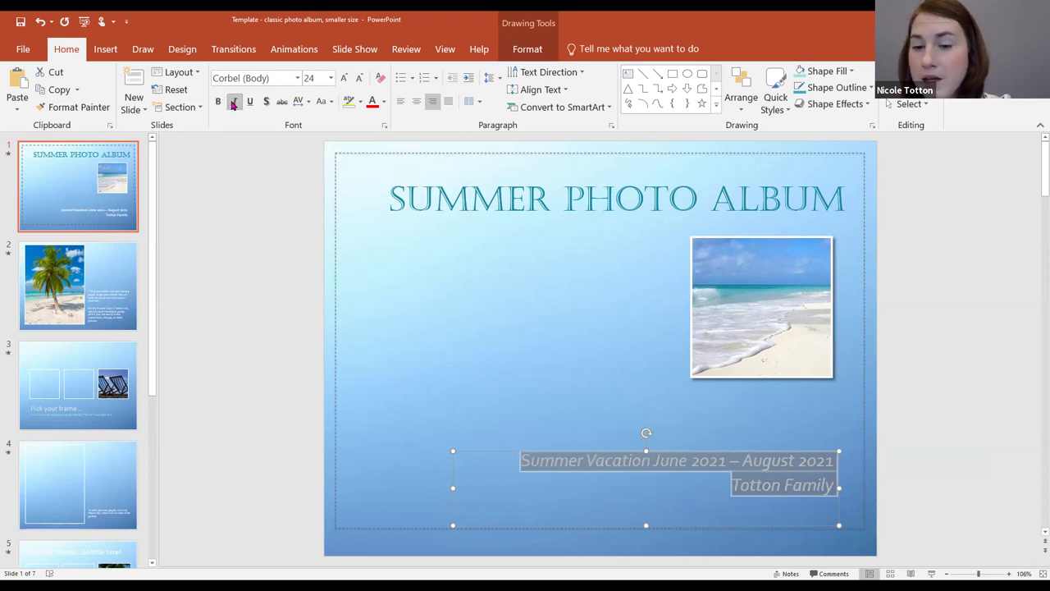
{"action": "left_click", "coordinate": [234, 102]}
{"action": "left_click", "coordinate": [250, 102]}
{"action": "left_click", "coordinate": [250, 102]}
{"action": "left_click", "coordinate": [266, 102]}
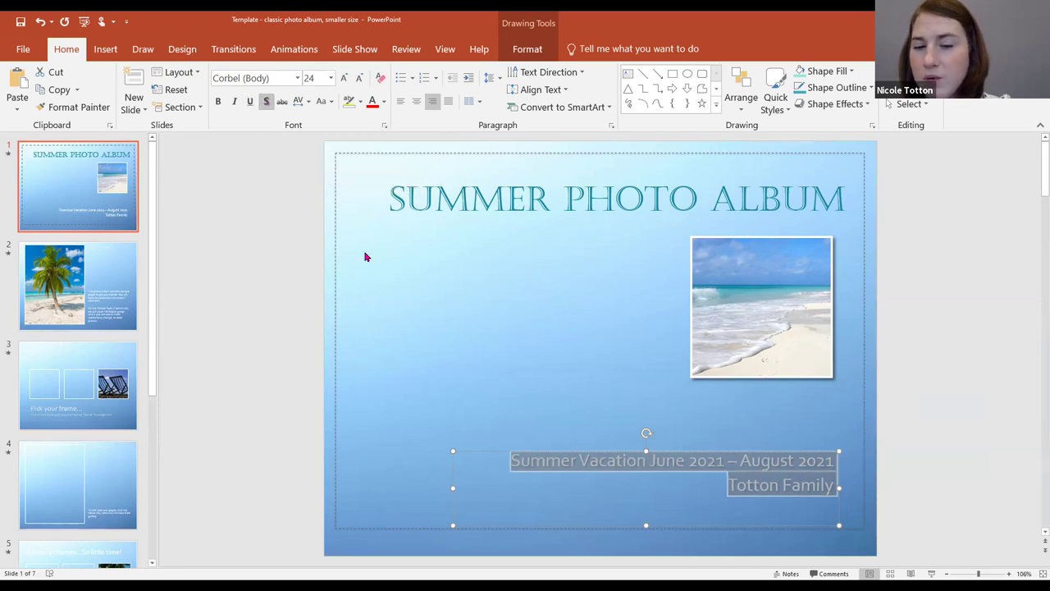
{"action": "left_click", "coordinate": [509, 367]}
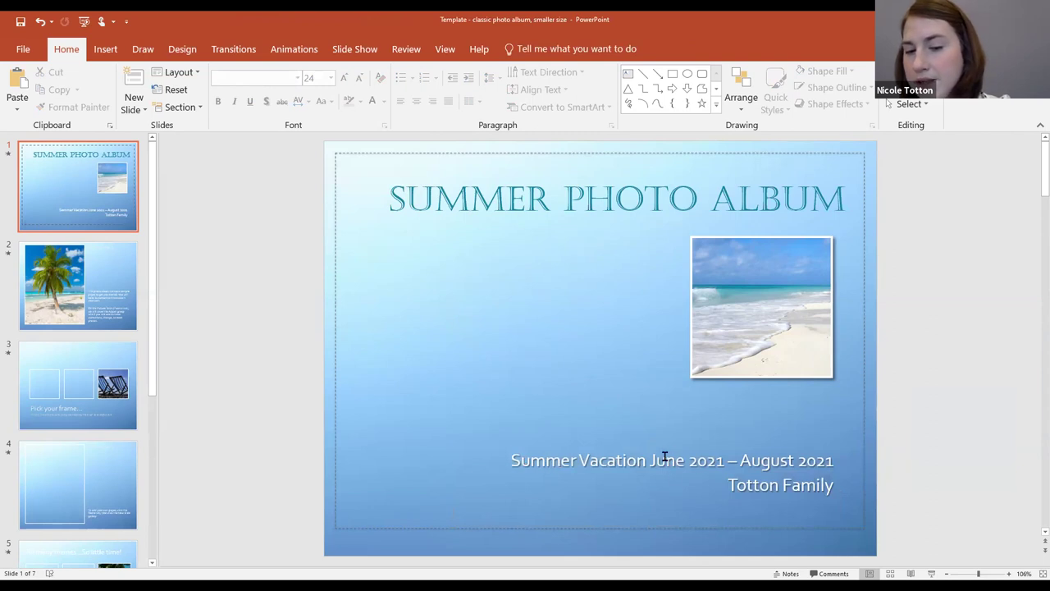
Step: Reselect and deselect the subtitle text to check its plain appearance
{"action": "left_click_drag", "start_coordinate": [509, 457], "coordinate": [835, 486]}
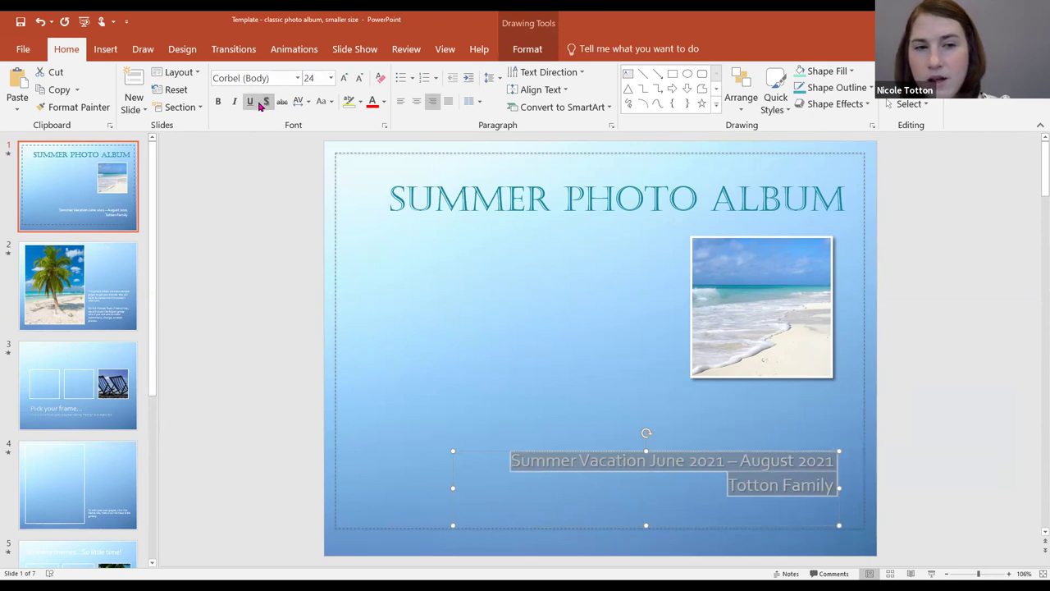
{"action": "left_click", "coordinate": [425, 317]}
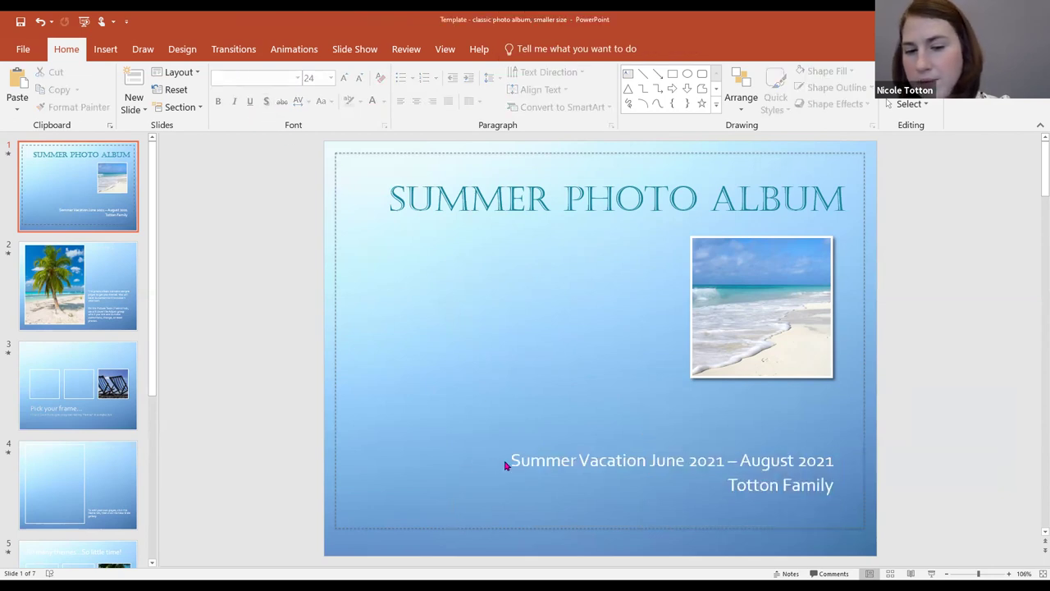
{"action": "mouse_move", "coordinate": [512, 457]}
{"action": "left_mouse_down"}
{"action": "mouse_move", "coordinate": [764, 459]}
{"action": "mouse_move", "coordinate": [831, 487]}
{"action": "left_mouse_up"}
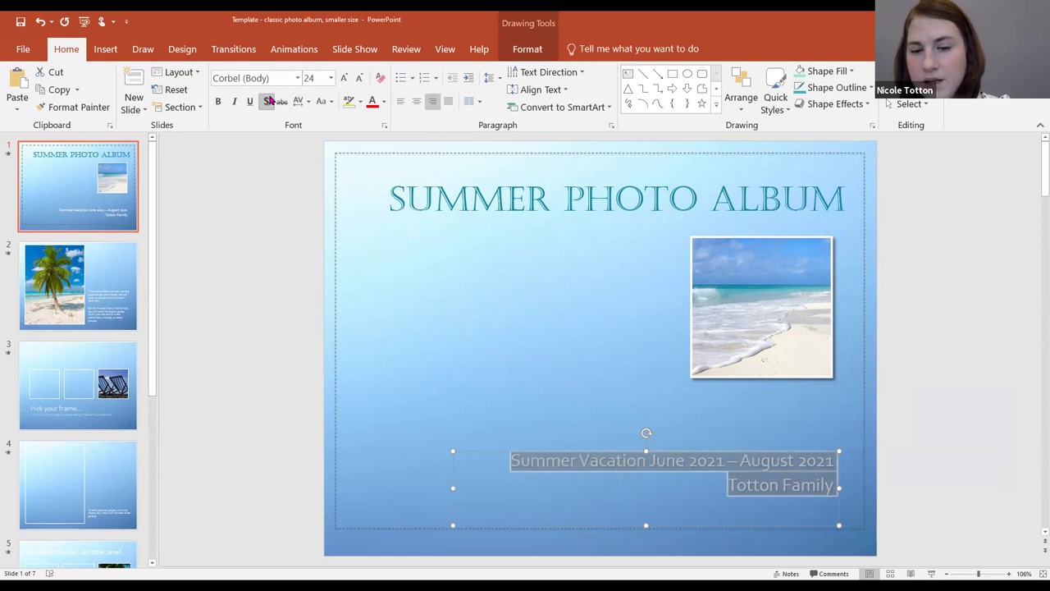
{"action": "left_click", "coordinate": [447, 334]}
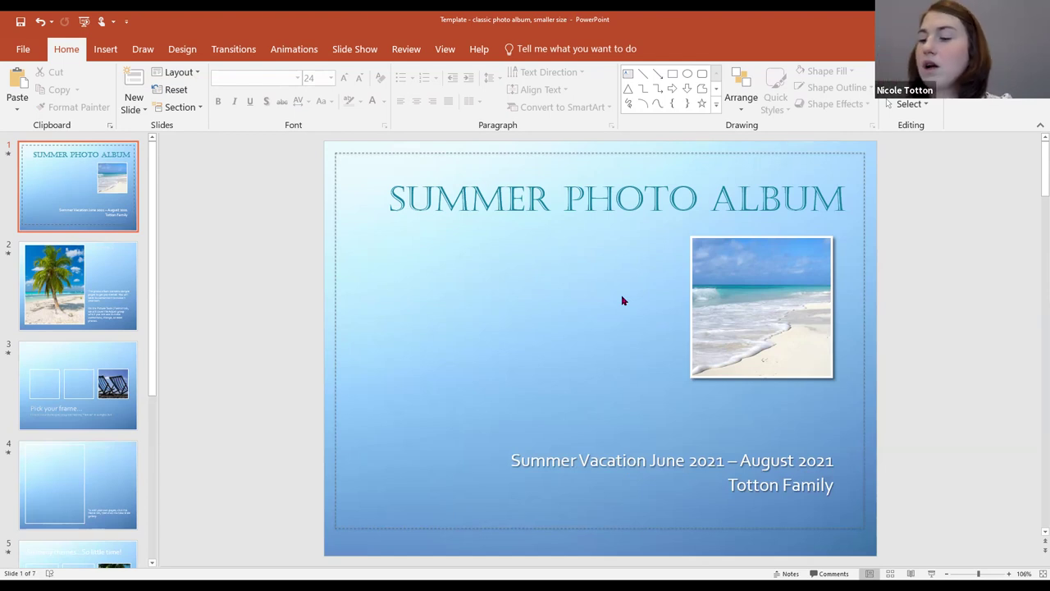
Step: Drag the title down beneath the beach photo, directly above the subtitle
{"action": "left_click", "coordinate": [613, 201]}
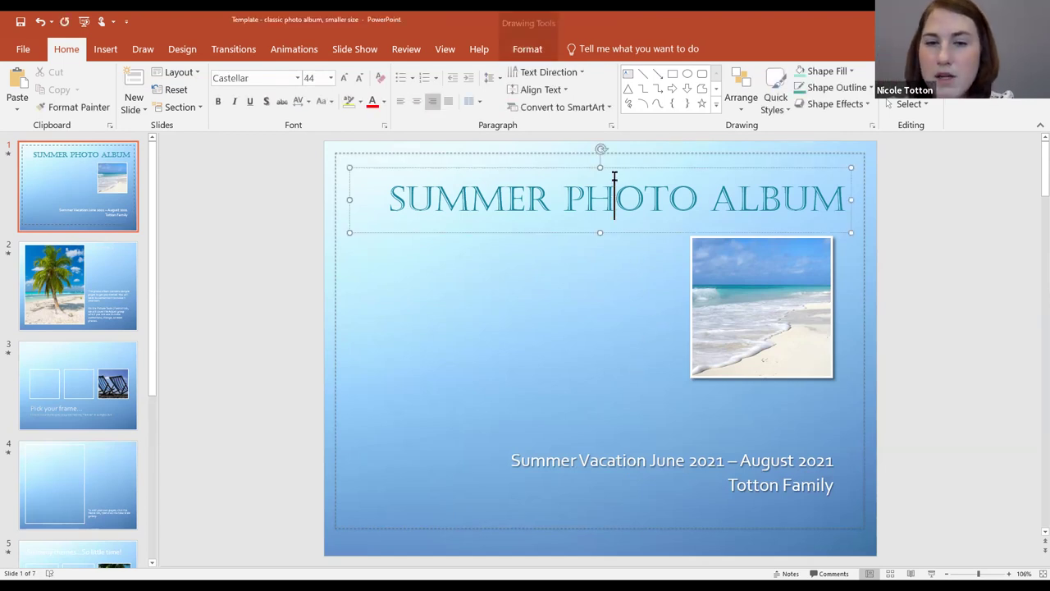
{"action": "mouse_move", "coordinate": [618, 169]}
{"action": "left_mouse_down"}
{"action": "mouse_move", "coordinate": [605, 380]}
{"action": "mouse_move", "coordinate": [615, 382]}
{"action": "left_mouse_up"}
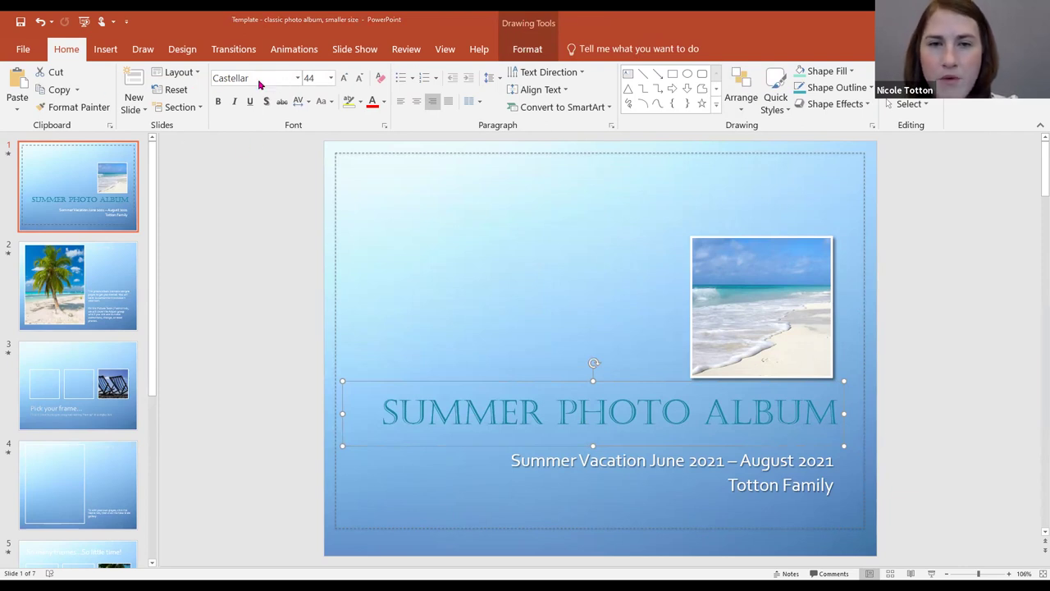
{"action": "left_click", "coordinate": [544, 24]}
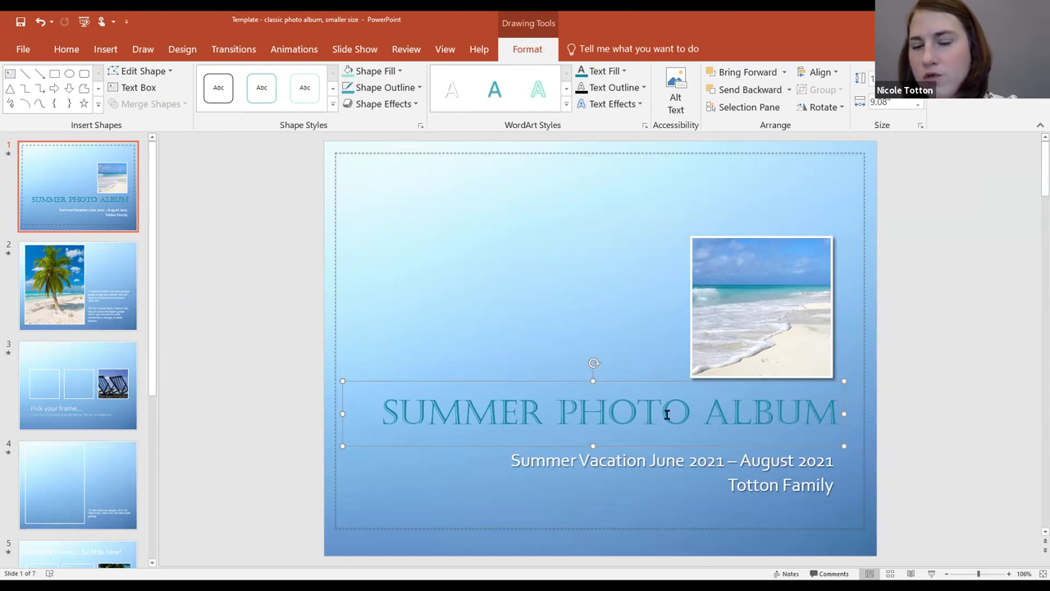
{"action": "left_click", "coordinate": [741, 333]}
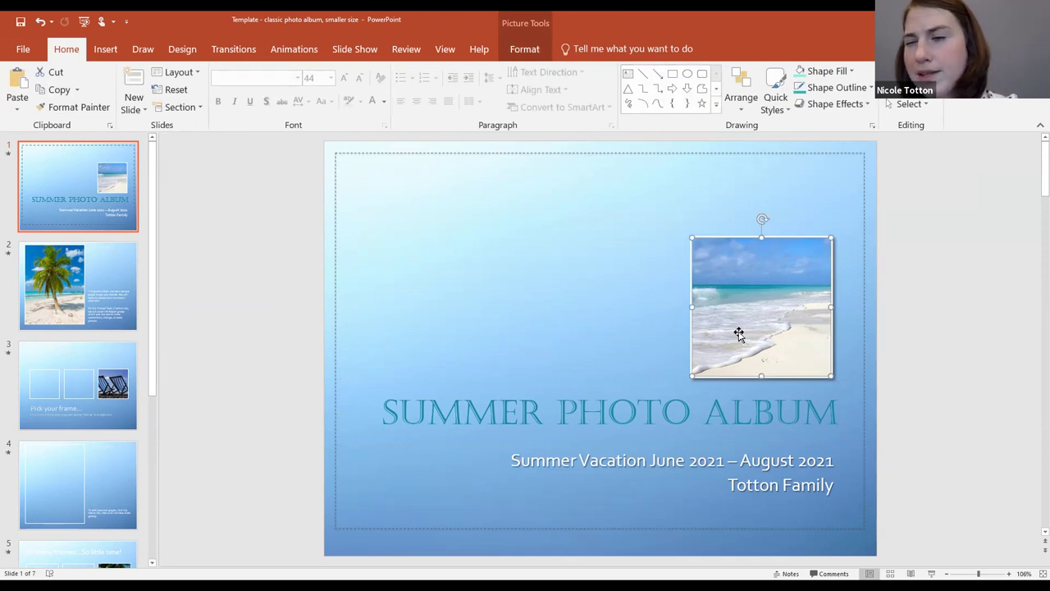
{"action": "left_click", "coordinate": [692, 402]}
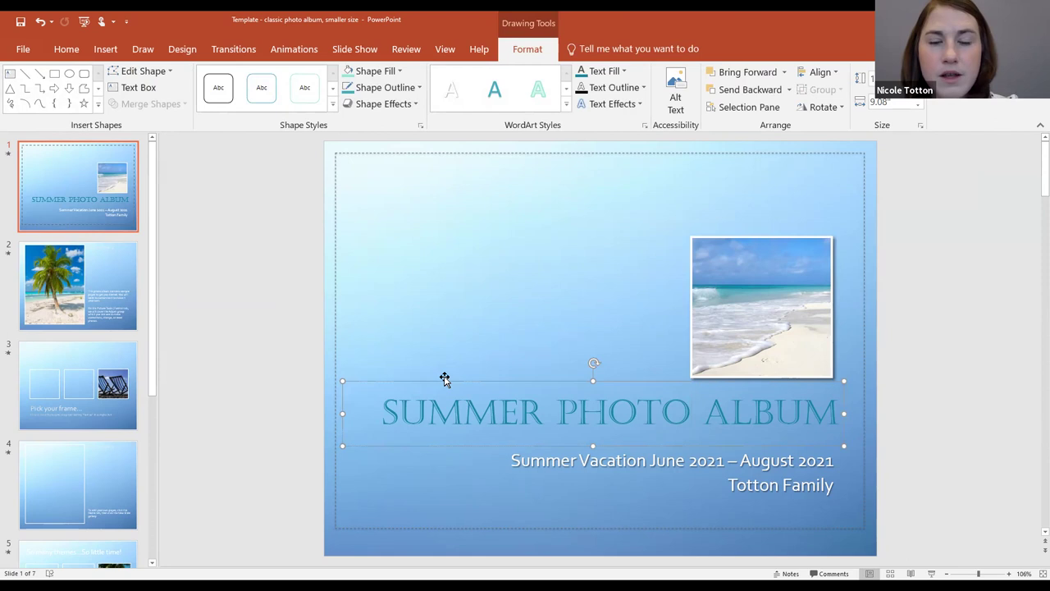
Step: Fill the Castellar title box with pale turquoise to form a band, then bring up the Insert commands
{"action": "left_click", "coordinate": [400, 73]}
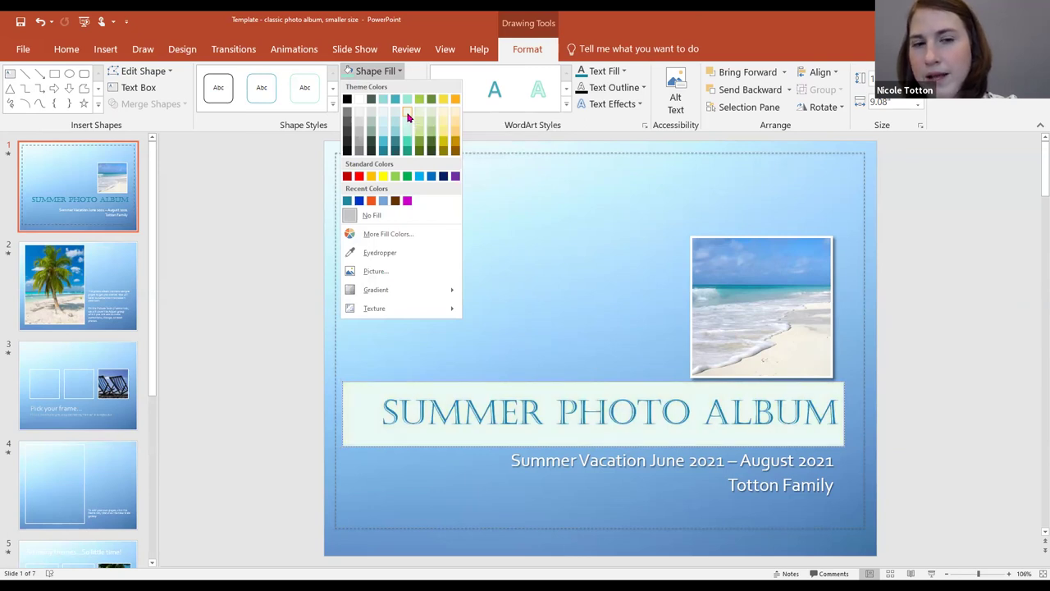
{"action": "left_click", "coordinate": [408, 117]}
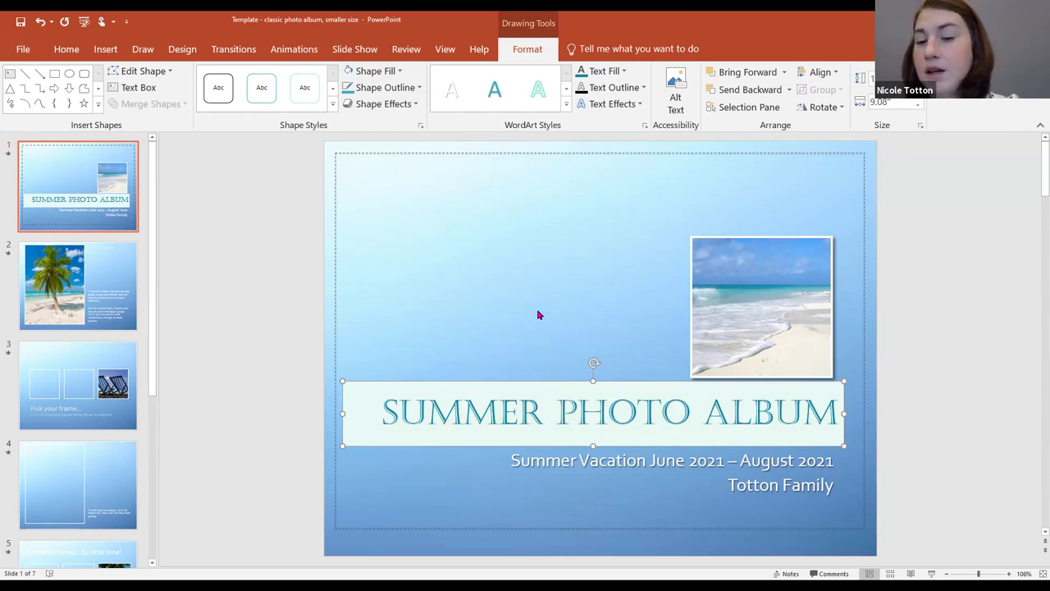
{"action": "left_click", "coordinate": [399, 72]}
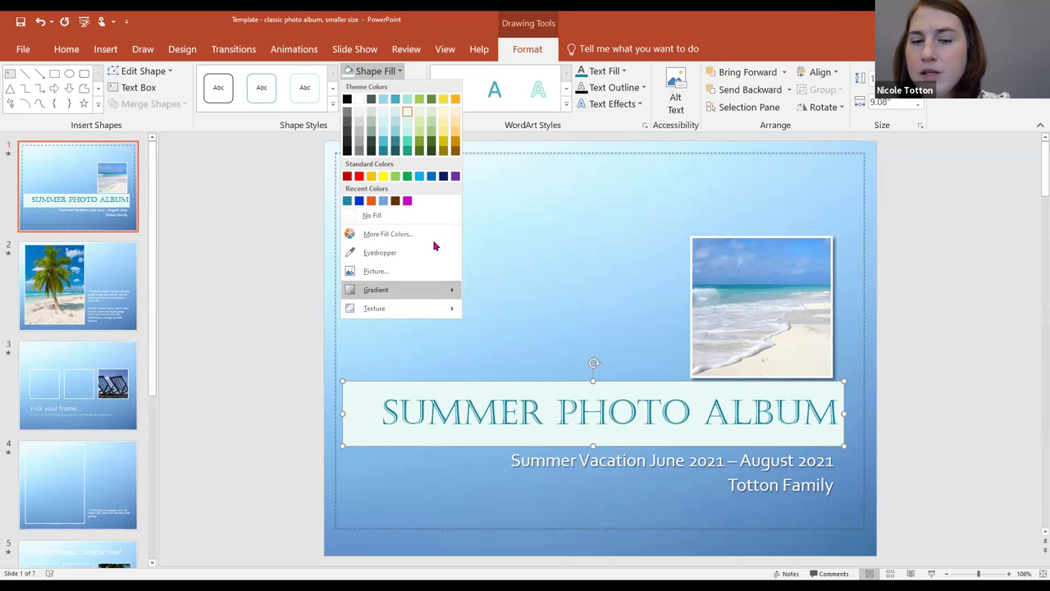
{"action": "left_click", "coordinate": [549, 256]}
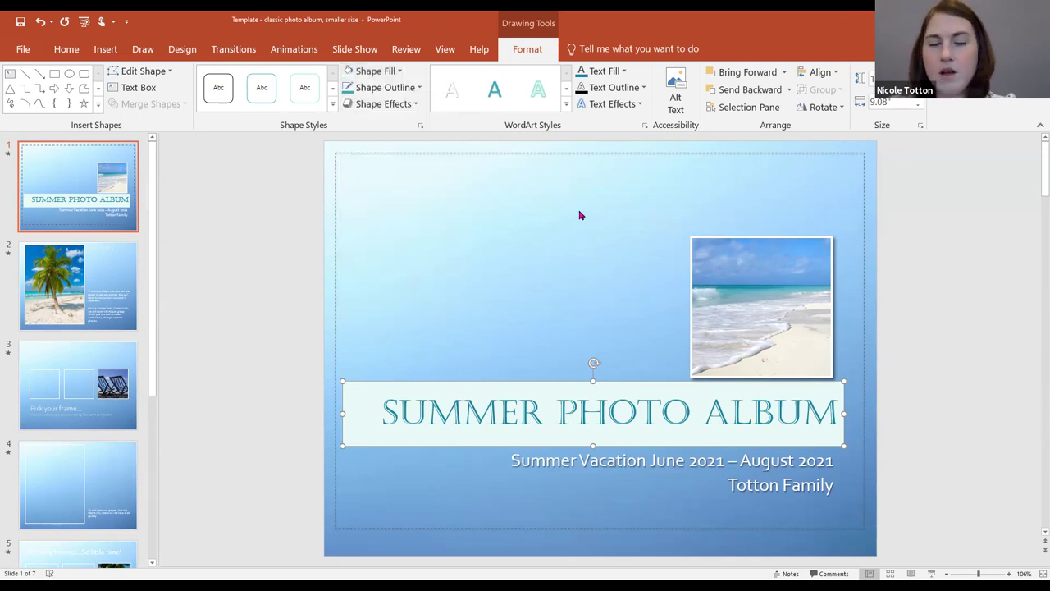
{"action": "left_click", "coordinate": [525, 182]}
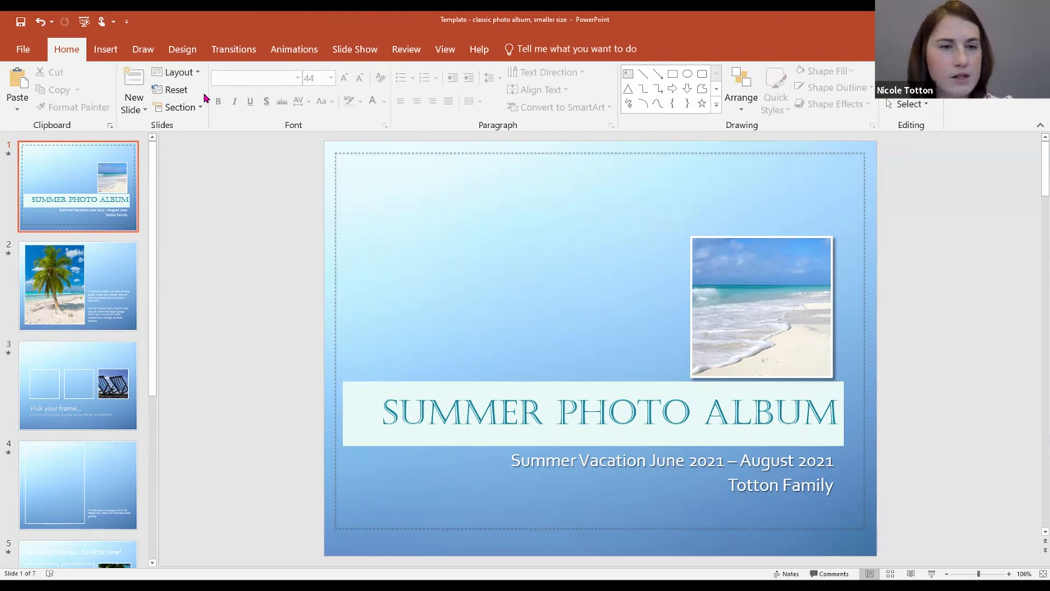
{"action": "left_click", "coordinate": [115, 50]}
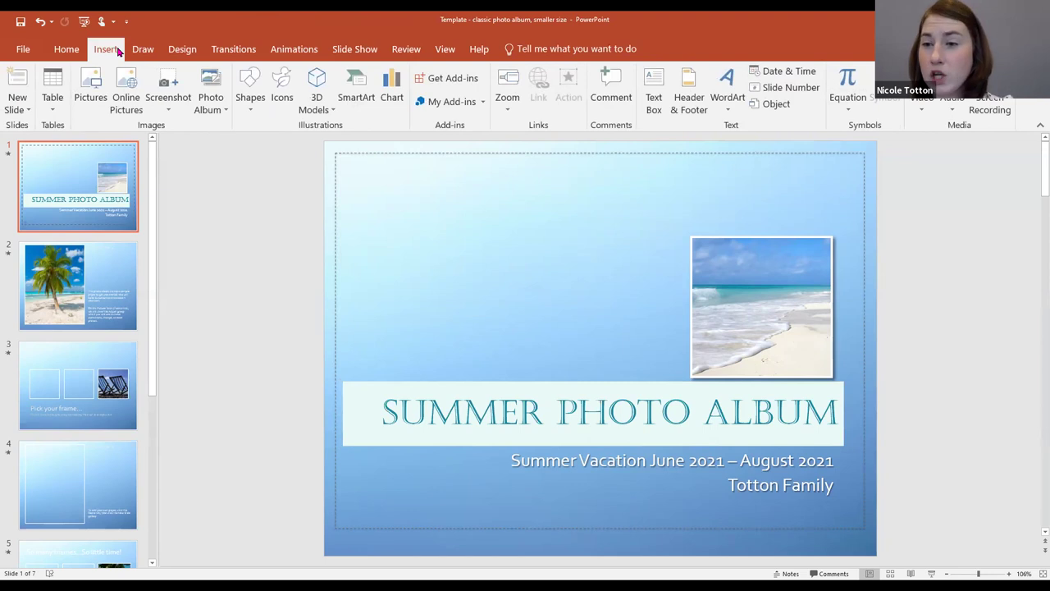
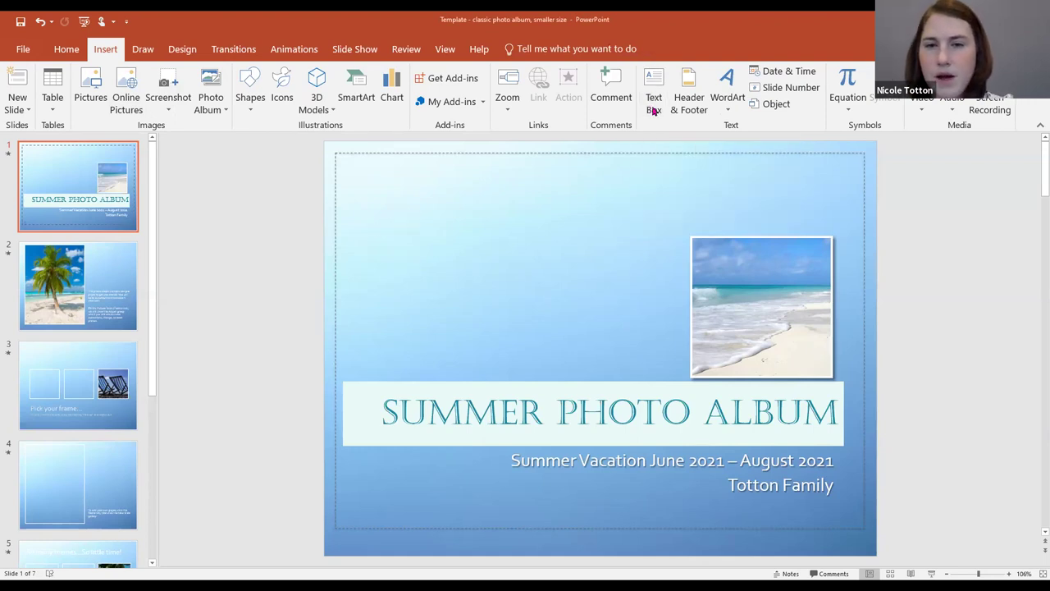
Step: Draw a new text box near the top-left of slide 1 reading 'Summer Photo Album'
{"action": "left_click", "coordinate": [655, 107]}
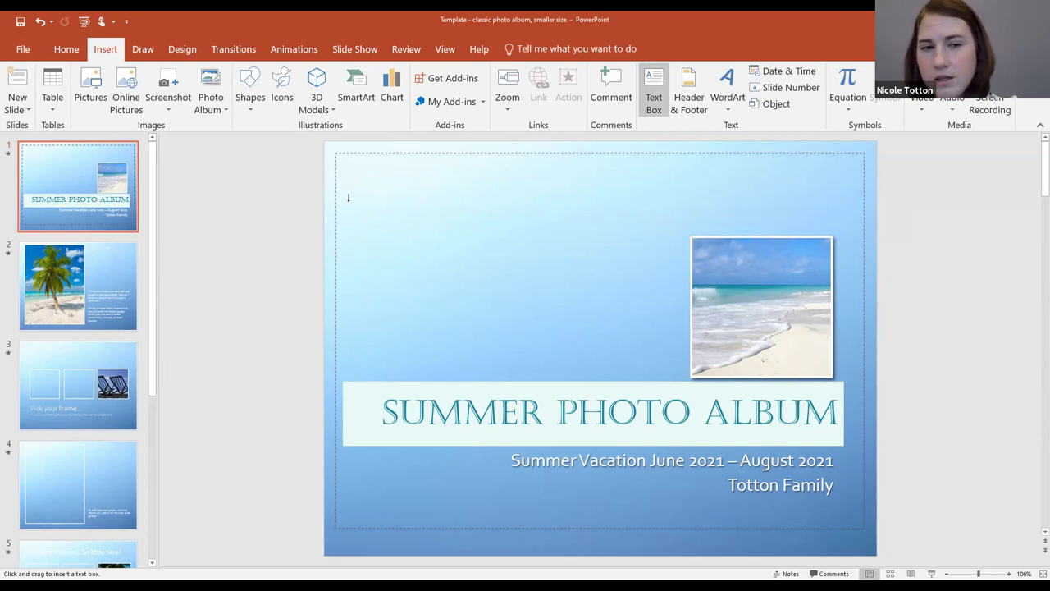
{"action": "mouse_move", "coordinate": [348, 200]}
{"action": "left_mouse_down"}
{"action": "mouse_move", "coordinate": [350, 237]}
{"action": "mouse_move", "coordinate": [664, 238]}
{"action": "mouse_move", "coordinate": [659, 265]}
{"action": "left_mouse_up"}
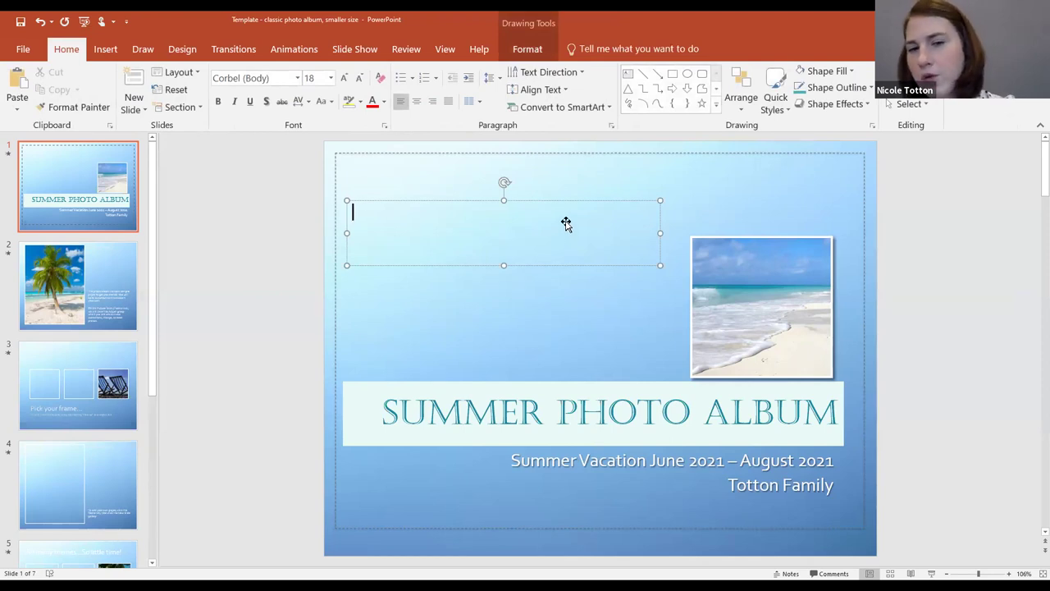
{"action": "type", "text": "T"}
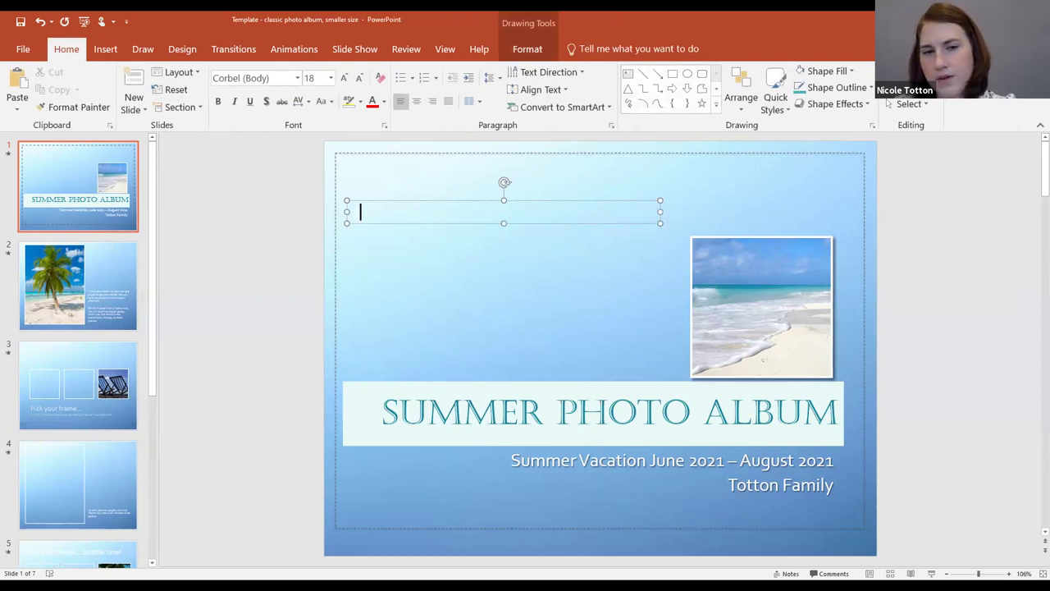
{"action": "type", "text": "ummer Photo"}
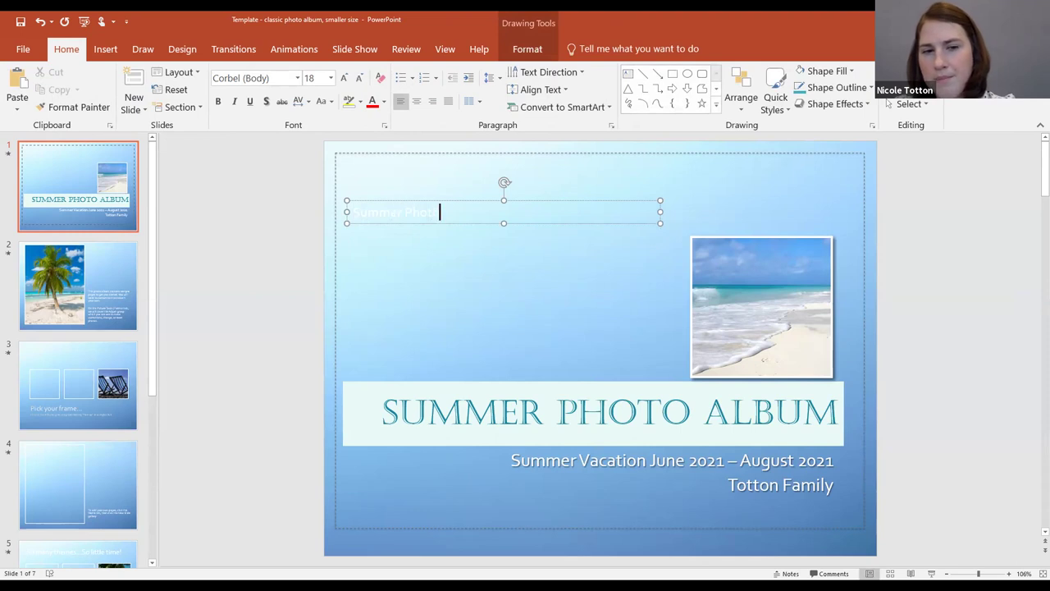
{"action": "type", "text": " Album"}
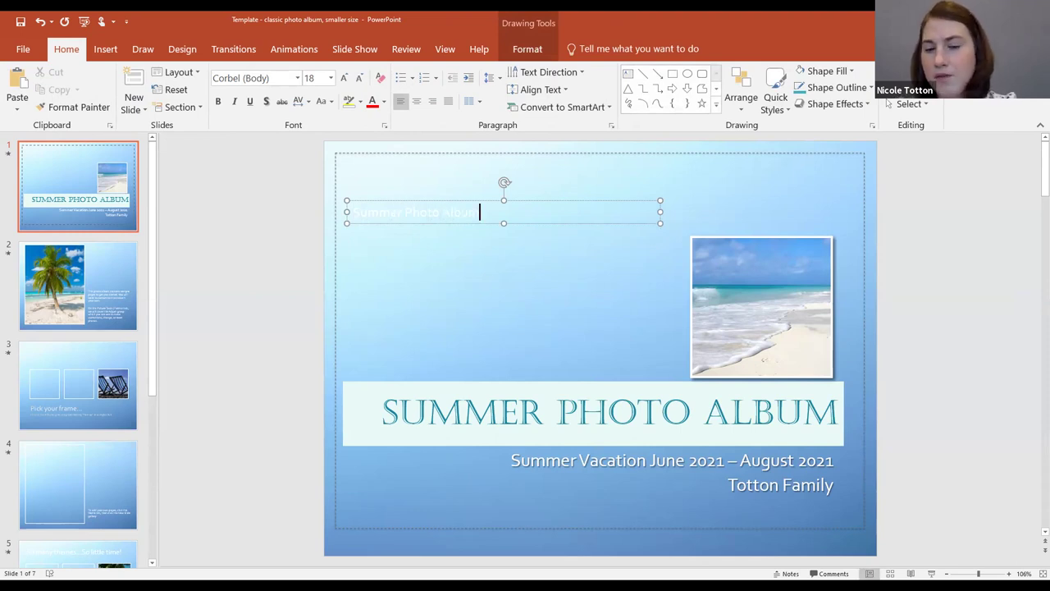
{"action": "key", "text": "Escape"}
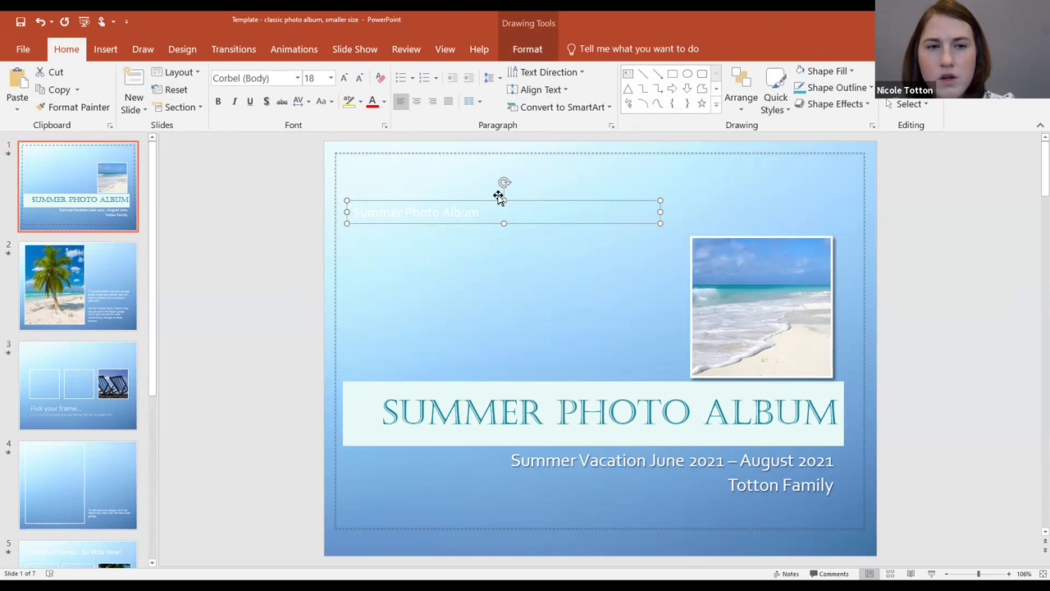
Step: Format the new title text box as Castellar at 32 pt
{"action": "left_click", "coordinate": [343, 78]}
{"action": "left_click", "coordinate": [344, 78]}
{"action": "left_click", "coordinate": [344, 78]}
{"action": "left_click", "coordinate": [344, 78]}
{"action": "left_click", "coordinate": [297, 78]}
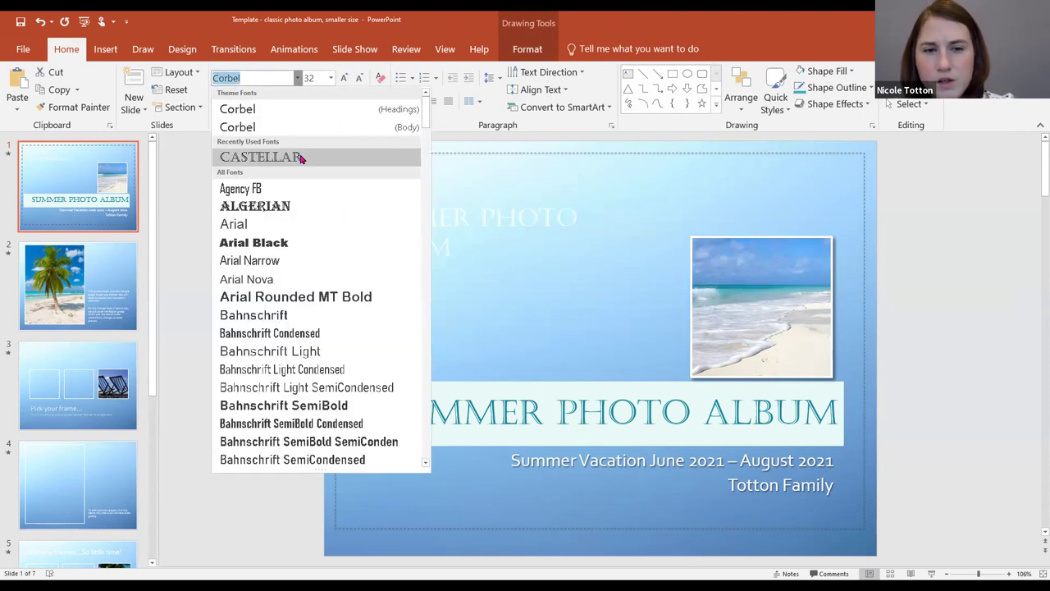
{"action": "left_click", "coordinate": [301, 158]}
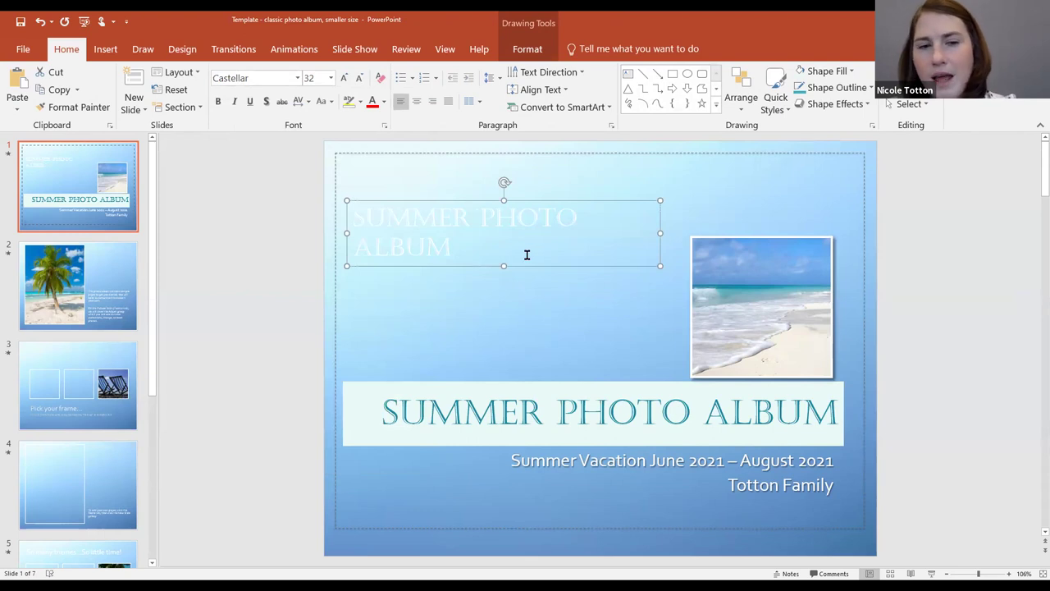
{"action": "left_click", "coordinate": [600, 200]}
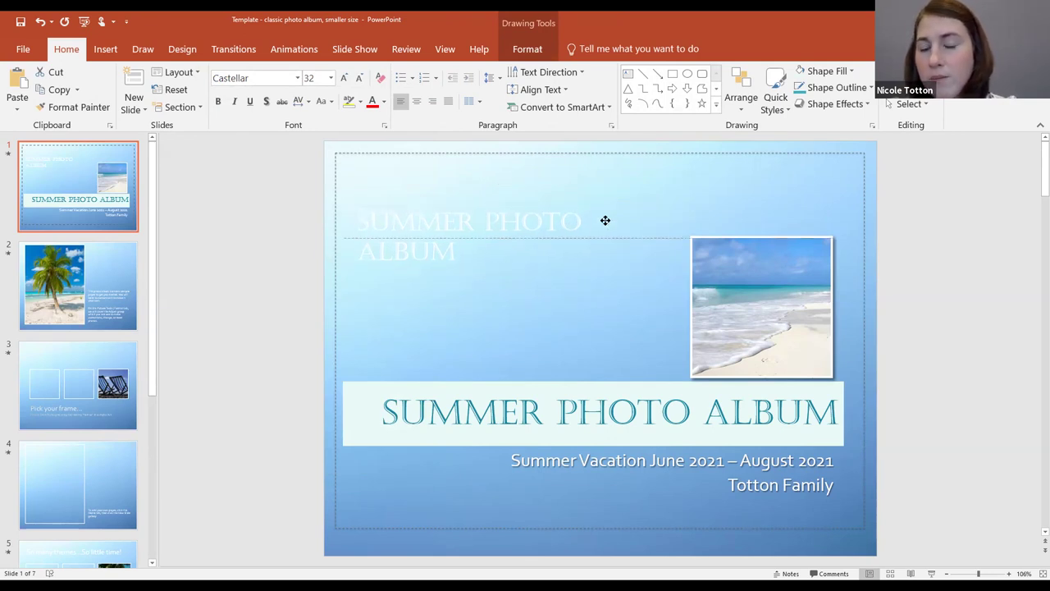
{"action": "left_click", "coordinate": [616, 207]}
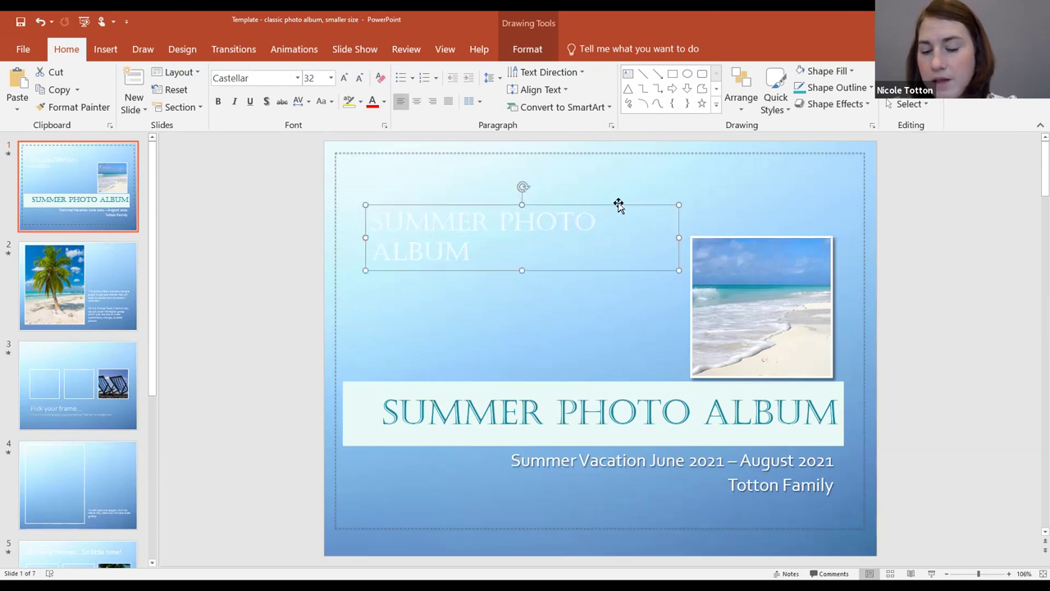
Step: Delete the extra Castellar title text box from slide 1
{"action": "key", "text": "Delete"}
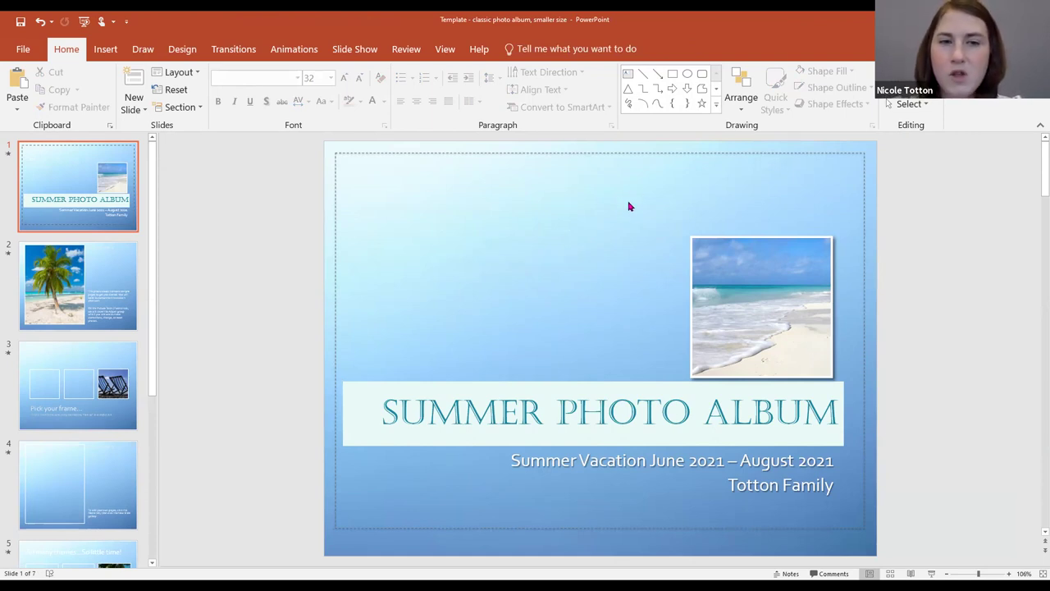
{"action": "left_click", "coordinate": [105, 49]}
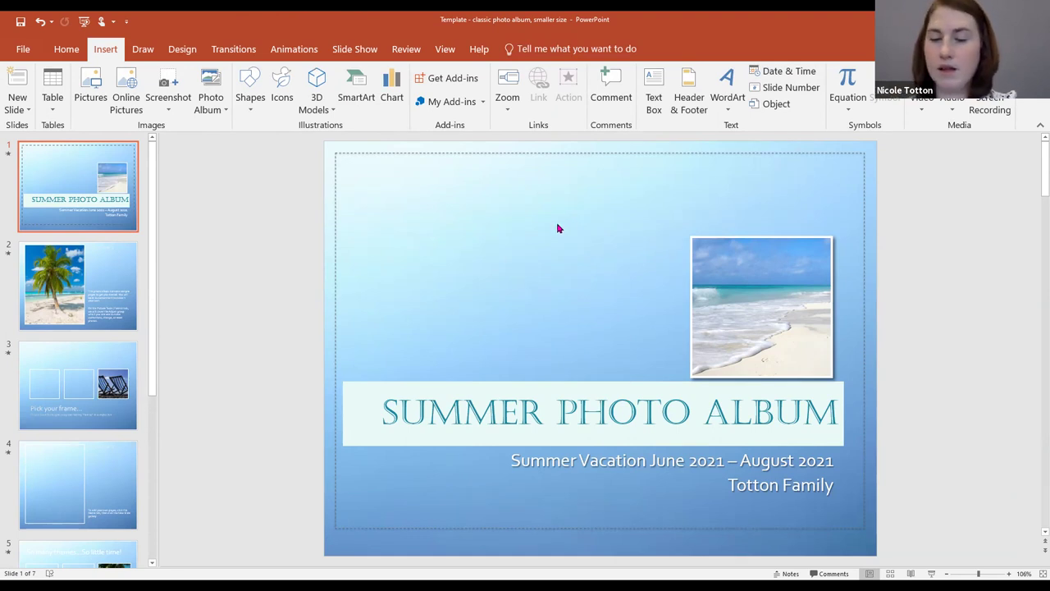
Step: On slide 2, replace the placeholder title text with 'Palm Tree 1'
{"action": "left_click", "coordinate": [115, 269]}
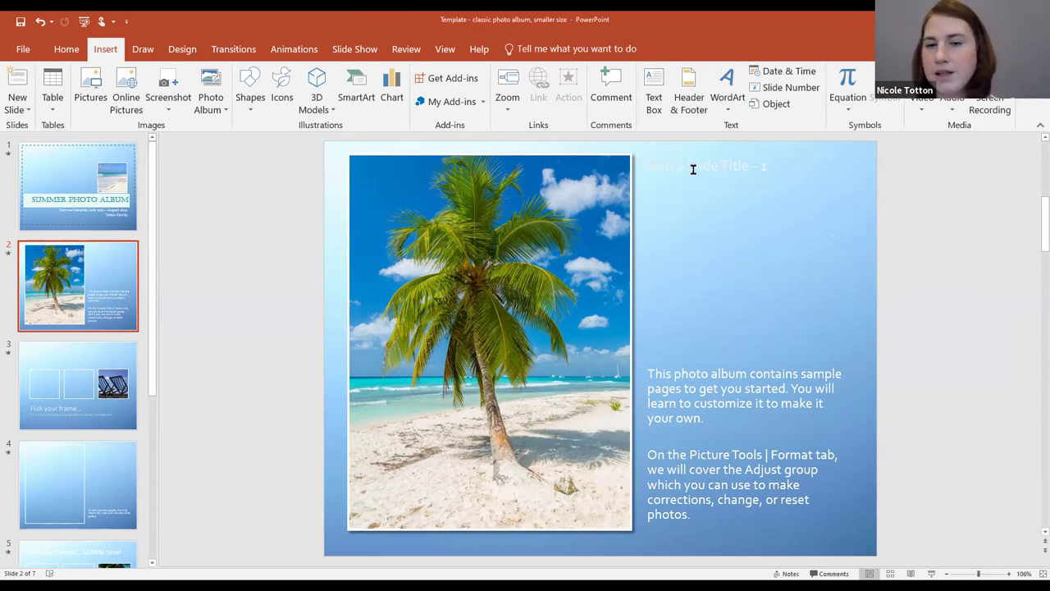
{"action": "left_click", "coordinate": [764, 167]}
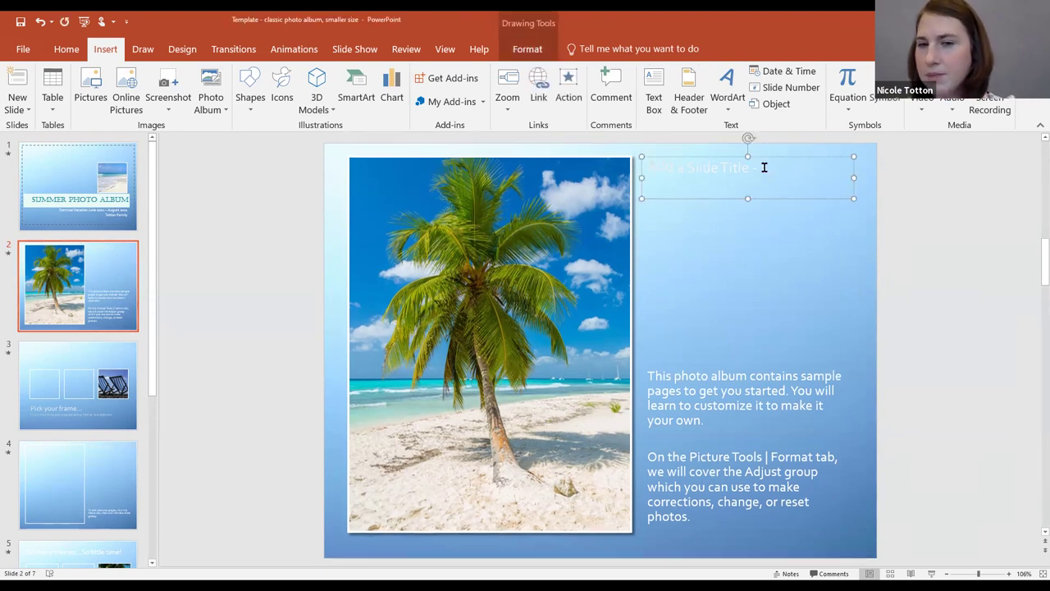
{"action": "double_click", "coordinate": [762, 167]}
{"action": "left_click_drag", "start_coordinate": [744, 168], "coordinate": [655, 169]}
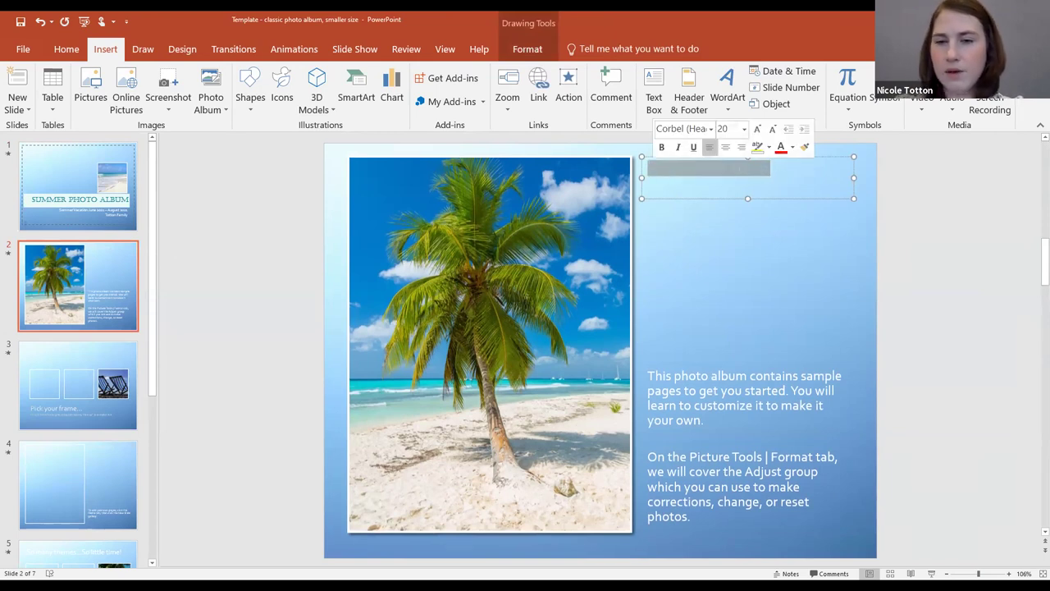
{"action": "key", "text": "BackSpace"}
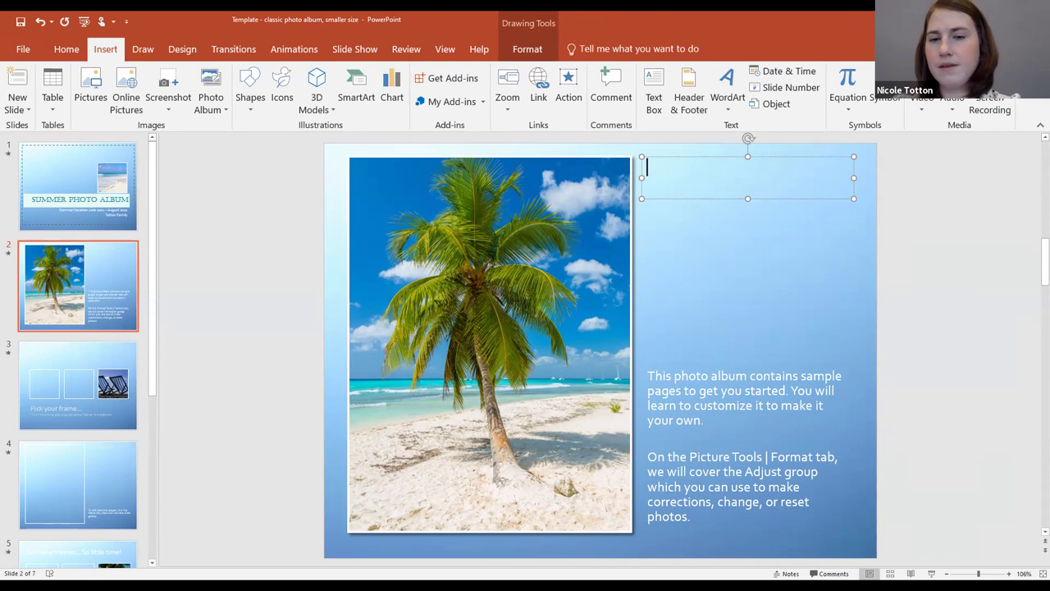
{"action": "type", "text": "Palm Tree"}
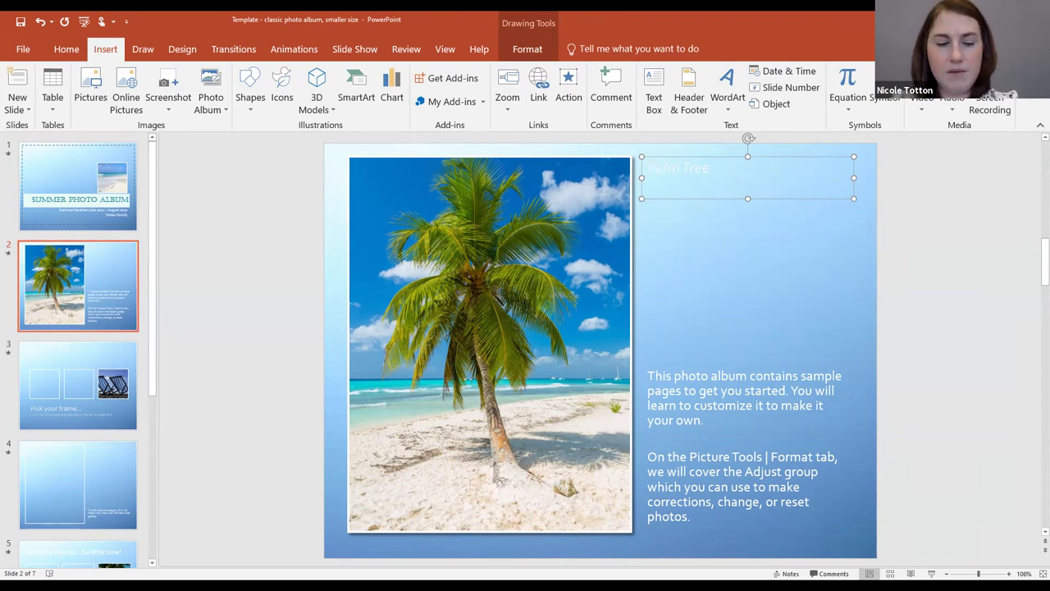
Step: Make the 'Palm Tree 1' title text white
{"action": "left_click_drag", "start_coordinate": [725, 168], "coordinate": [654, 168]}
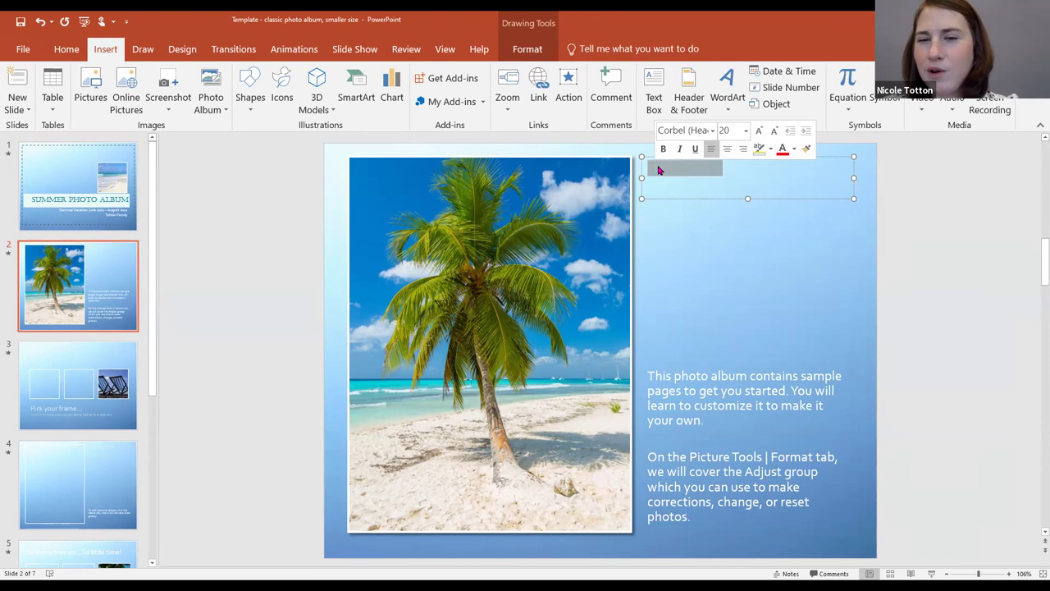
{"action": "left_click", "coordinate": [793, 154]}
{"action": "left_click", "coordinate": [794, 177]}
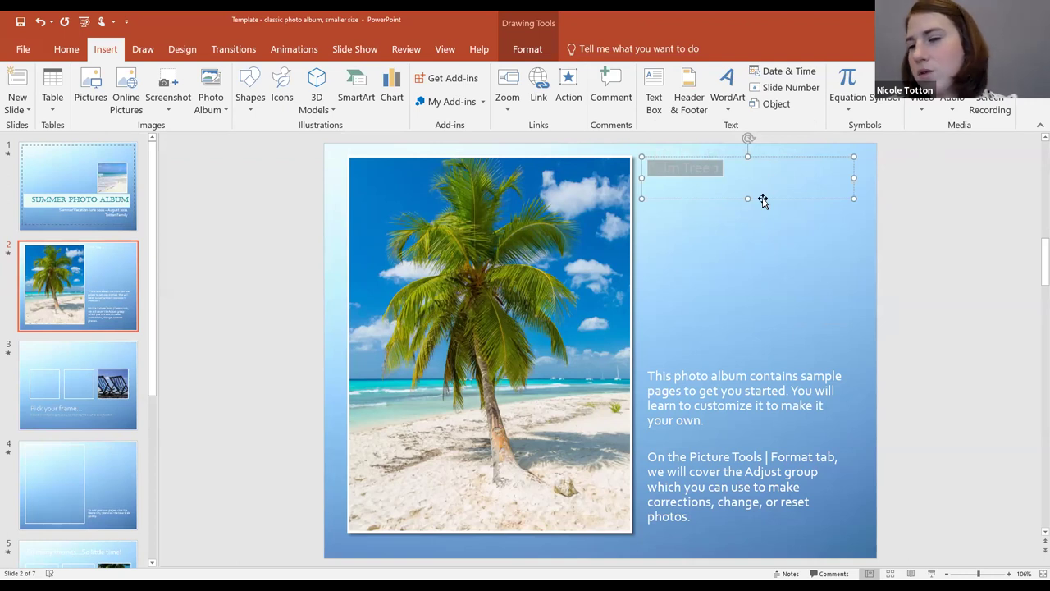
{"action": "left_click", "coordinate": [778, 156]}
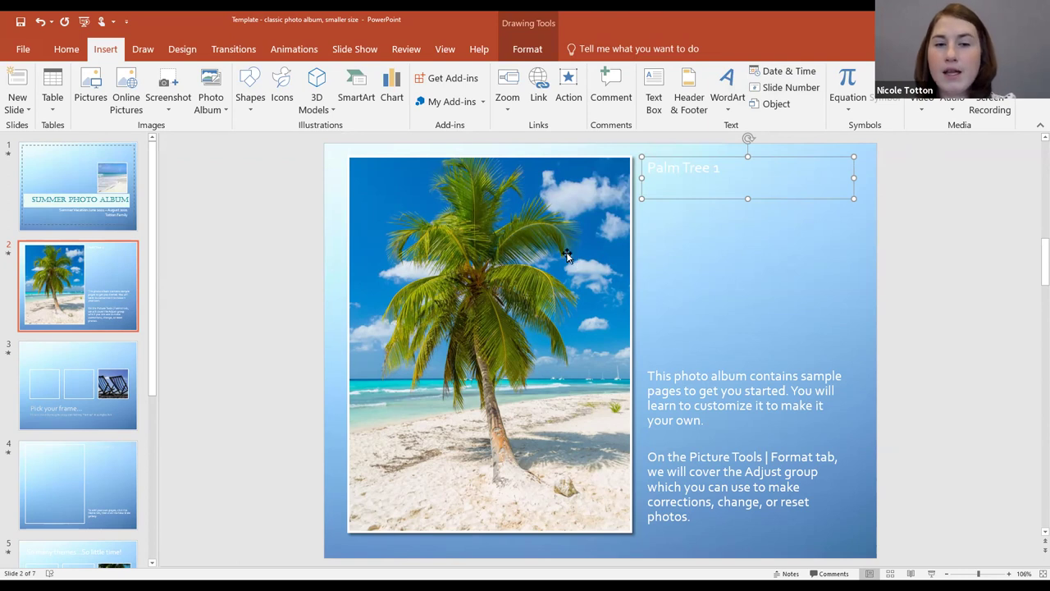
{"action": "left_click", "coordinate": [758, 268]}
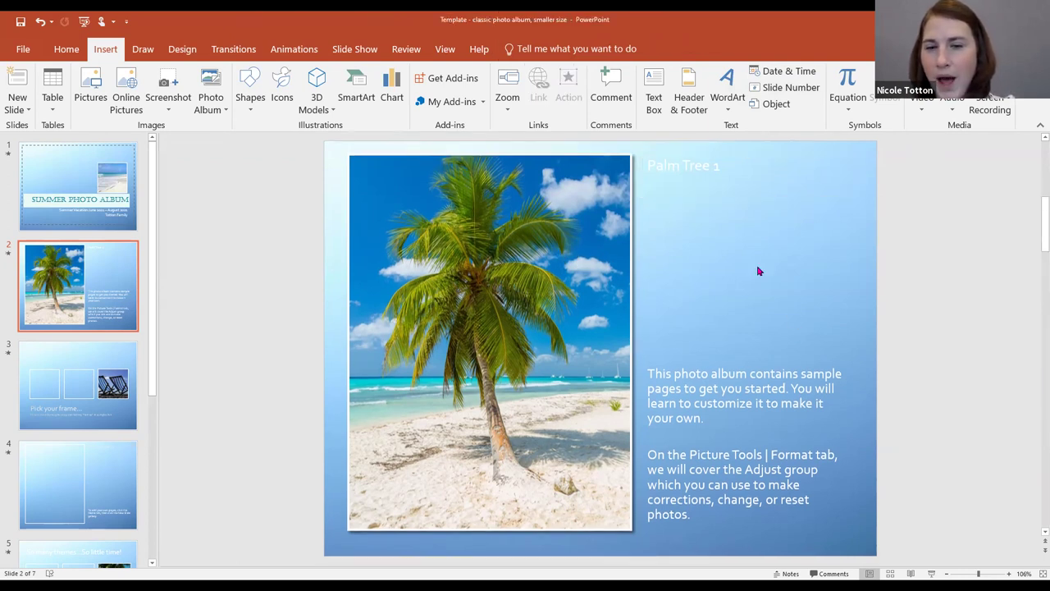
Step: Delete the palm tree photo and reinsert picture 2 from Desktop > Tech Class > Beach Pics
{"action": "left_click", "coordinate": [592, 269]}
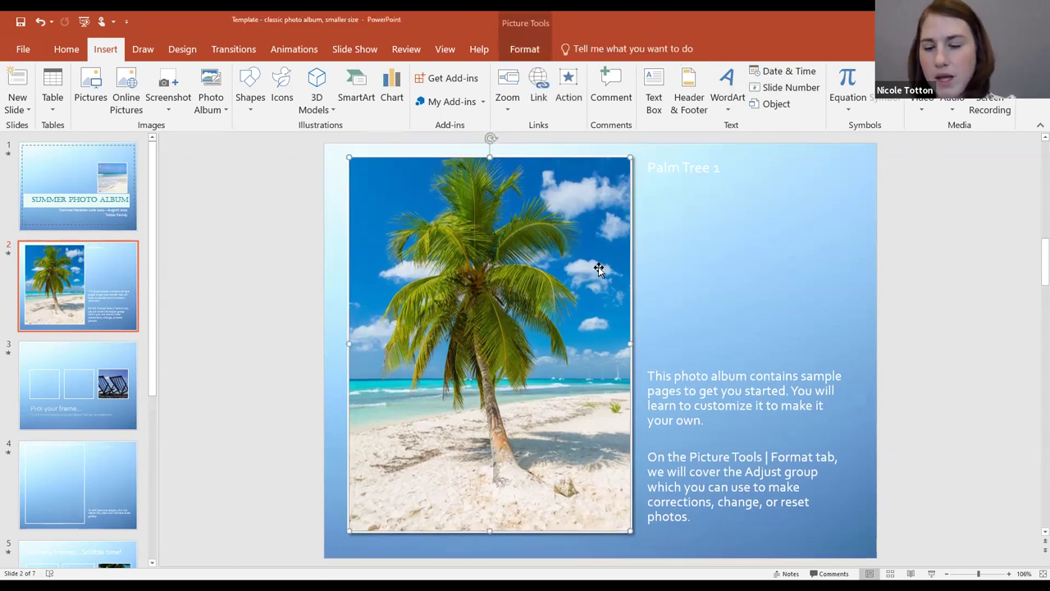
{"action": "key", "text": "Delete"}
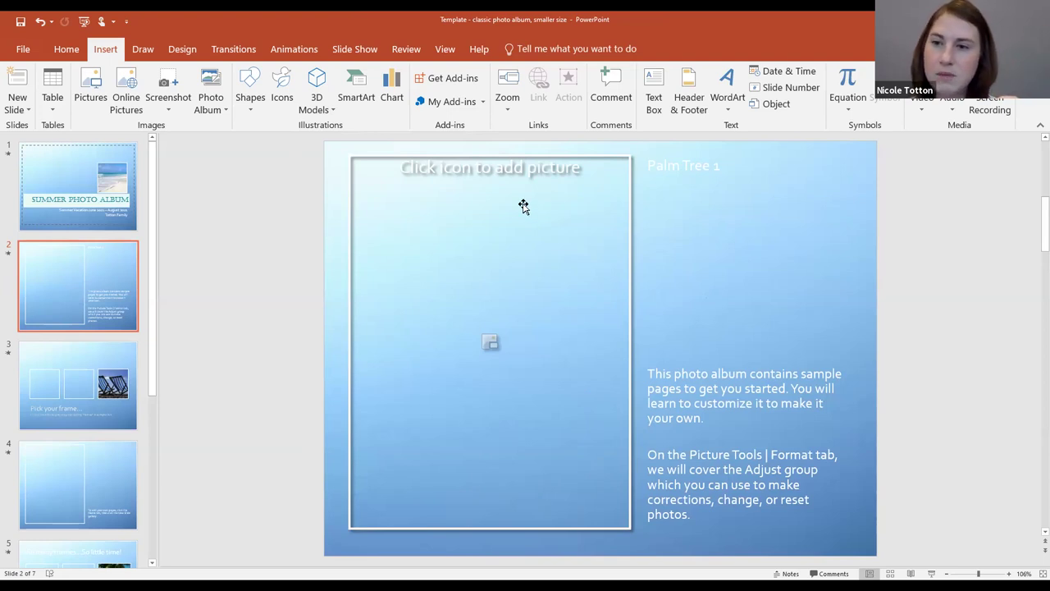
{"action": "left_click", "coordinate": [489, 343]}
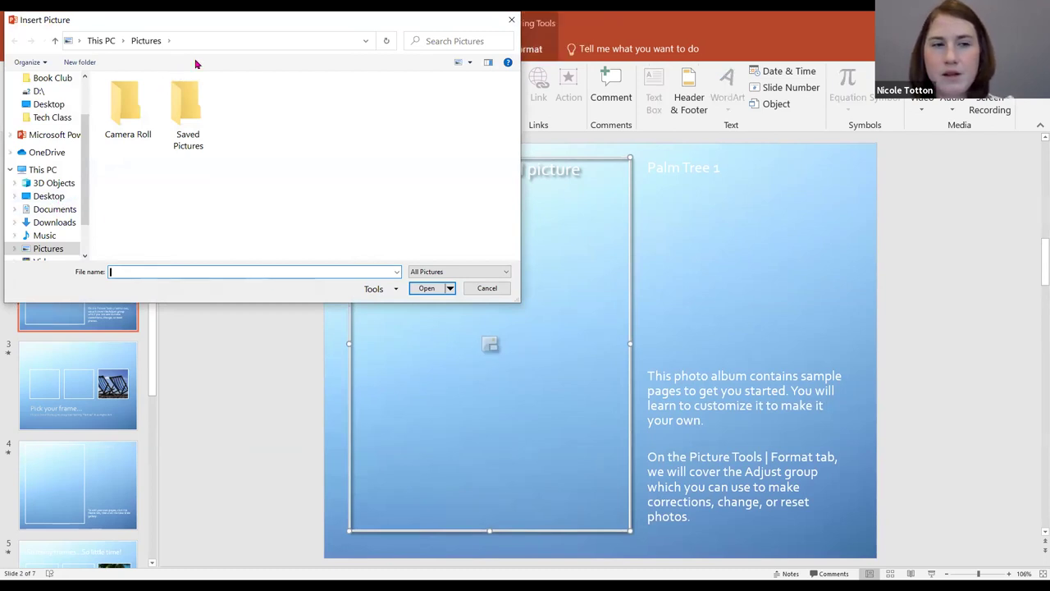
{"action": "left_click_drag", "start_coordinate": [246, 28], "coordinate": [429, 132]}
{"action": "scroll", "coordinate": [232, 287], "scroll_direction": "down", "scroll_amount": 2}
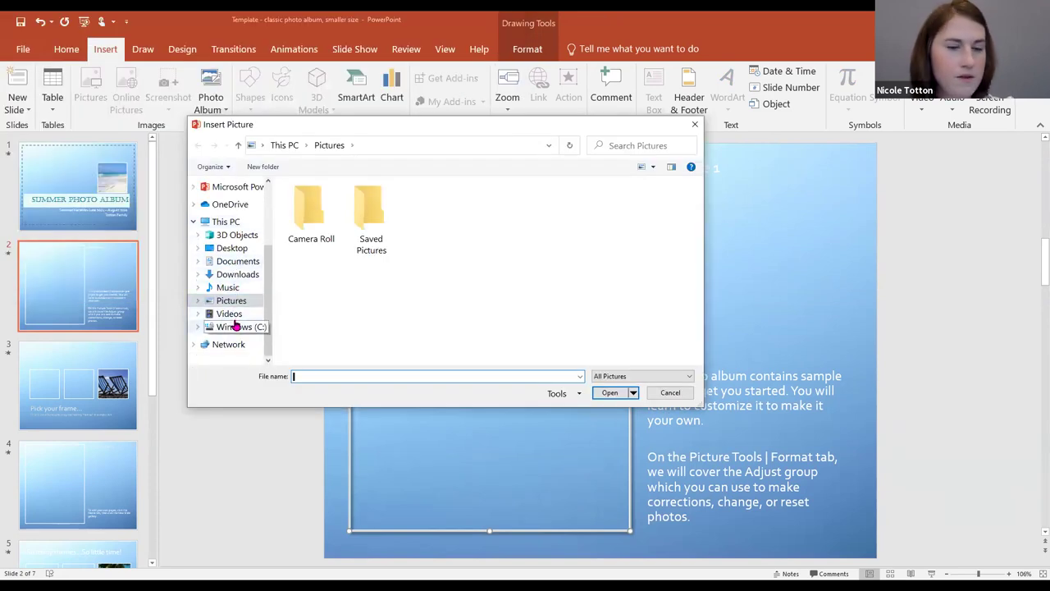
{"action": "left_click", "coordinate": [235, 248]}
{"action": "double_click", "coordinate": [328, 202]}
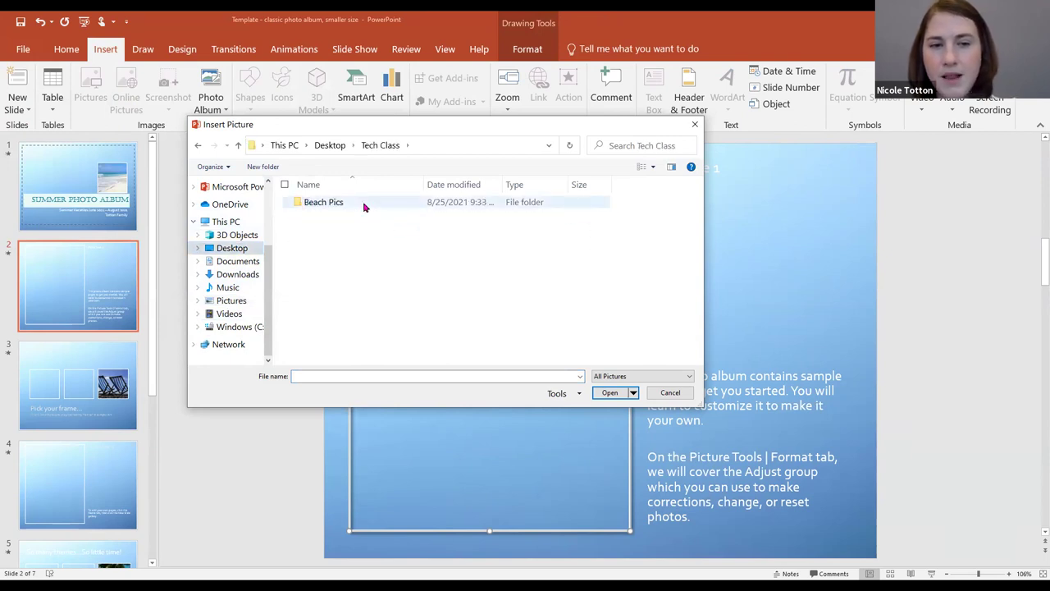
{"action": "double_click", "coordinate": [364, 206]}
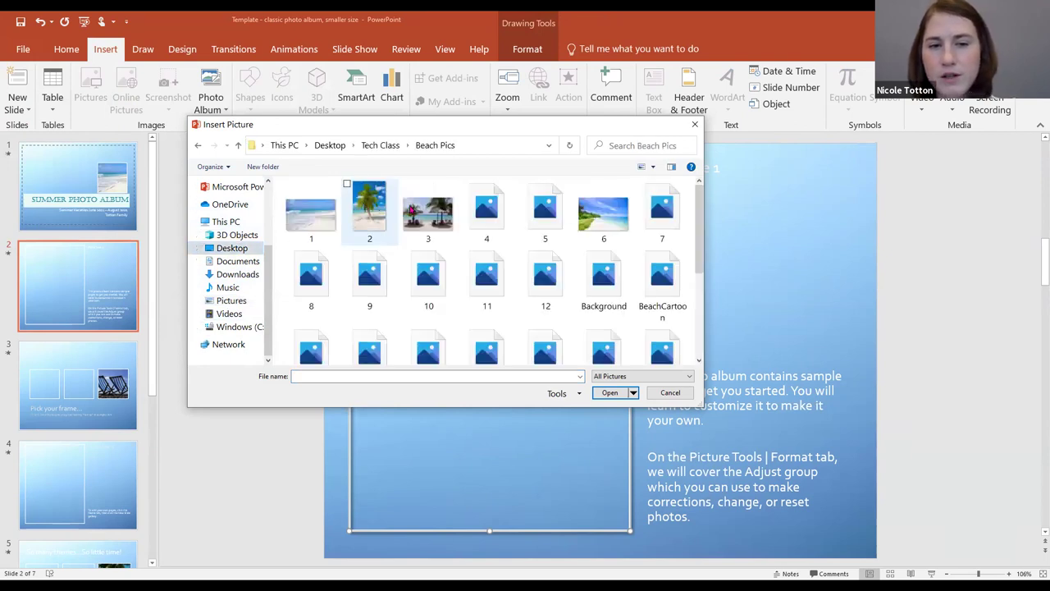
{"action": "left_click", "coordinate": [381, 217]}
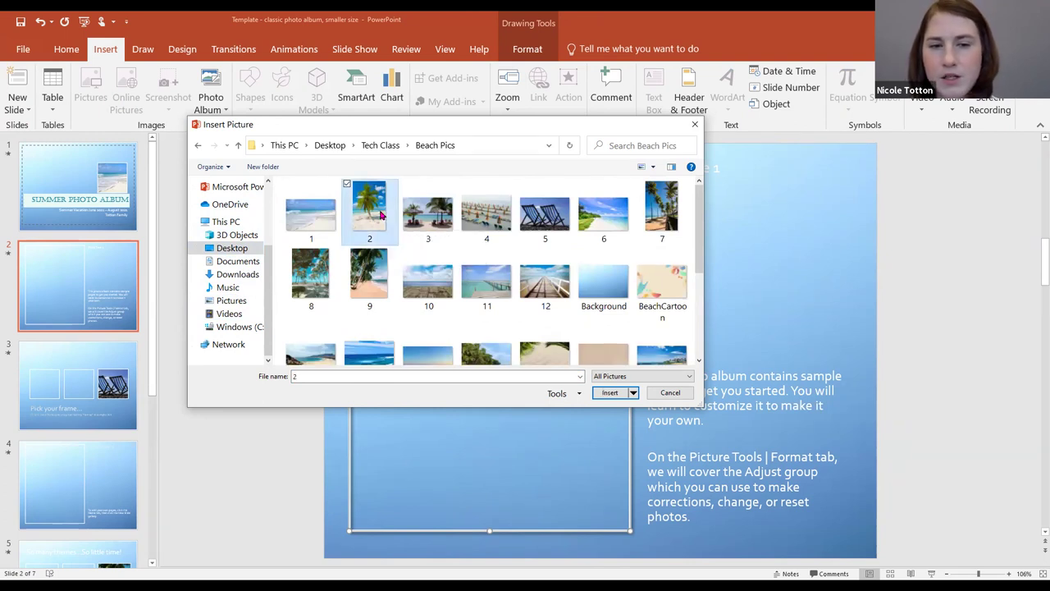
{"action": "double_click", "coordinate": [373, 213]}
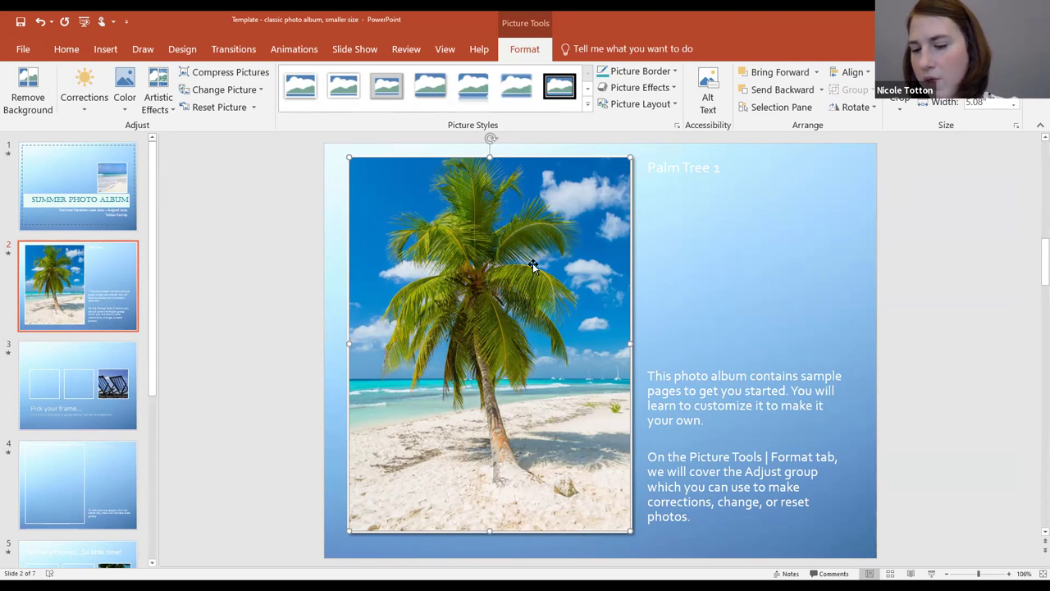
Step: Delete the palm photo again and reinsert image 2 from Beach Pics into the placeholder
{"action": "key", "text": "Delete"}
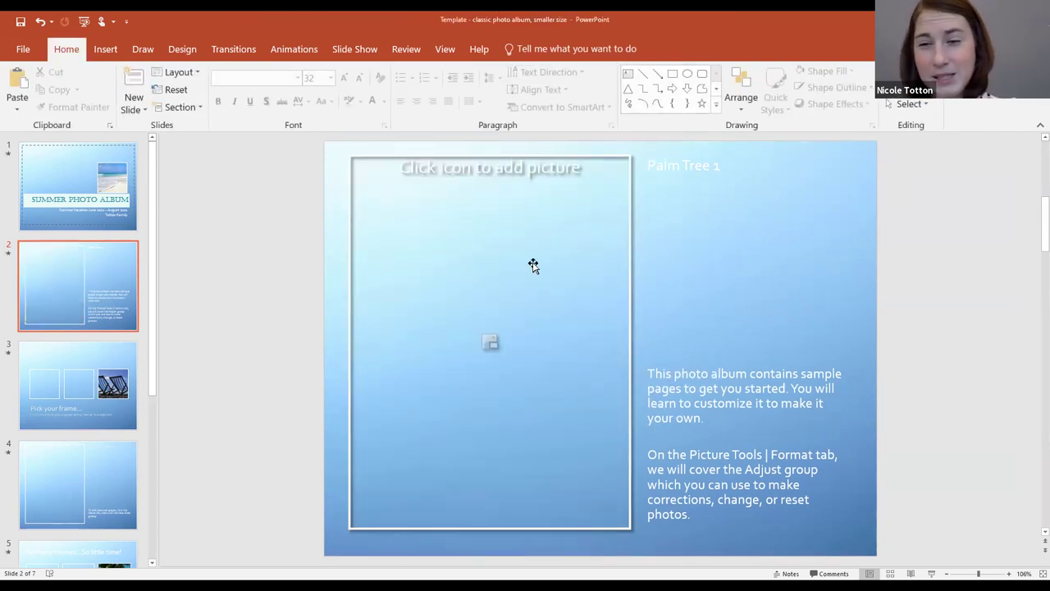
{"action": "left_click", "coordinate": [489, 344]}
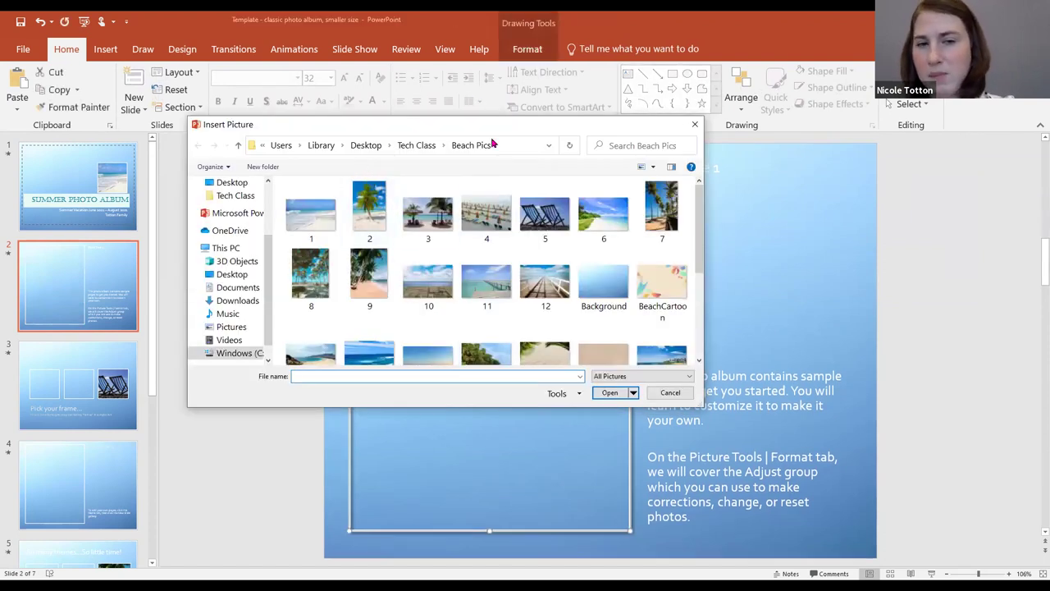
{"action": "double_click", "coordinate": [361, 220]}
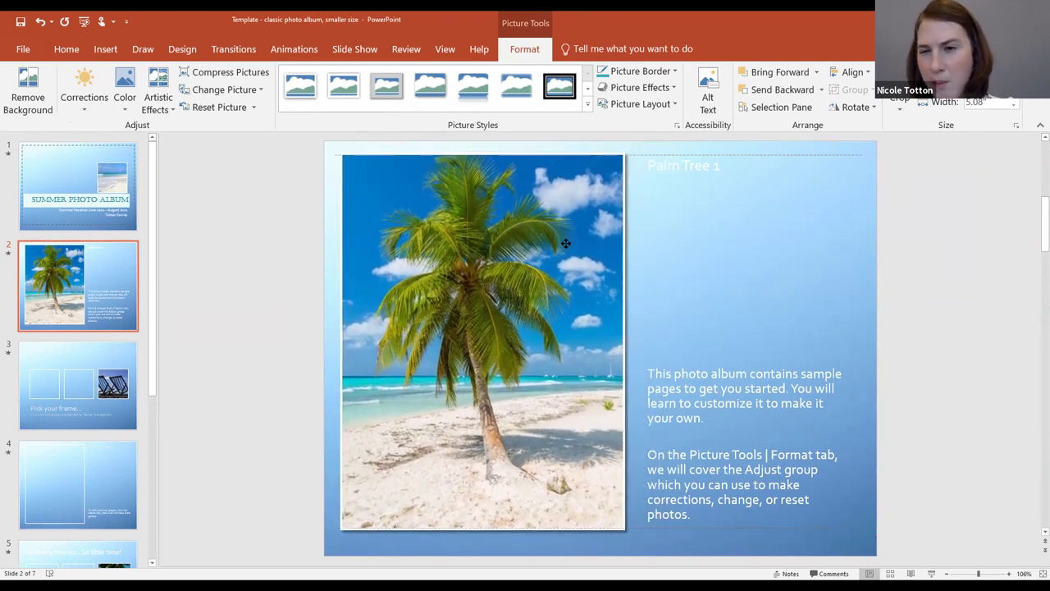
Step: Shift the reinserted palm photo slightly on slide 2
{"action": "left_click_drag", "start_coordinate": [565, 243], "coordinate": [563, 249]}
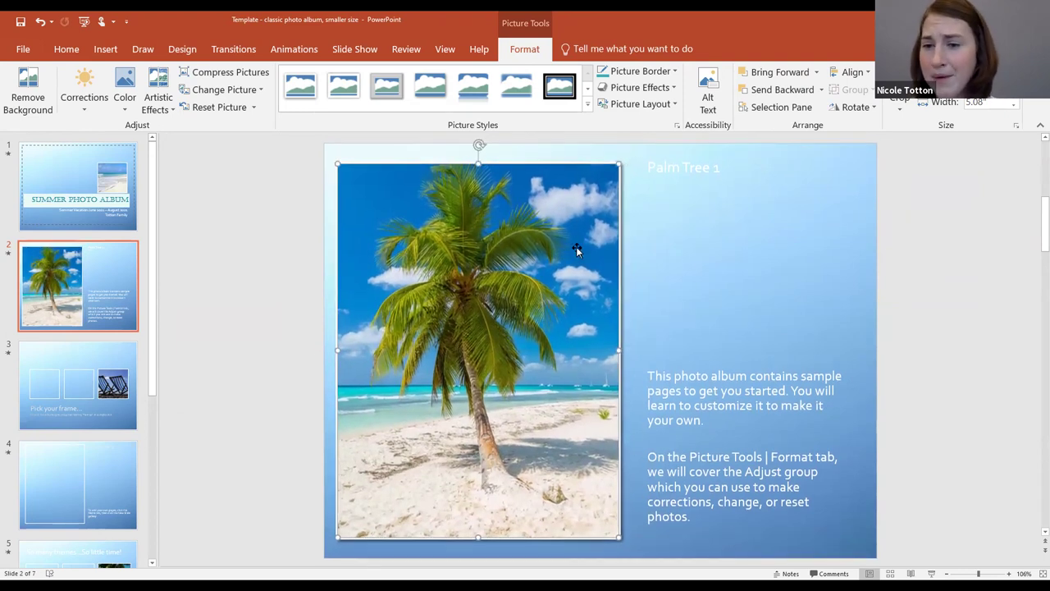
{"action": "left_click", "coordinate": [677, 273]}
{"action": "scroll", "coordinate": [677, 273], "scroll_direction": "down", "scroll_amount": 1}
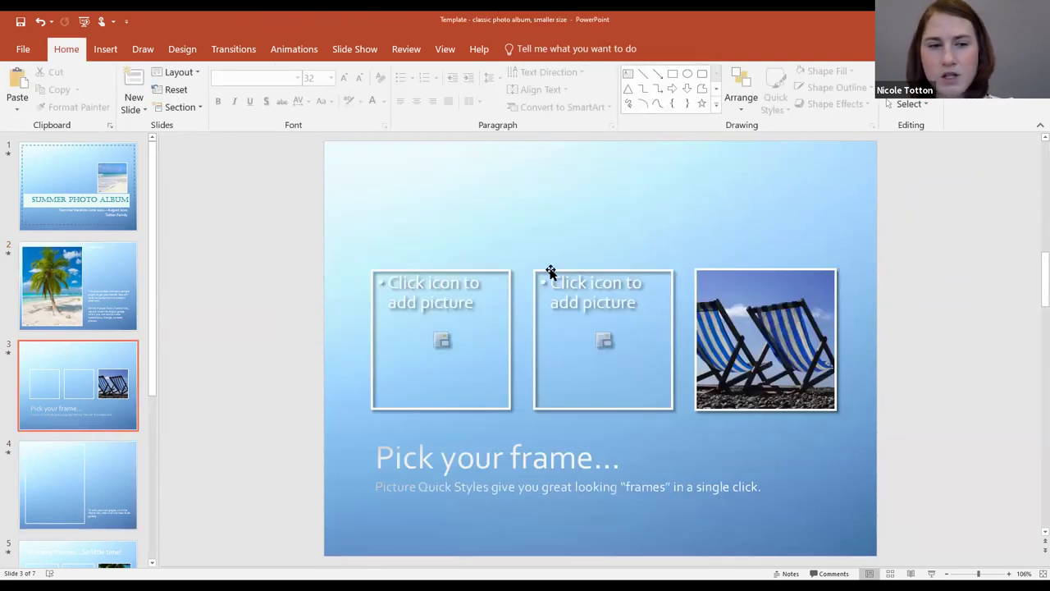
{"action": "left_click", "coordinate": [105, 258]}
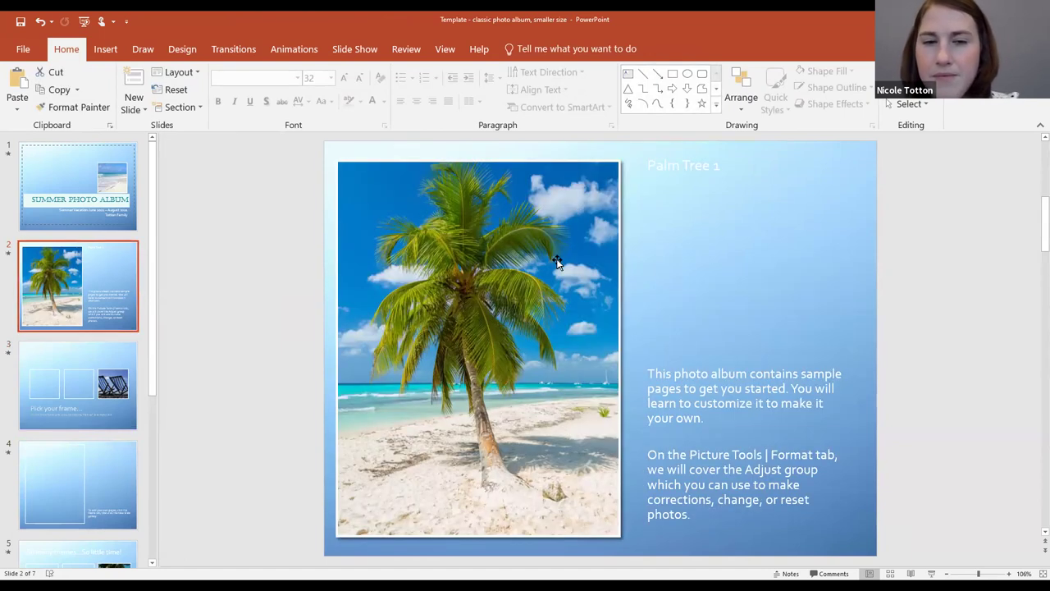
Step: Nudge the palm tree photo a few pixels right and up, lining it up with the smart guides
{"action": "left_click_drag", "start_coordinate": [561, 256], "coordinate": [565, 252]}
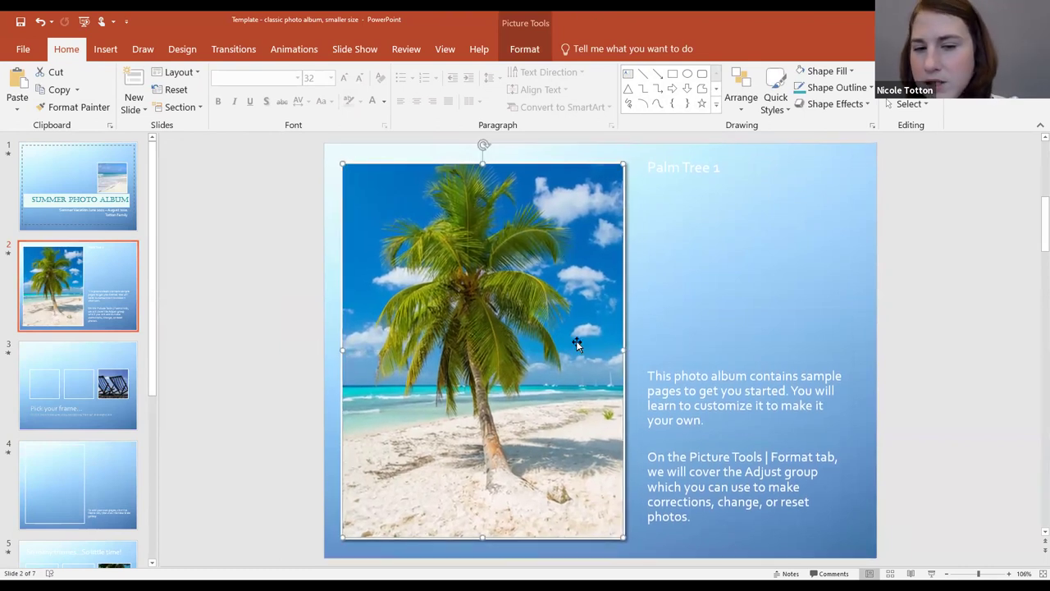
{"action": "left_click_drag", "start_coordinate": [502, 359], "coordinate": [496, 349]}
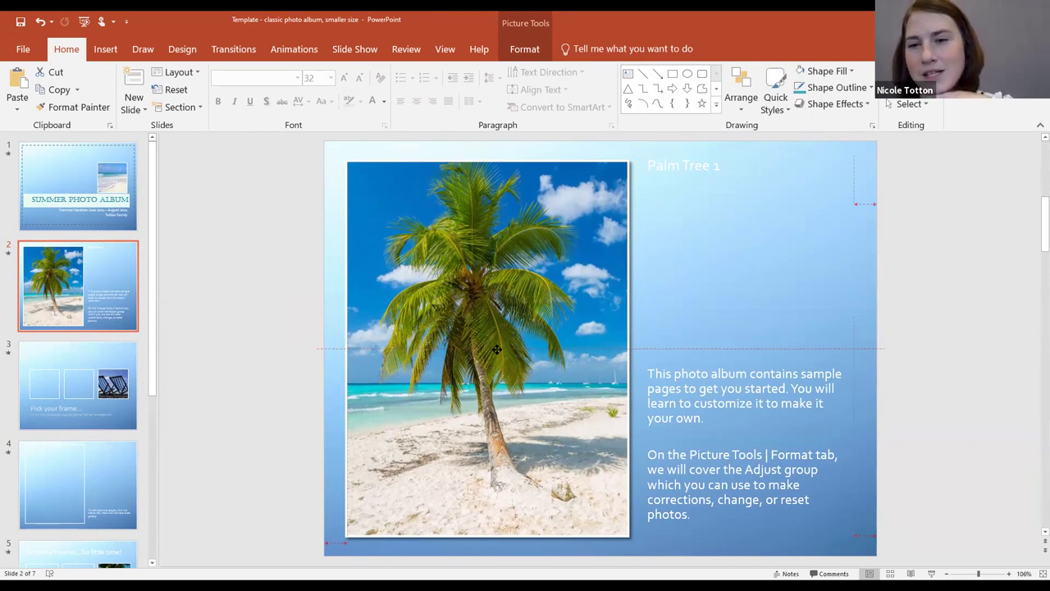
{"action": "left_click_drag", "start_coordinate": [496, 349], "coordinate": [499, 350]}
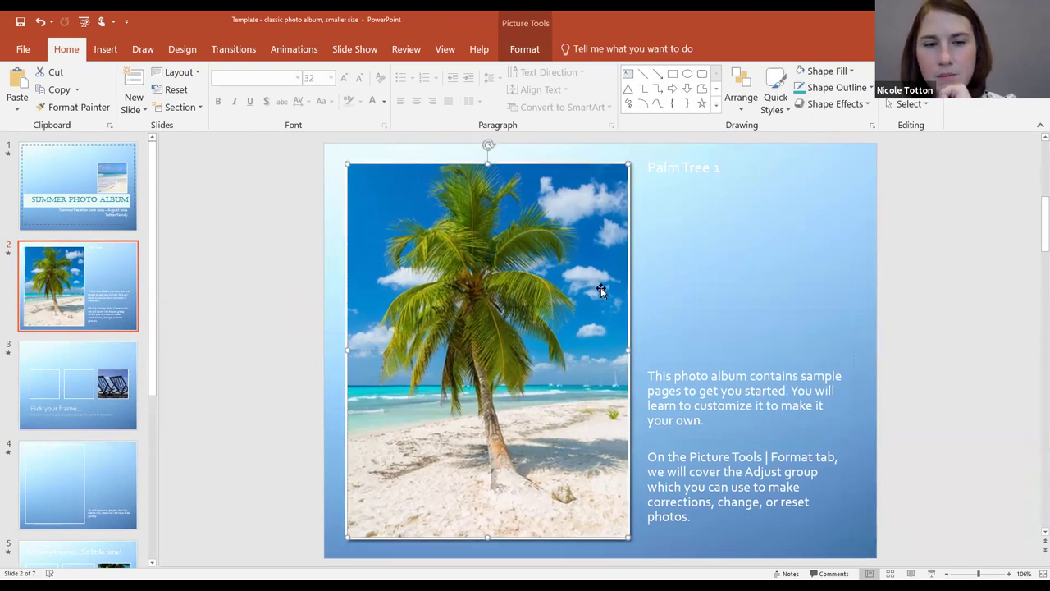
{"action": "scroll", "coordinate": [561, 296], "scroll_direction": "down", "scroll_amount": 1}
{"action": "scroll", "coordinate": [342, 249], "scroll_direction": "up", "scroll_amount": 1}
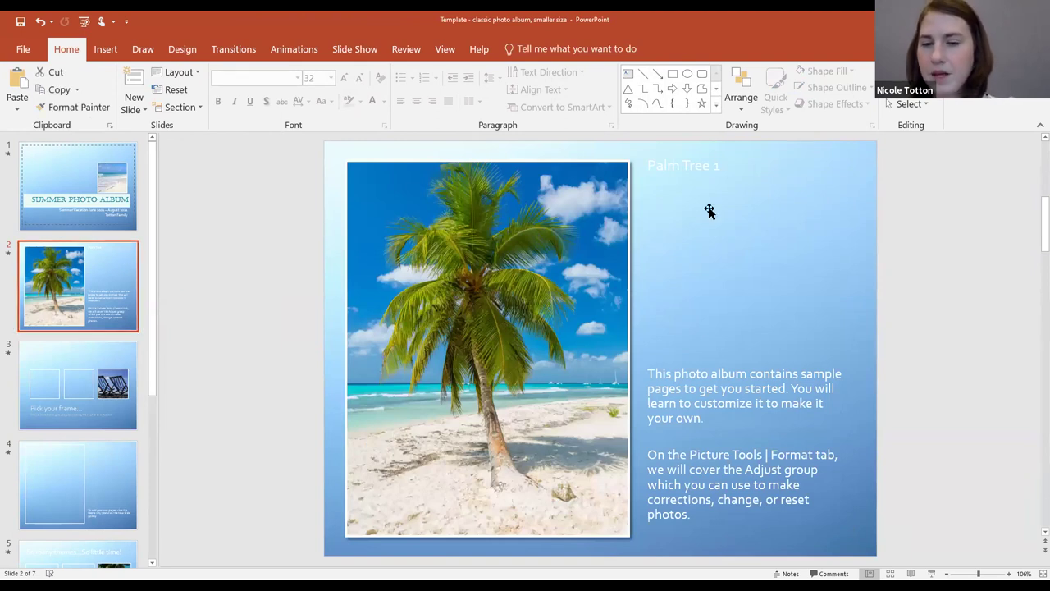
{"action": "left_click", "coordinate": [801, 374]}
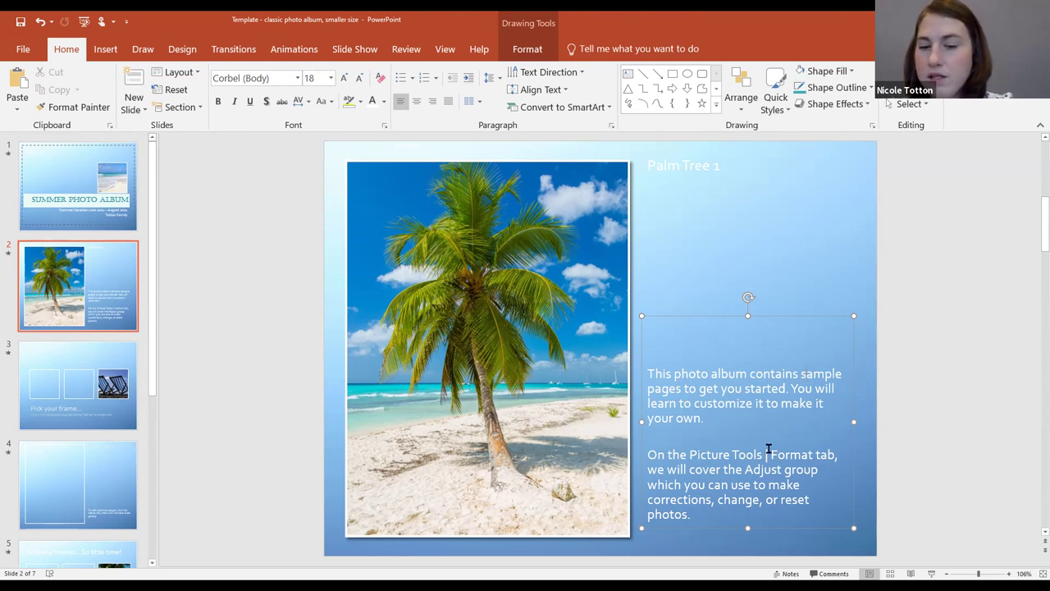
{"action": "left_click", "coordinate": [666, 264]}
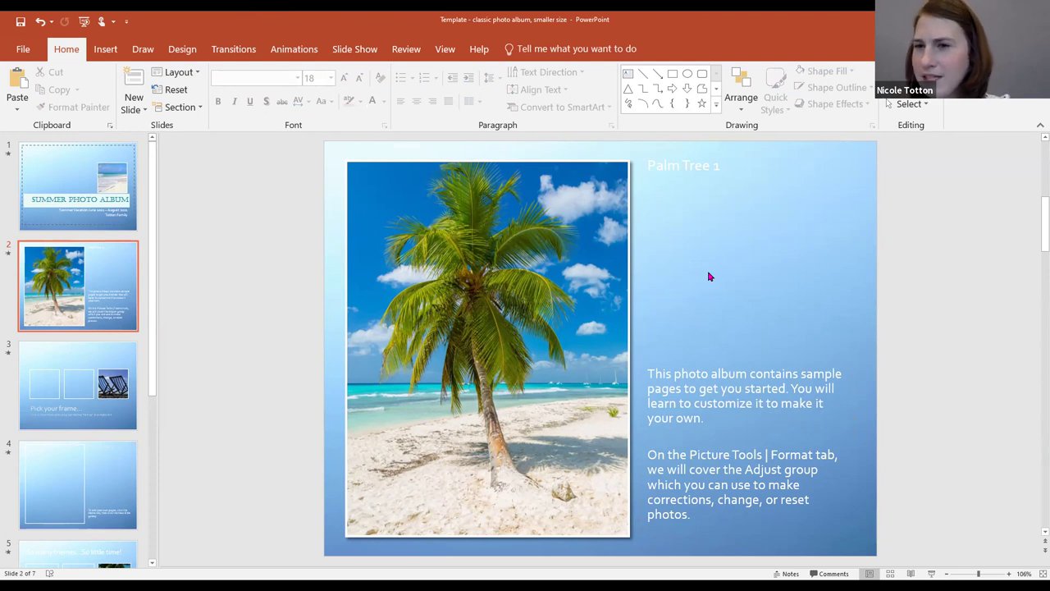
{"action": "left_click", "coordinate": [525, 246]}
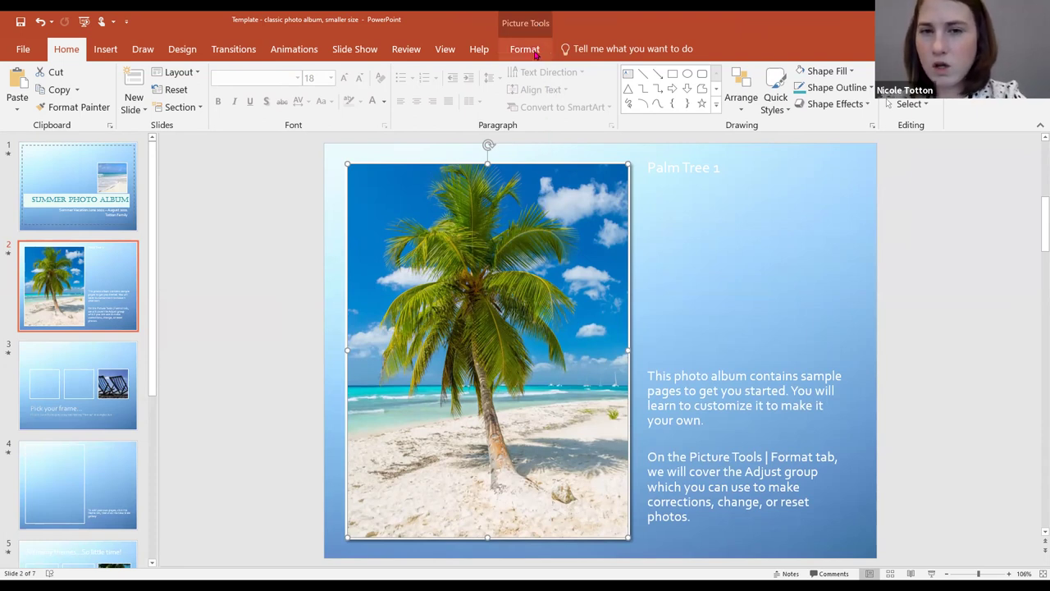
Step: Start Remove Background on the palm tree photo from Picture Tools Format
{"action": "left_click", "coordinate": [535, 54]}
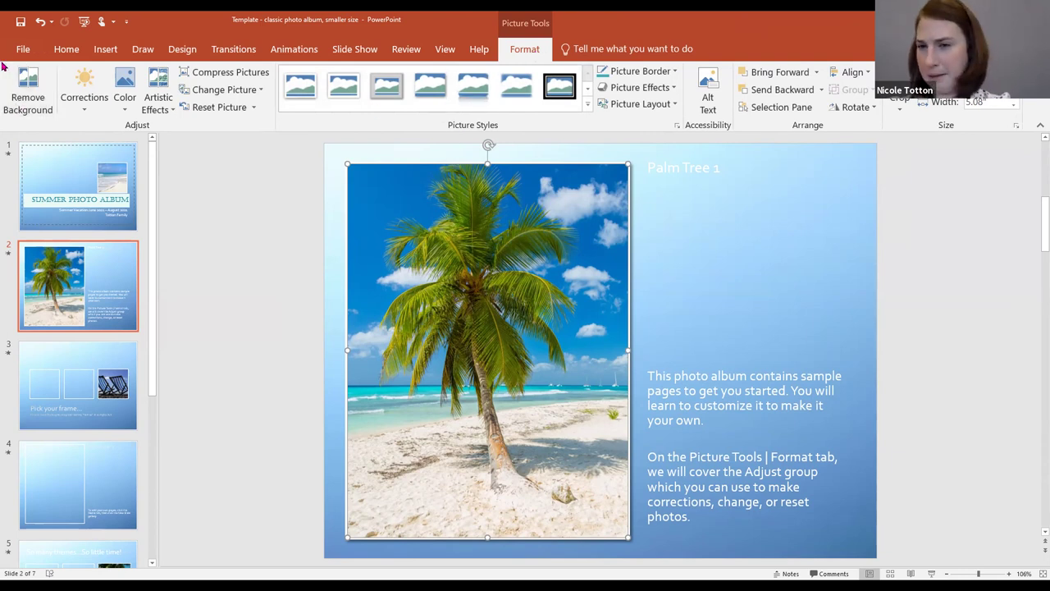
{"action": "left_click", "coordinate": [39, 88]}
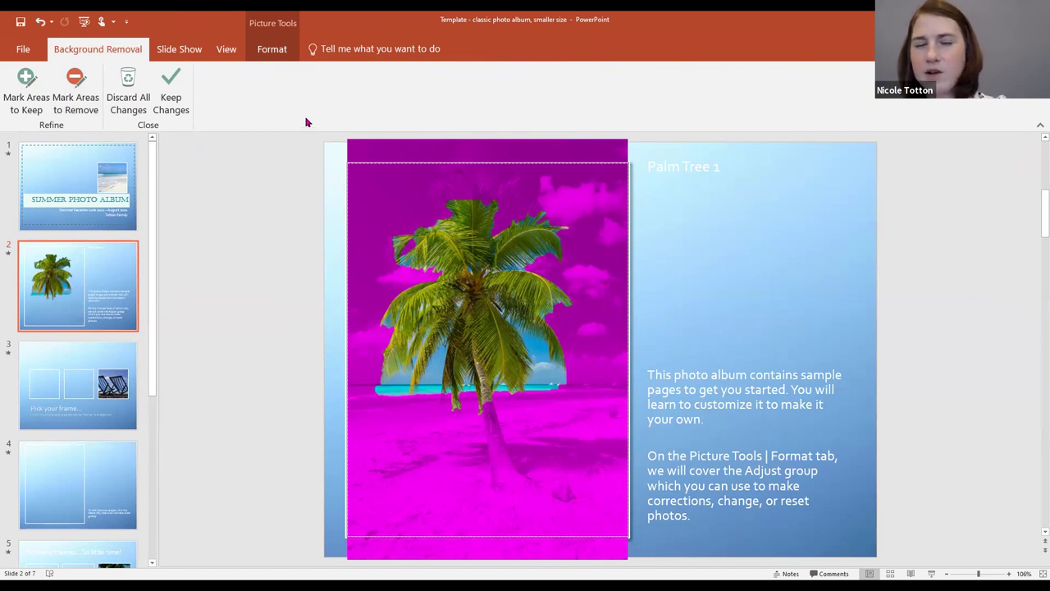
Step: Discard the background removal, then browse the photo's Corrections and Color galleries
{"action": "left_click", "coordinate": [128, 102]}
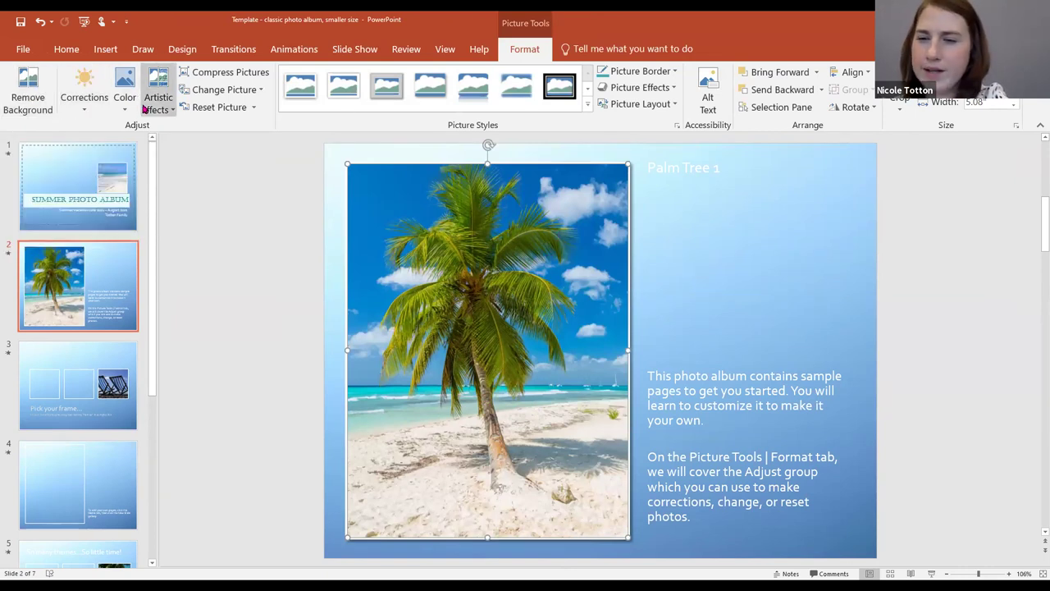
{"action": "left_click", "coordinate": [79, 97]}
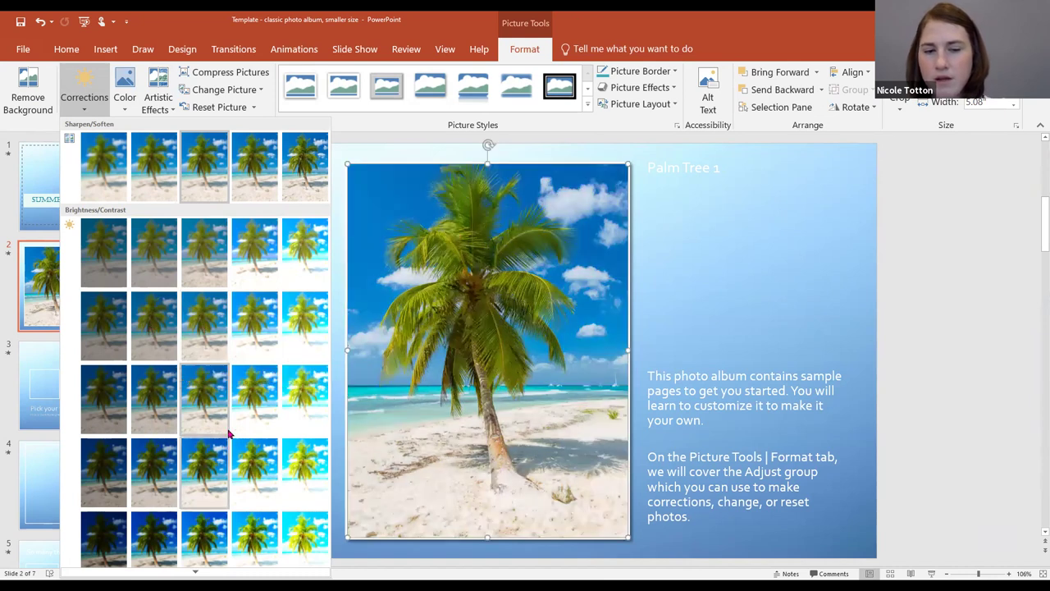
{"action": "scroll", "coordinate": [210, 370], "scroll_direction": "down", "scroll_amount": 1}
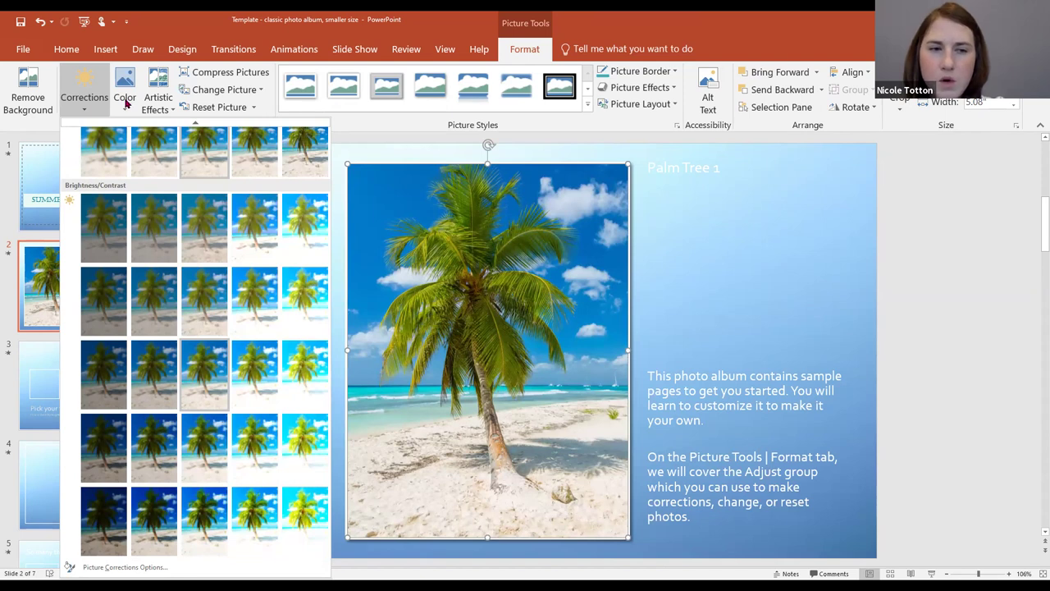
{"action": "left_click", "coordinate": [125, 101]}
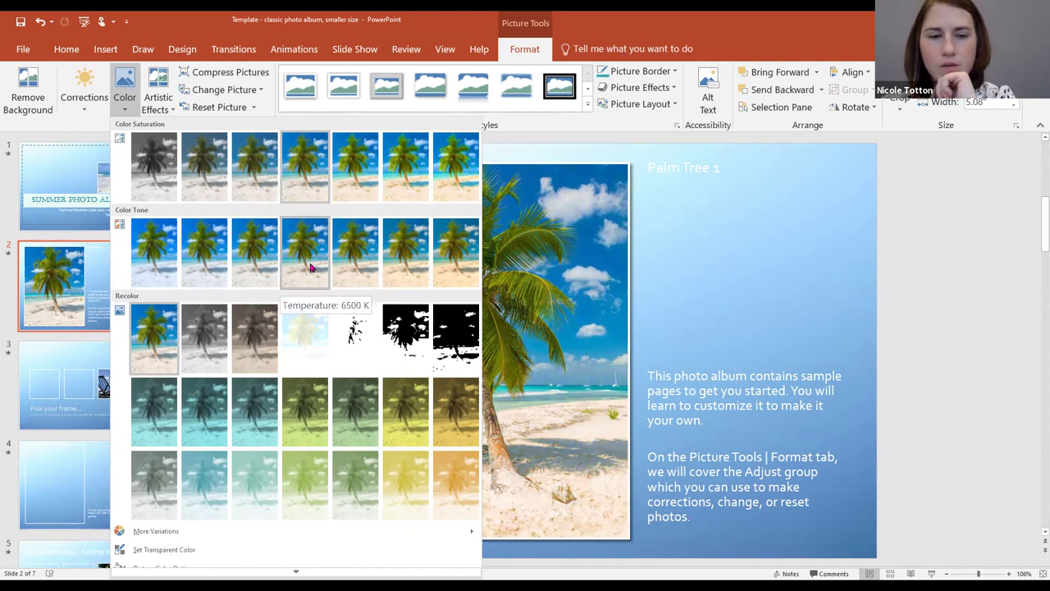
{"action": "left_click", "coordinate": [296, 332]}
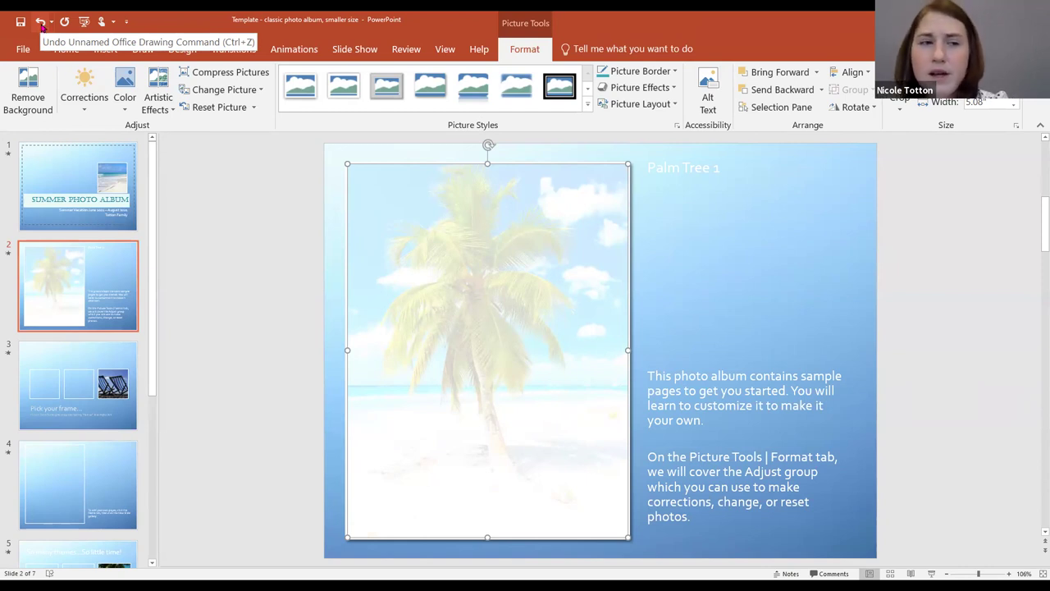
{"action": "left_click", "coordinate": [41, 23]}
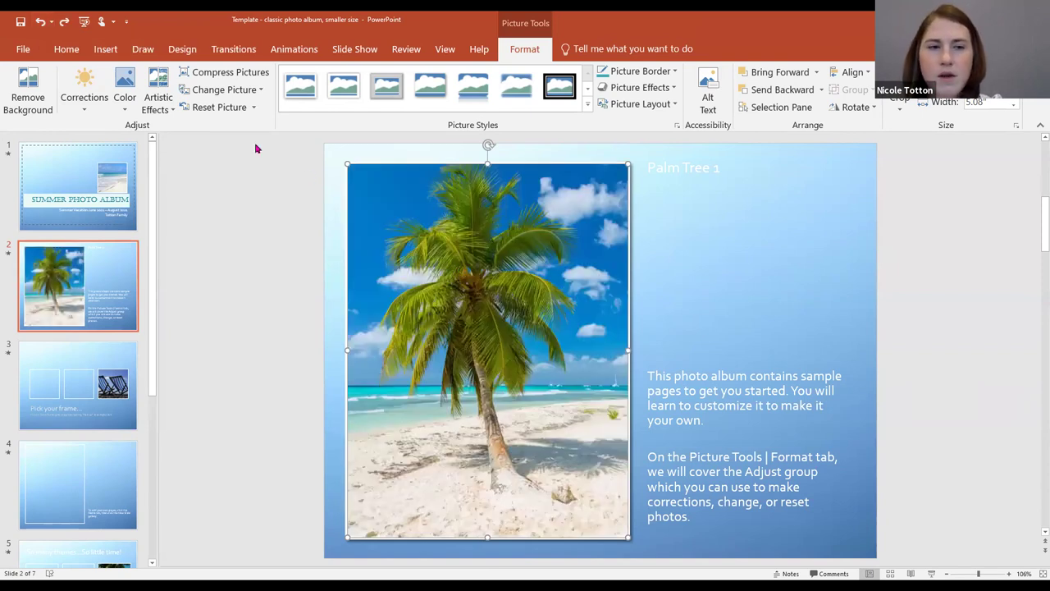
{"action": "left_click", "coordinate": [132, 104]}
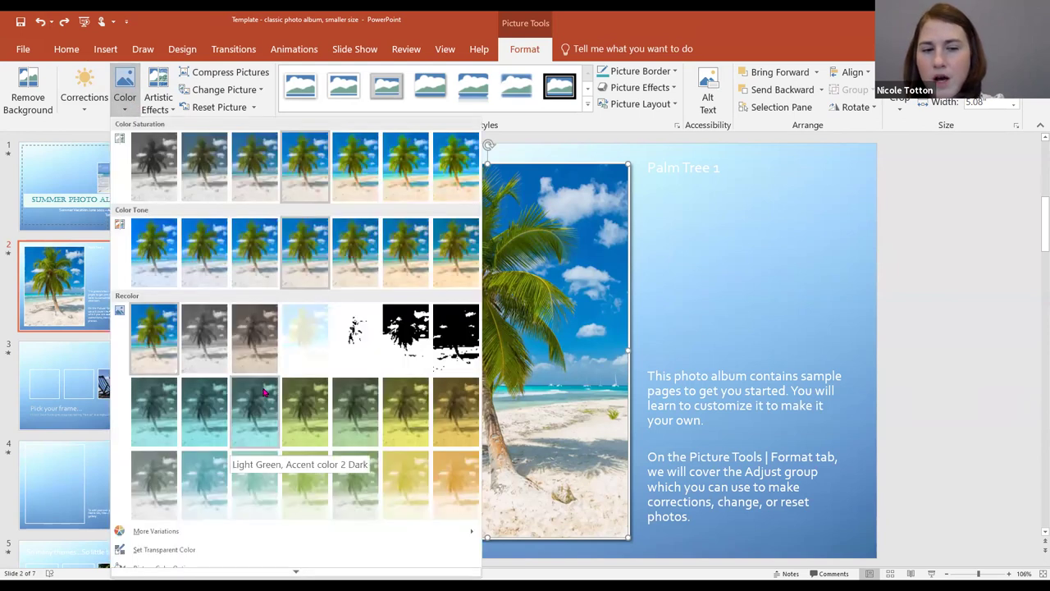
{"action": "left_click", "coordinate": [263, 390]}
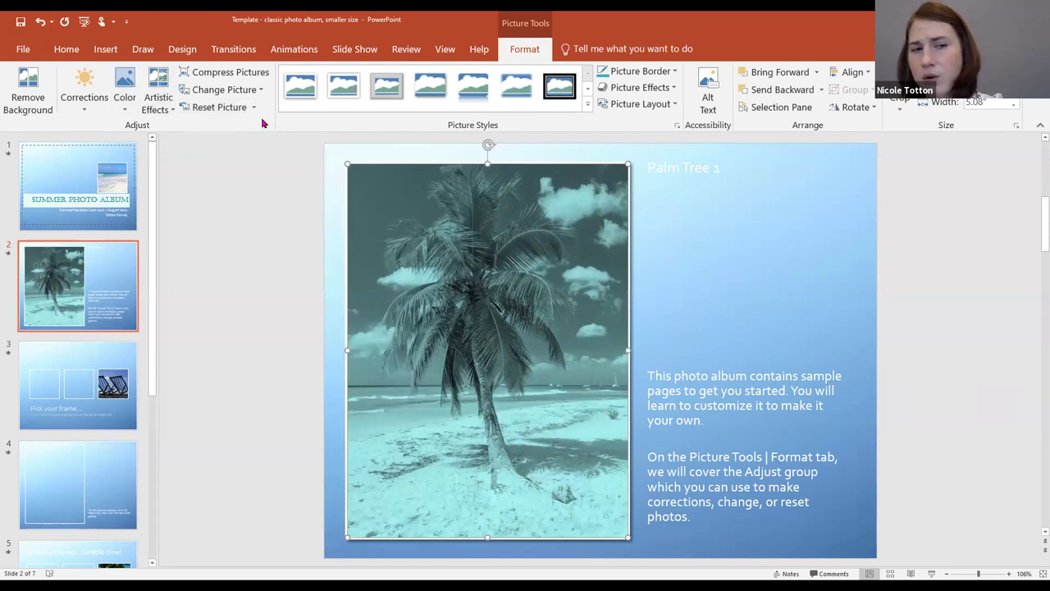
{"action": "left_click", "coordinate": [232, 113]}
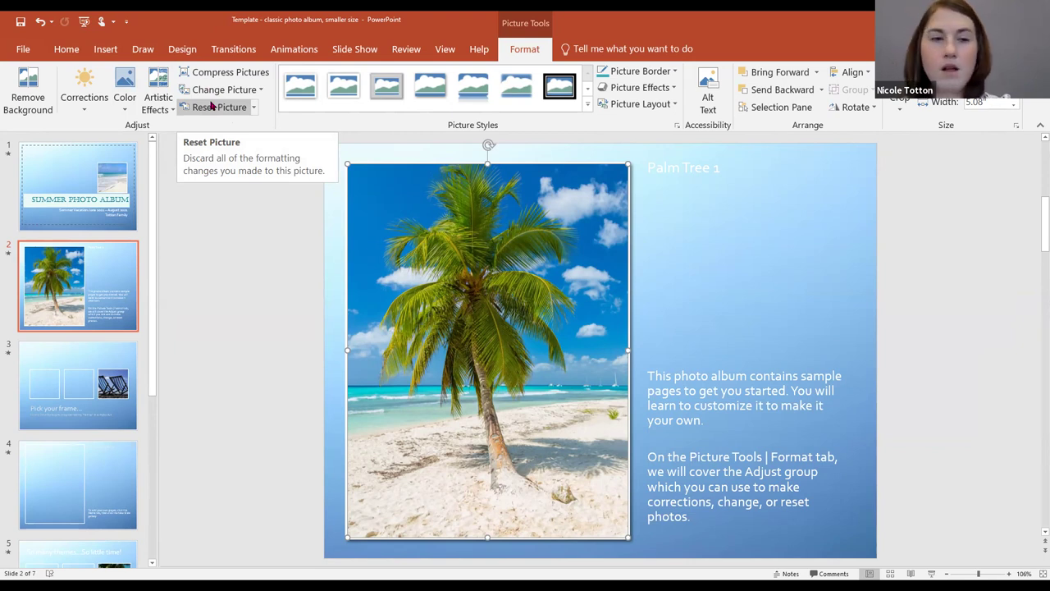
{"action": "left_click", "coordinate": [85, 97]}
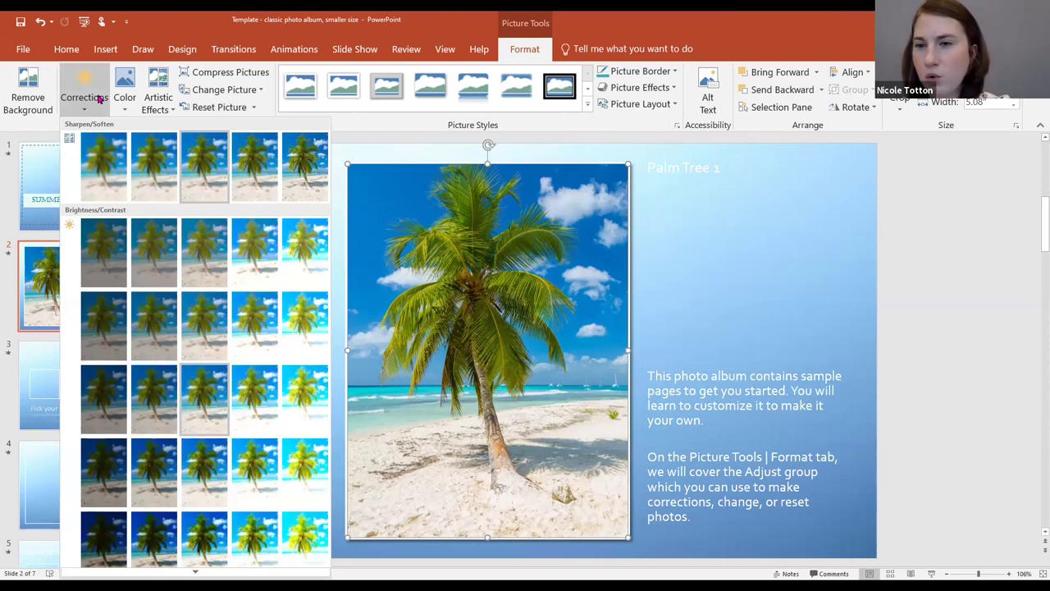
{"action": "left_click", "coordinate": [98, 99]}
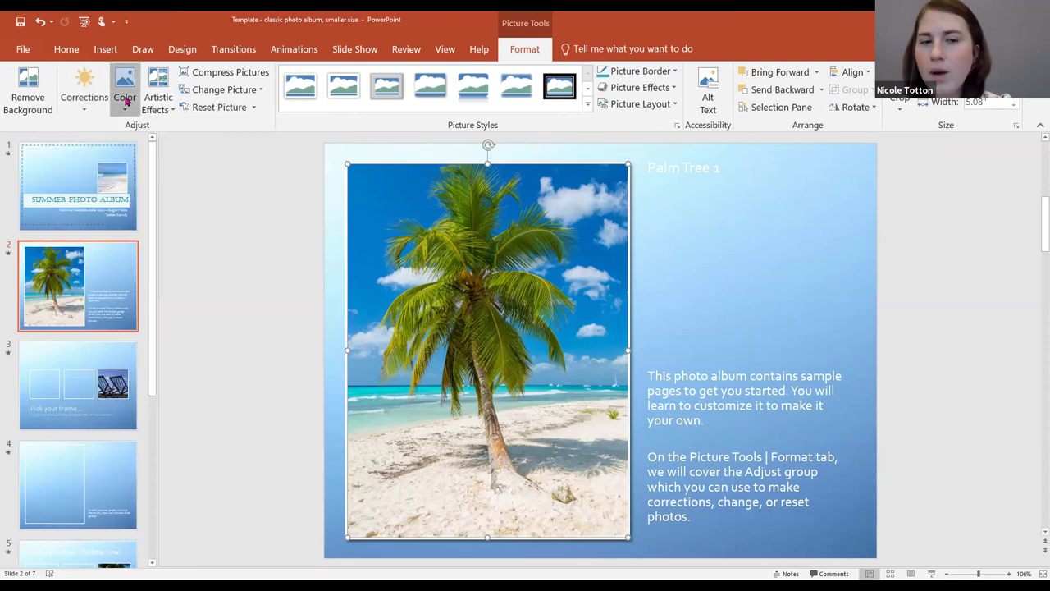
{"action": "left_click", "coordinate": [126, 99]}
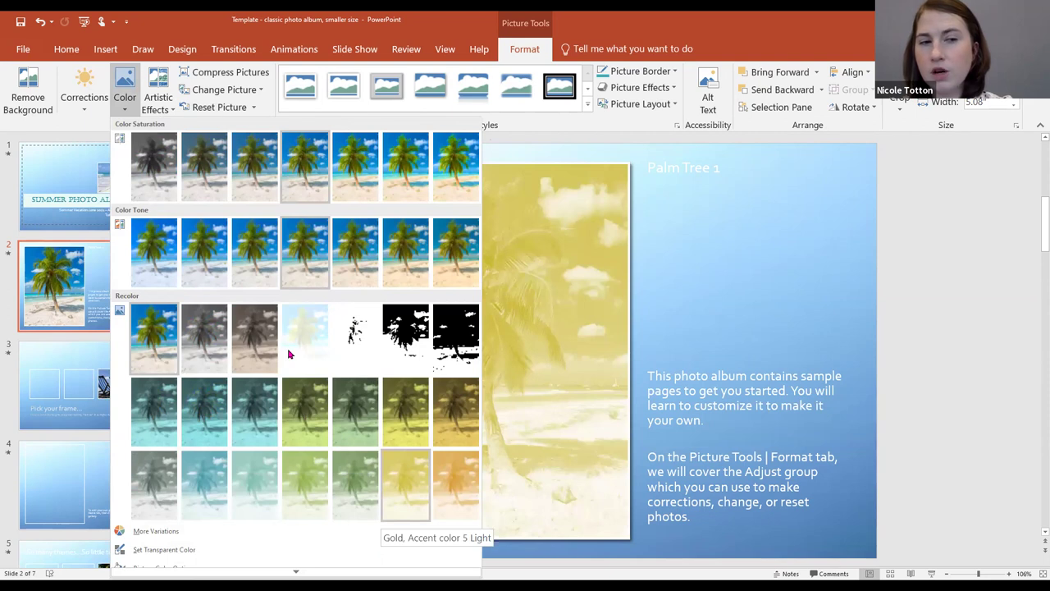
{"action": "left_click", "coordinate": [134, 111]}
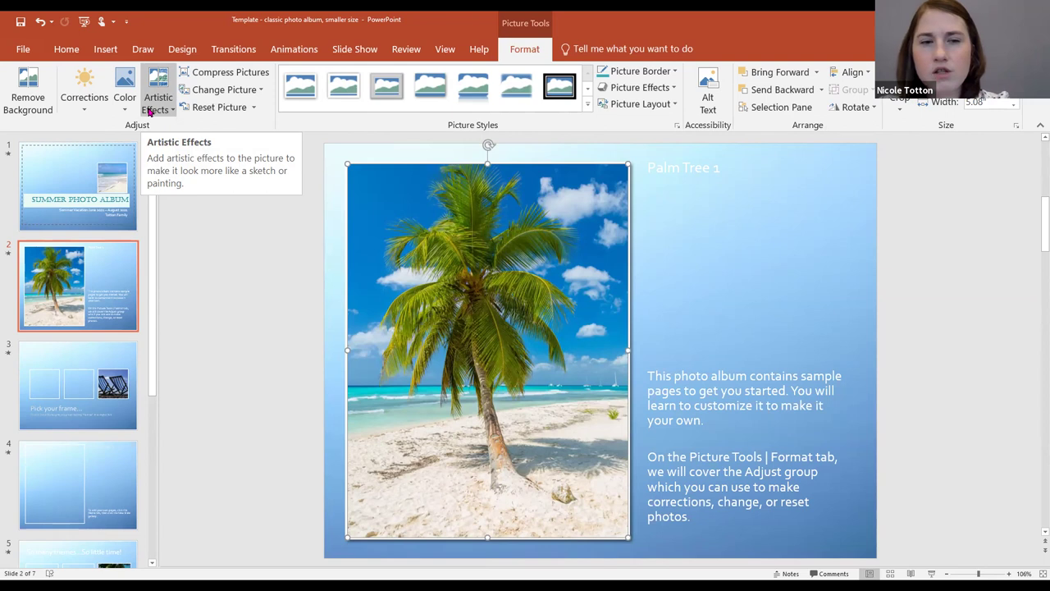
Step: Apply the Pencil Sketch artistic effect to the palm photo, then reset the picture
{"action": "left_click", "coordinate": [168, 115]}
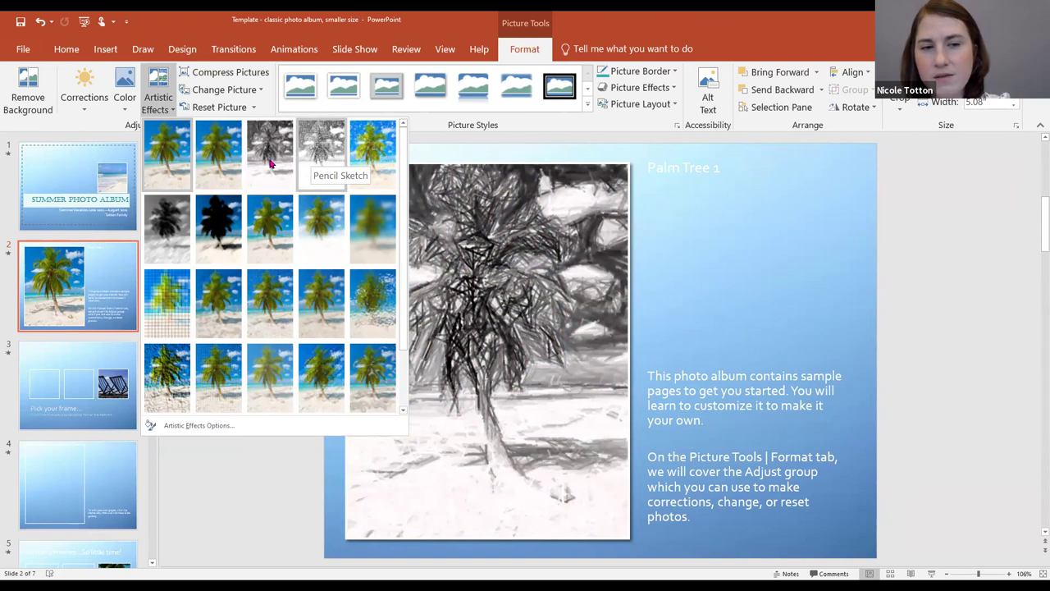
{"action": "left_click", "coordinate": [270, 163]}
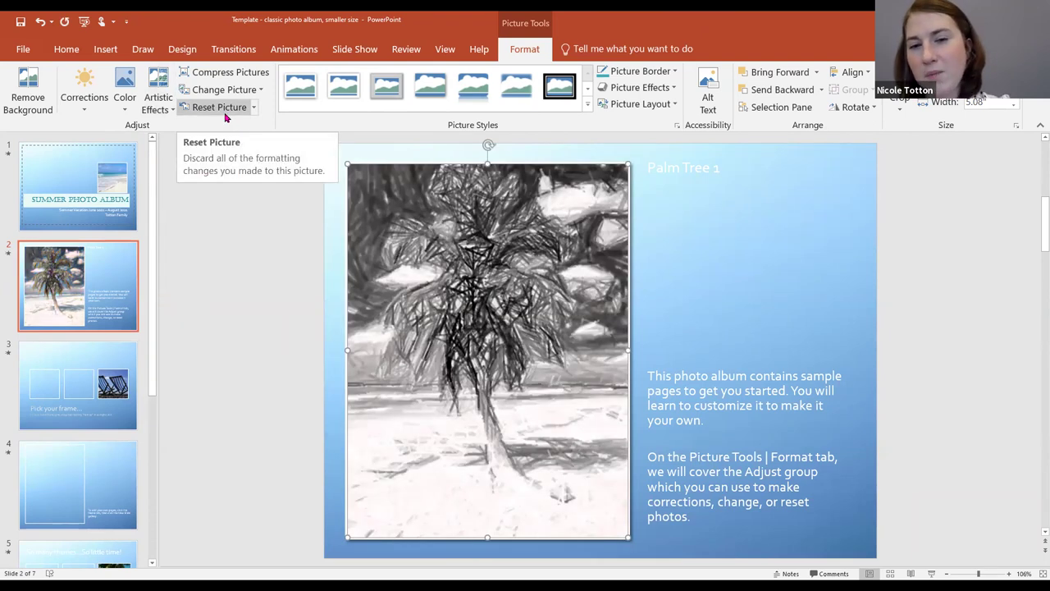
{"action": "left_click", "coordinate": [219, 108]}
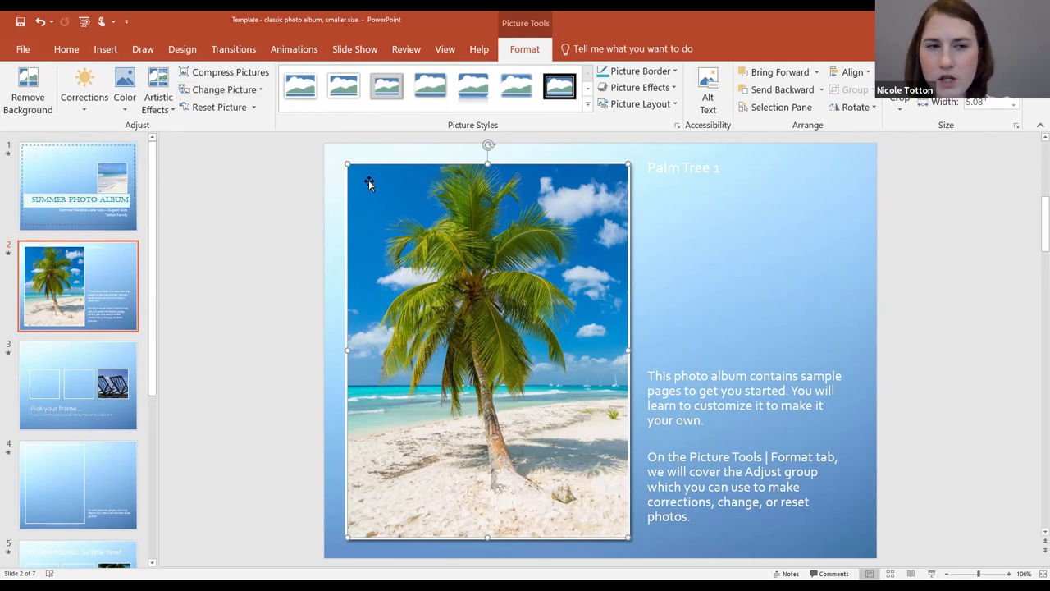
Step: Open the Change Picture dropdown for the slide 2 palm tree photo
{"action": "left_click", "coordinate": [256, 95]}
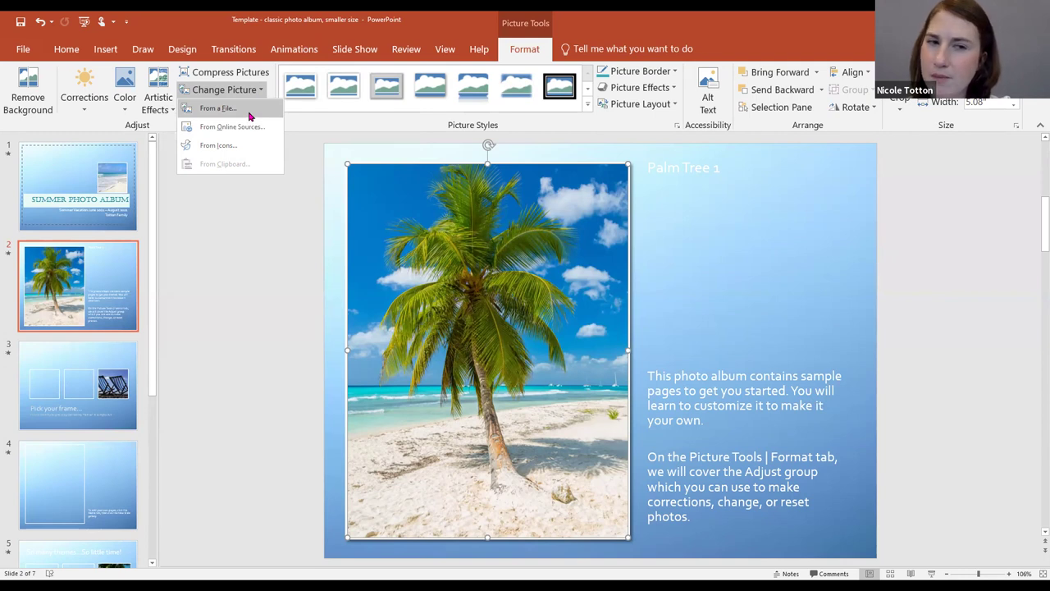
Step: Replace the slide 2 photo with picture 8 from the Beach Pics folder
{"action": "left_click", "coordinate": [250, 117]}
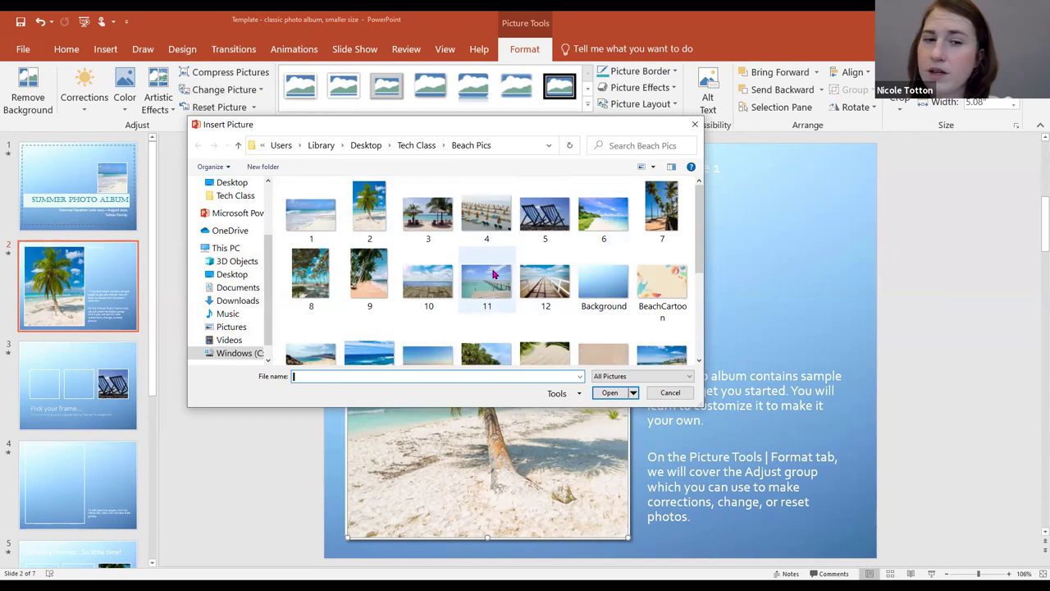
{"action": "scroll", "coordinate": [493, 274], "scroll_direction": "down", "scroll_amount": 5}
{"action": "scroll", "coordinate": [493, 274], "scroll_direction": "up", "scroll_amount": 5}
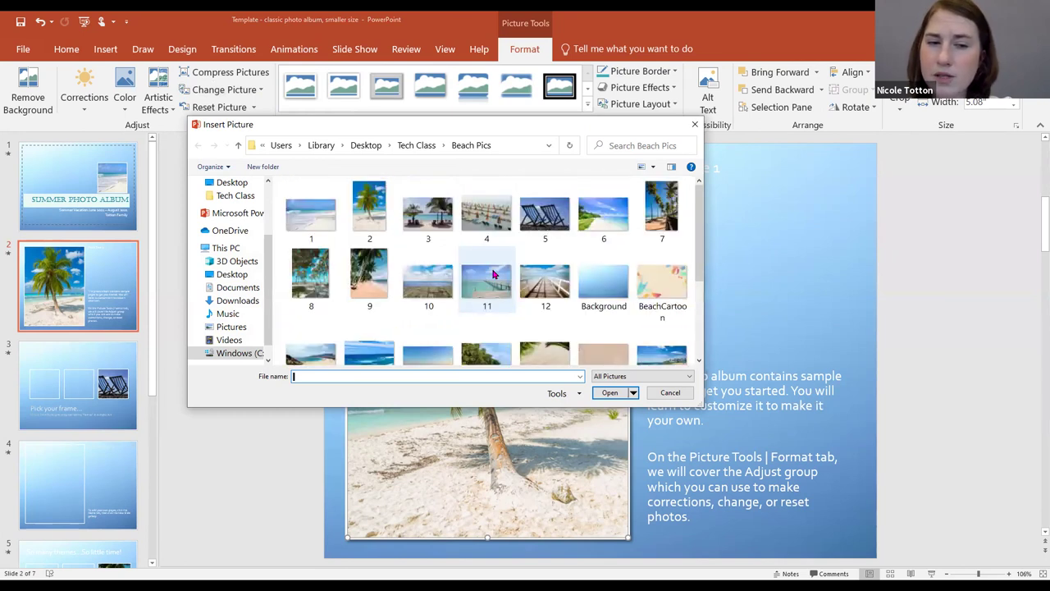
{"action": "left_click", "coordinate": [319, 265]}
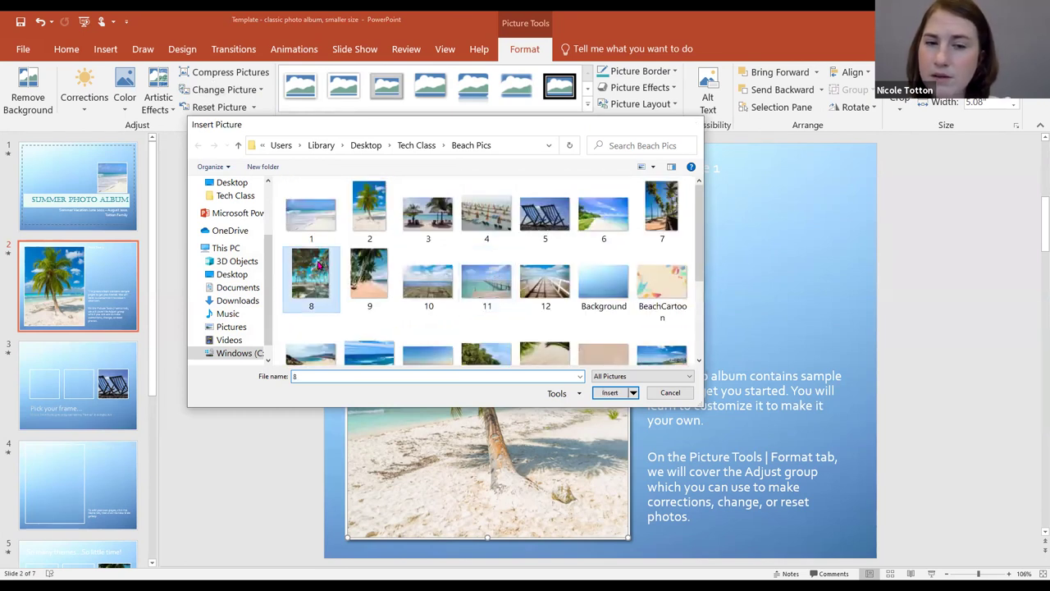
{"action": "double_click", "coordinate": [319, 265]}
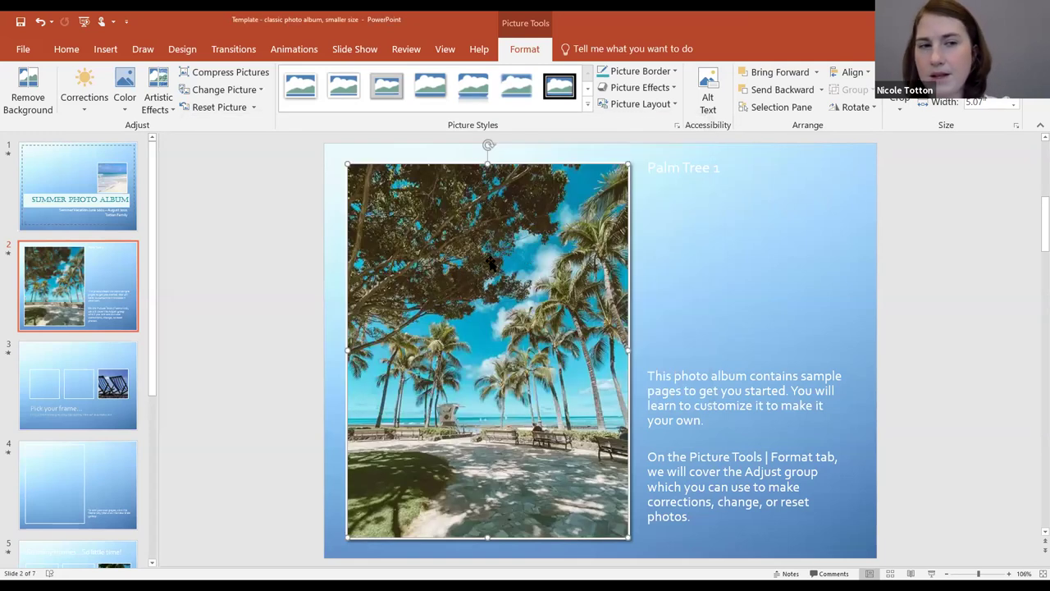
Step: Swap it again for Beach Pics picture 2, the single palm tree
{"action": "left_click", "coordinate": [261, 90]}
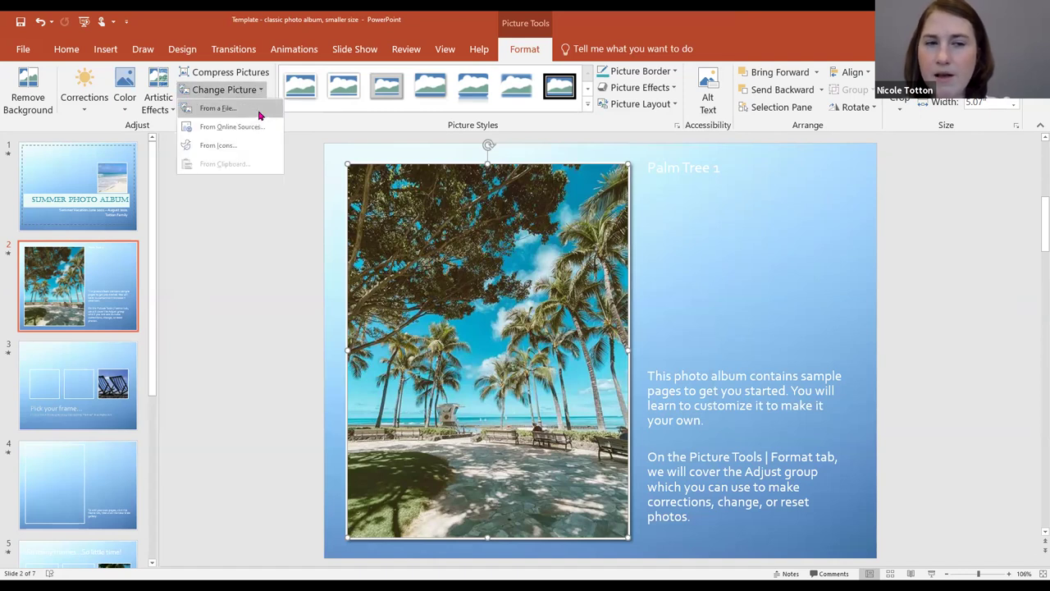
{"action": "left_click", "coordinate": [259, 114]}
{"action": "left_click", "coordinate": [361, 217]}
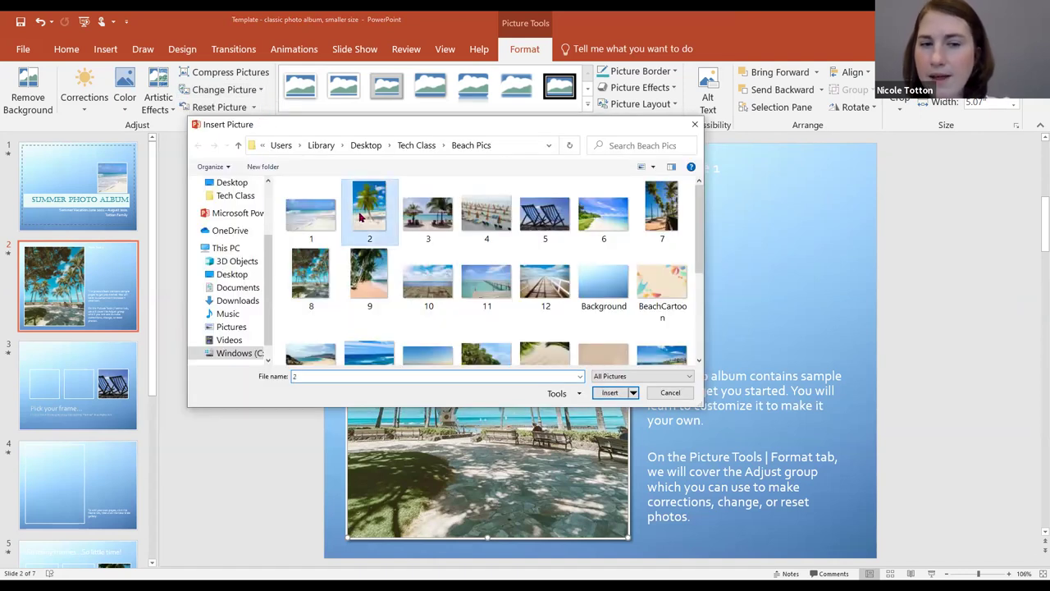
{"action": "double_click", "coordinate": [360, 215]}
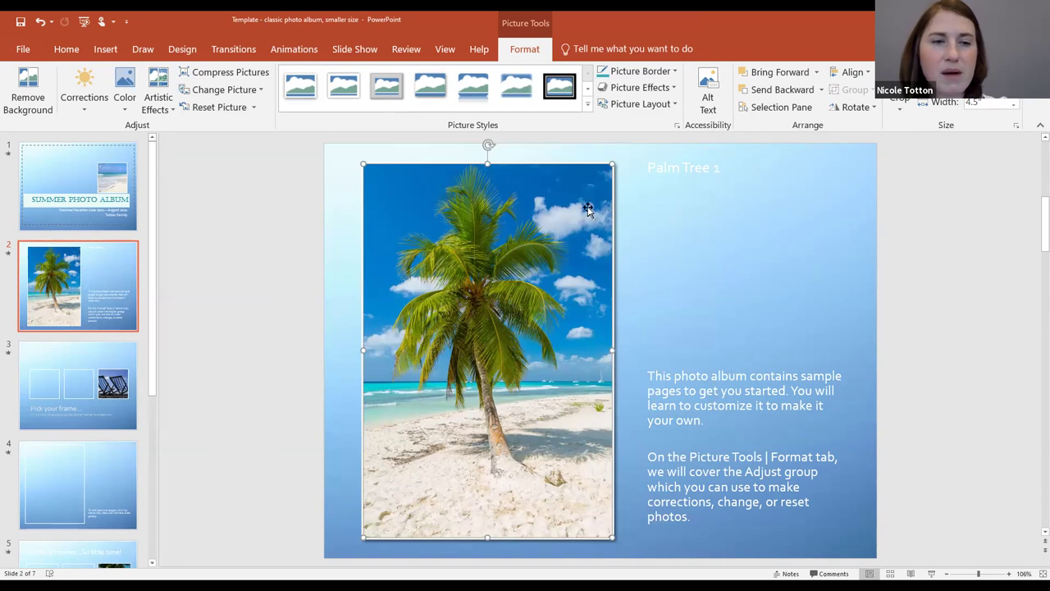
Step: Open Change Picture > From Online Sources to reach the Bing Online Pictures dialog
{"action": "left_click", "coordinate": [260, 96]}
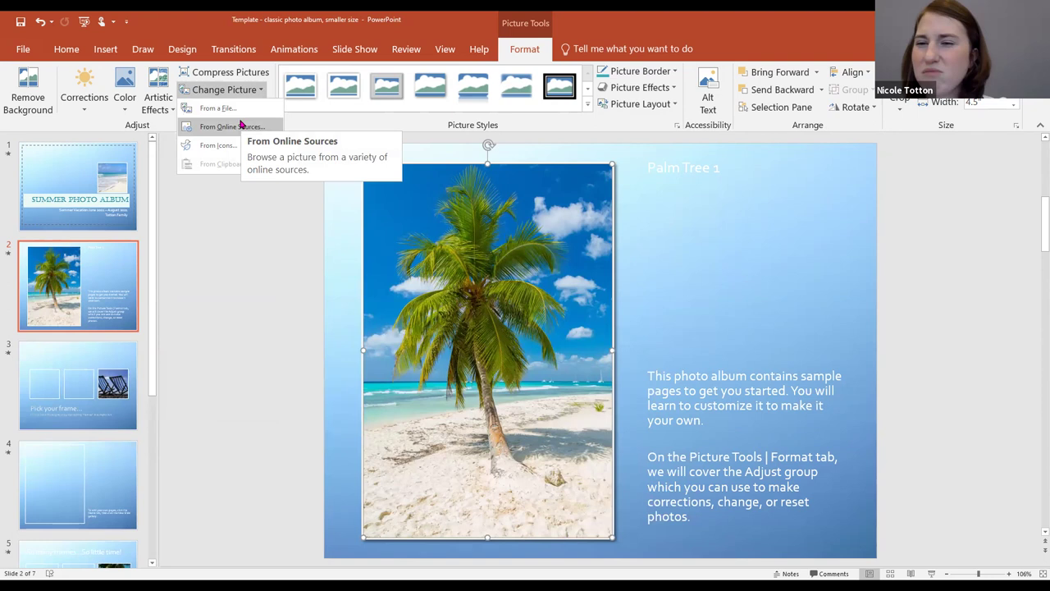
{"action": "left_click", "coordinate": [240, 126]}
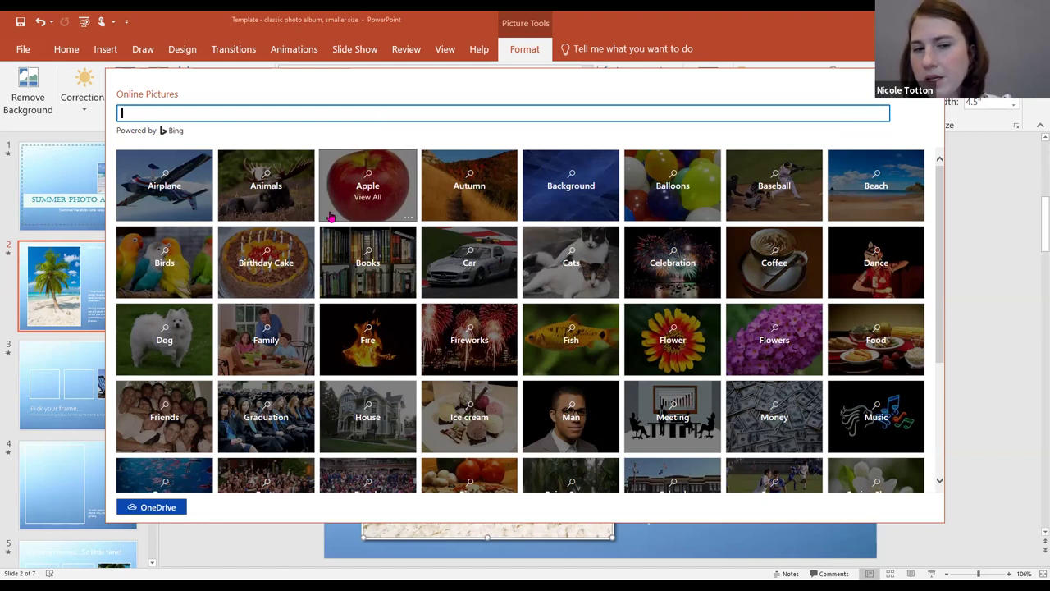
Step: Insert the Creative Commons Happy Birthday banner cake image from the Birthday Cake category
{"action": "left_click", "coordinate": [274, 264]}
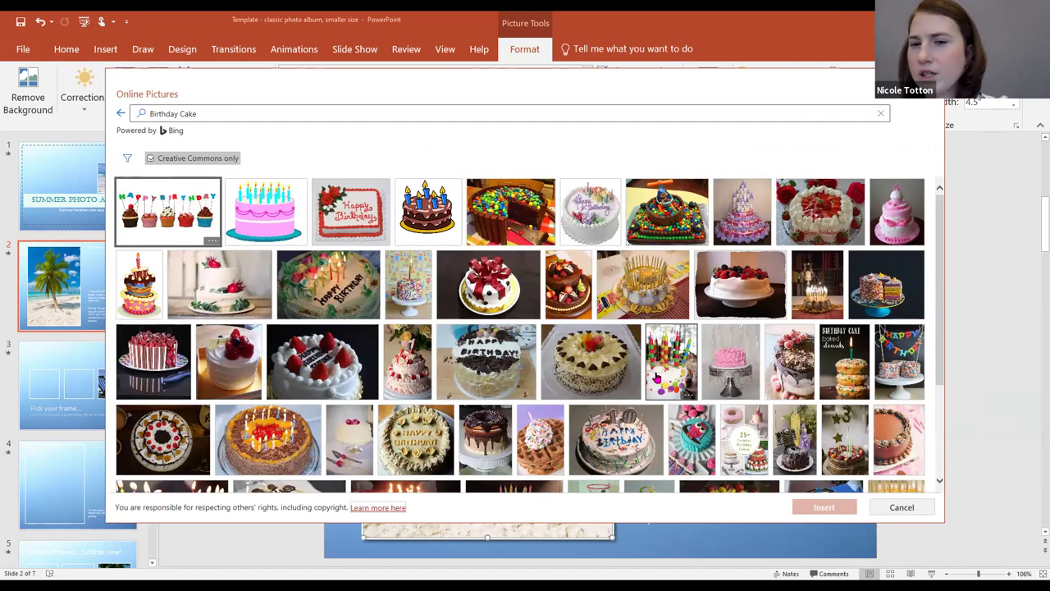
{"action": "left_click", "coordinate": [190, 161]}
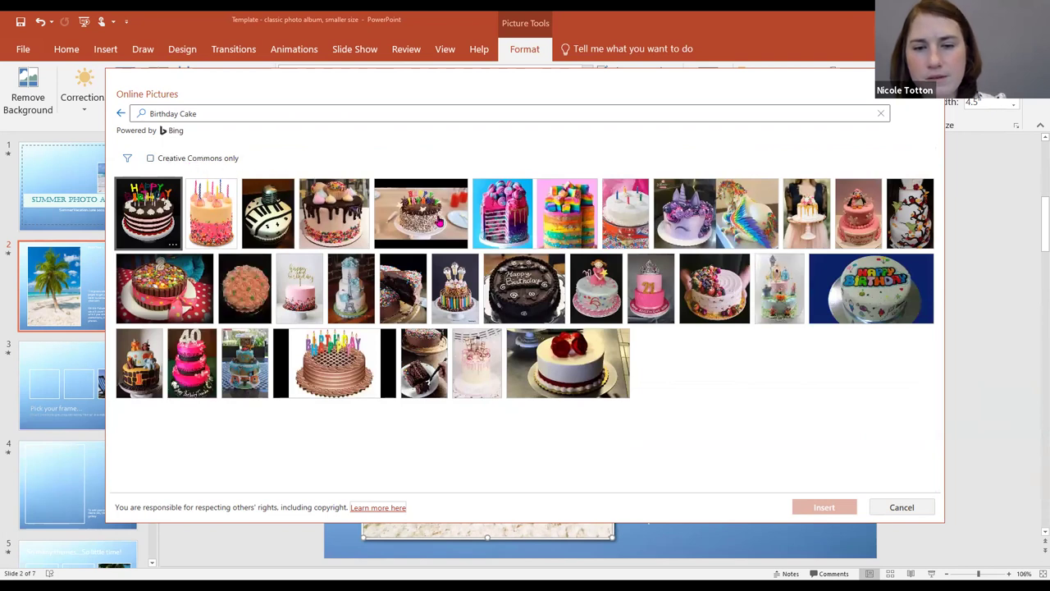
{"action": "left_click", "coordinate": [191, 162]}
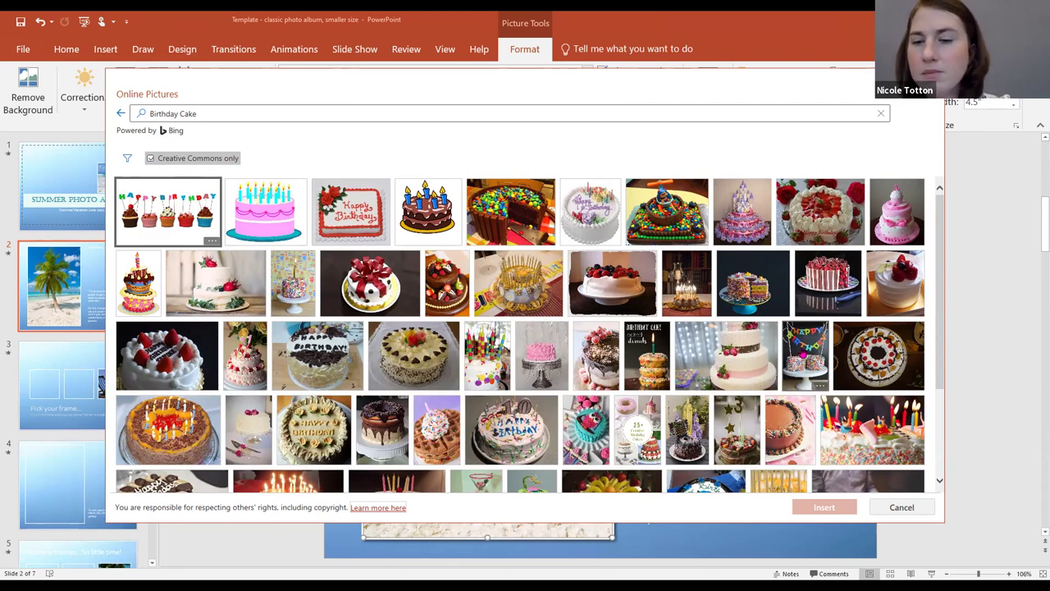
{"action": "left_click", "coordinate": [802, 354]}
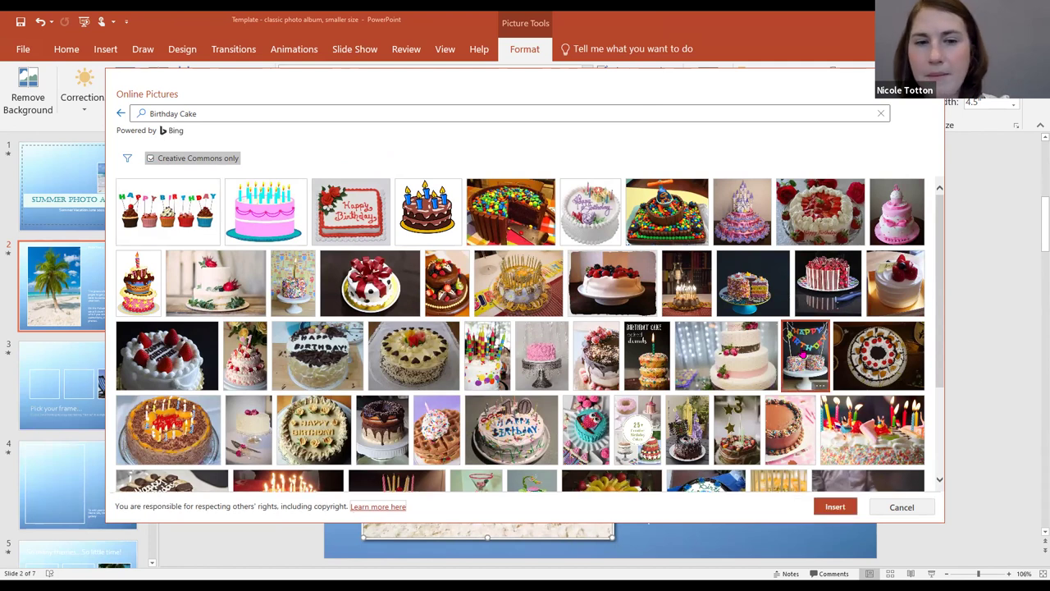
{"action": "key", "text": "Return"}
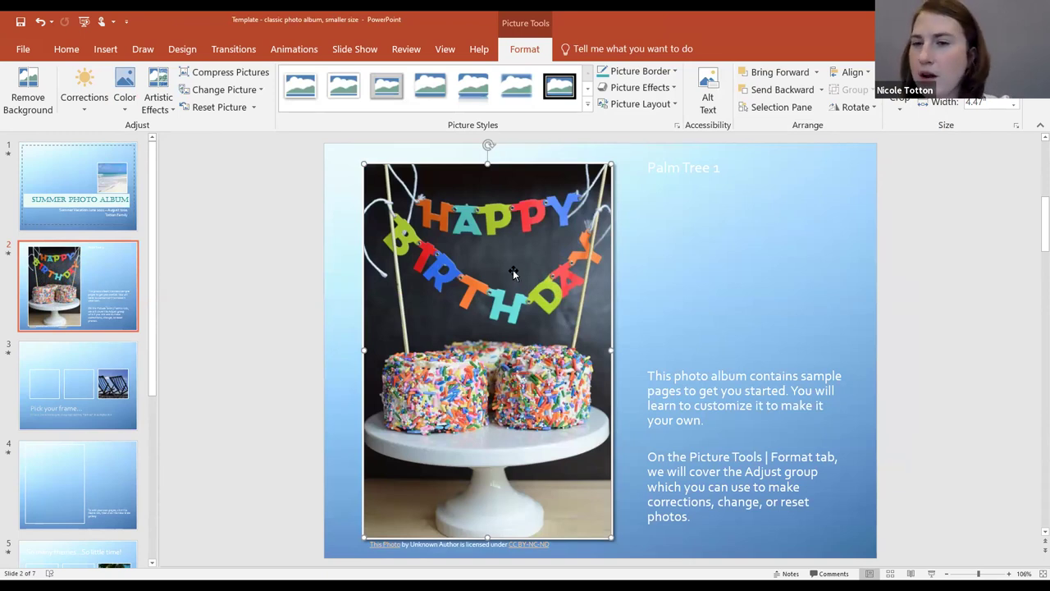
Step: Swap the birthday cake image for Beach Pics picture 2, the single palm tree
{"action": "left_click", "coordinate": [246, 90]}
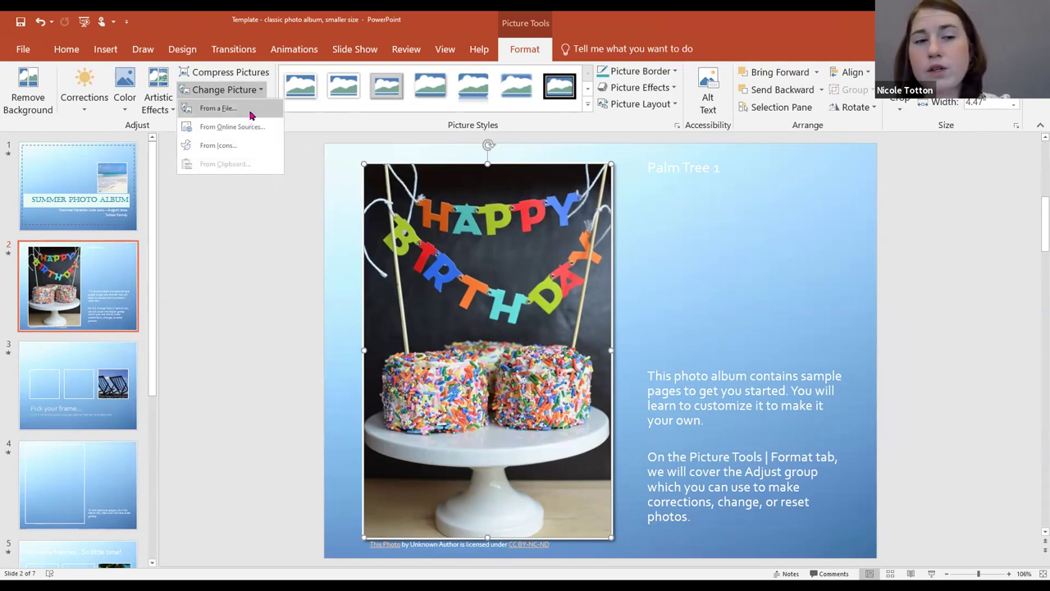
{"action": "left_click", "coordinate": [251, 113]}
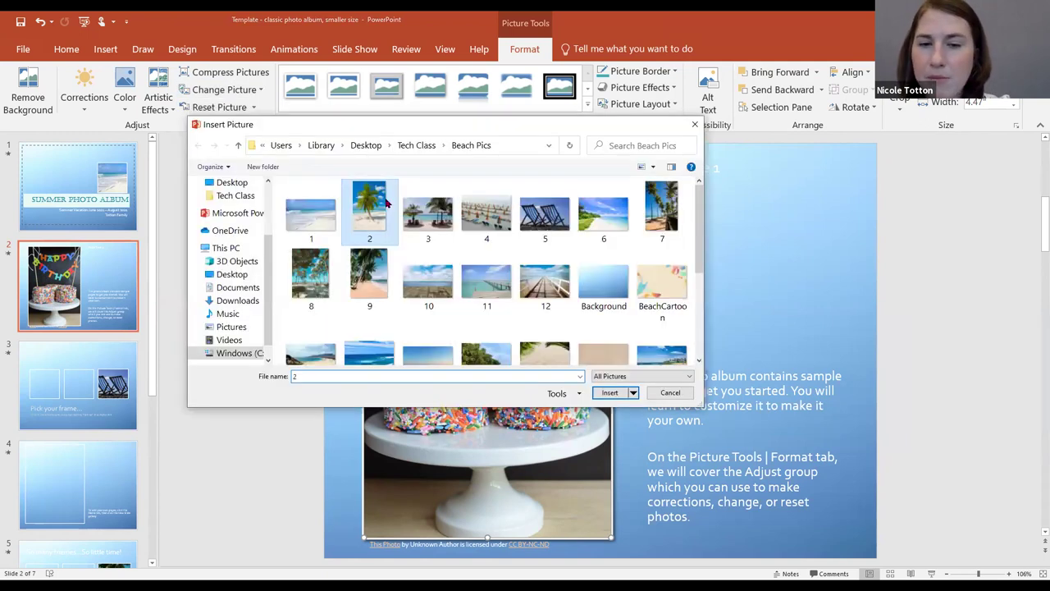
{"action": "double_click", "coordinate": [384, 201]}
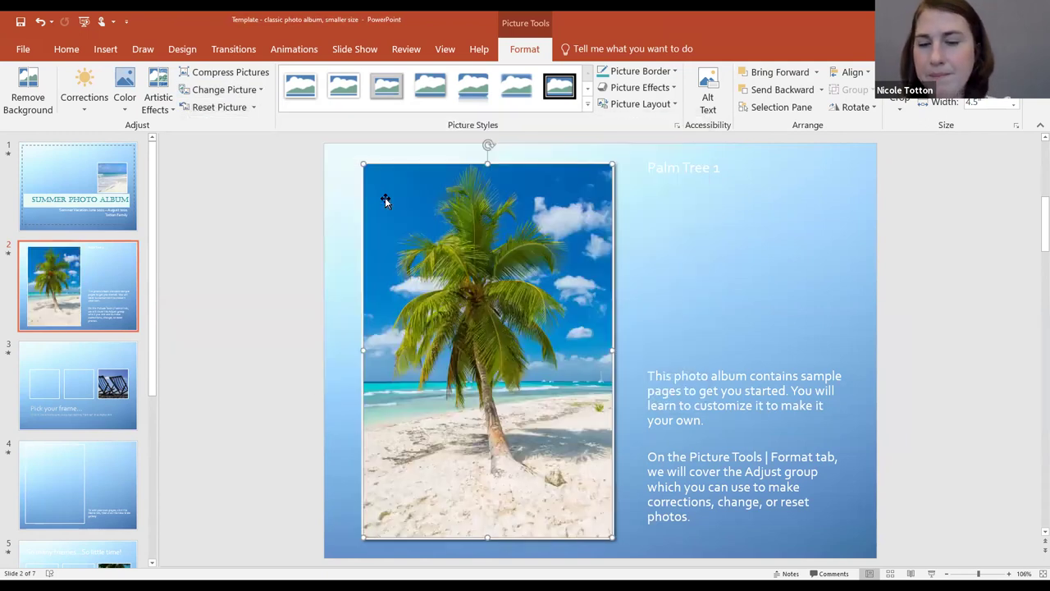
{"action": "left_click", "coordinate": [256, 92]}
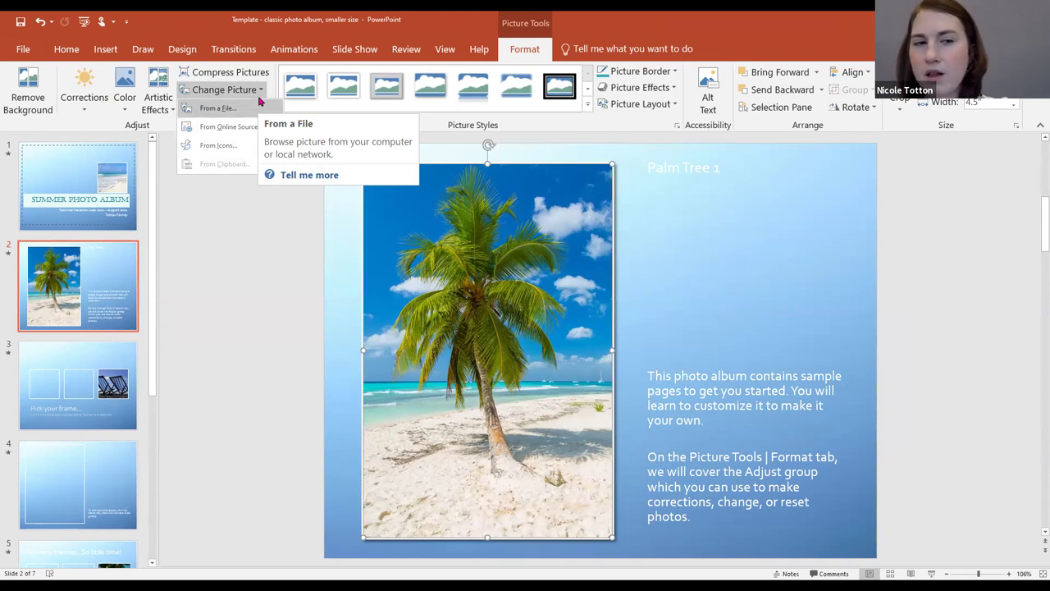
{"action": "left_click", "coordinate": [258, 90]}
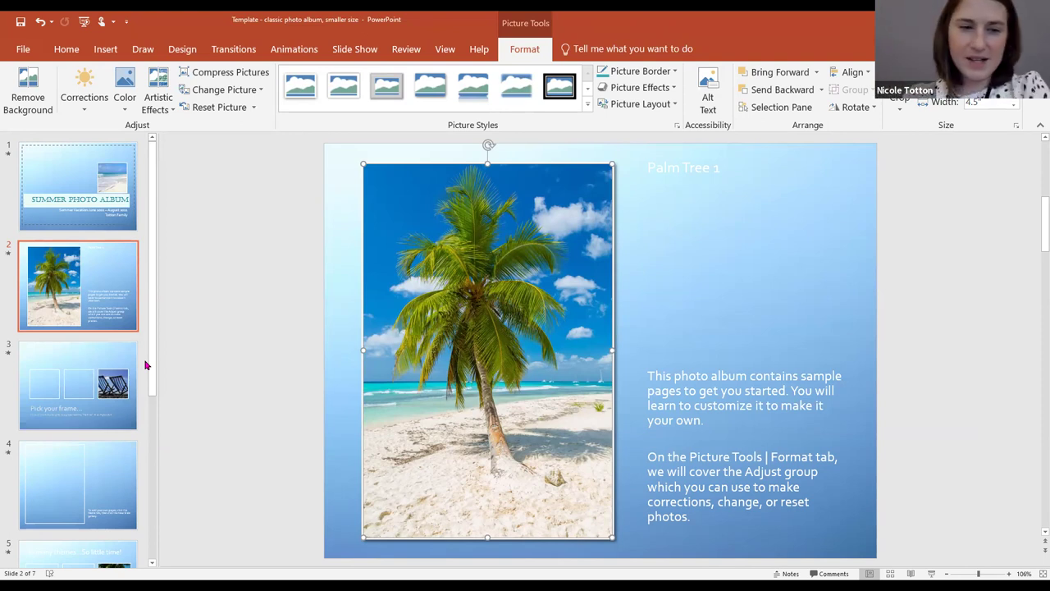
Step: On slide 3, fill the left and middle empty frames with Beach Pics pictures 3 and 4
{"action": "left_click", "coordinate": [91, 363]}
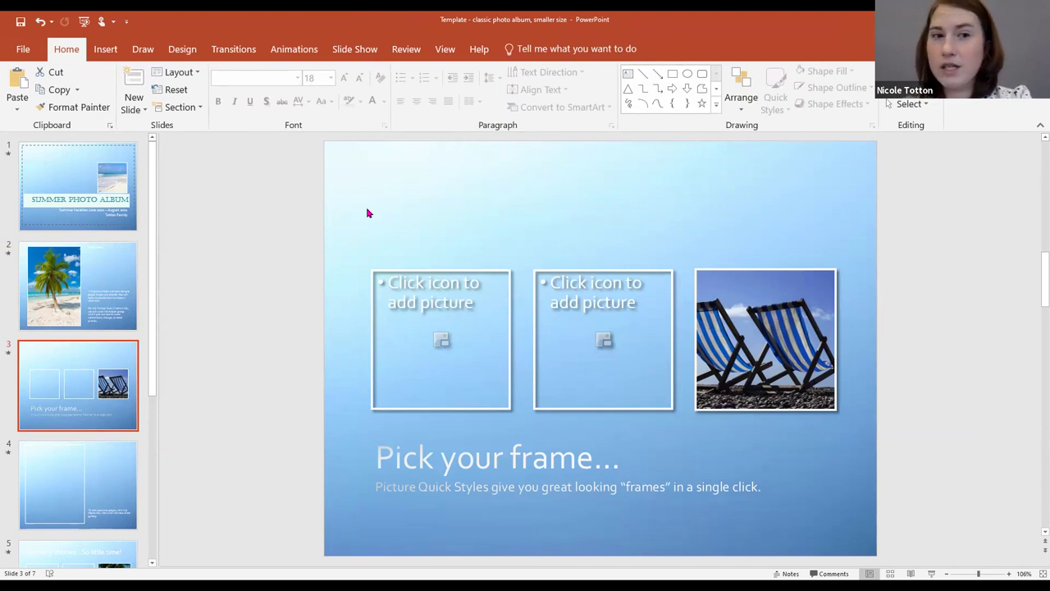
{"action": "left_click", "coordinate": [722, 307]}
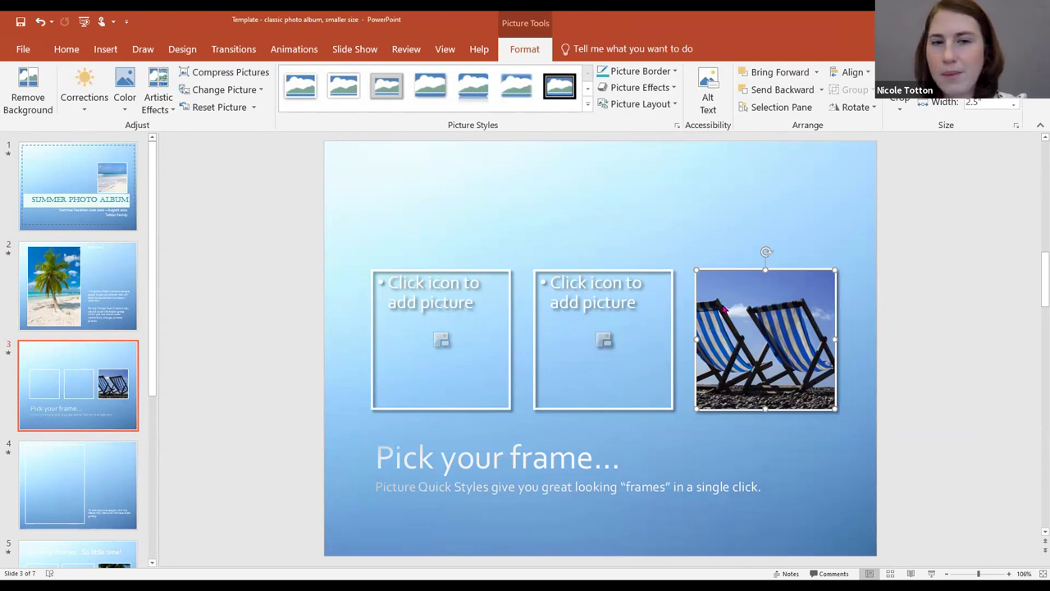
{"action": "left_click", "coordinate": [443, 337]}
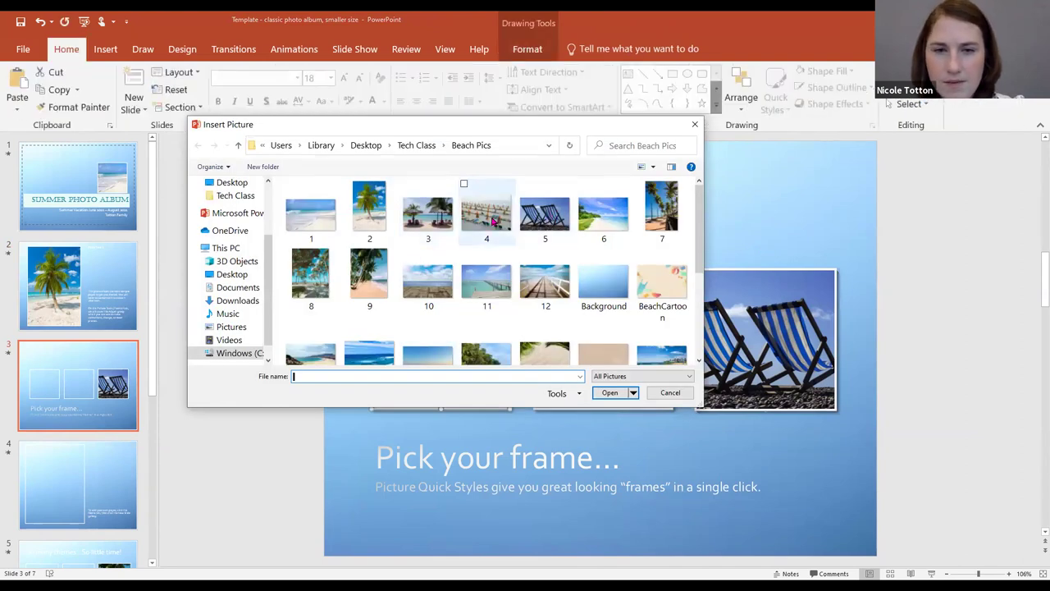
{"action": "left_click", "coordinate": [439, 215]}
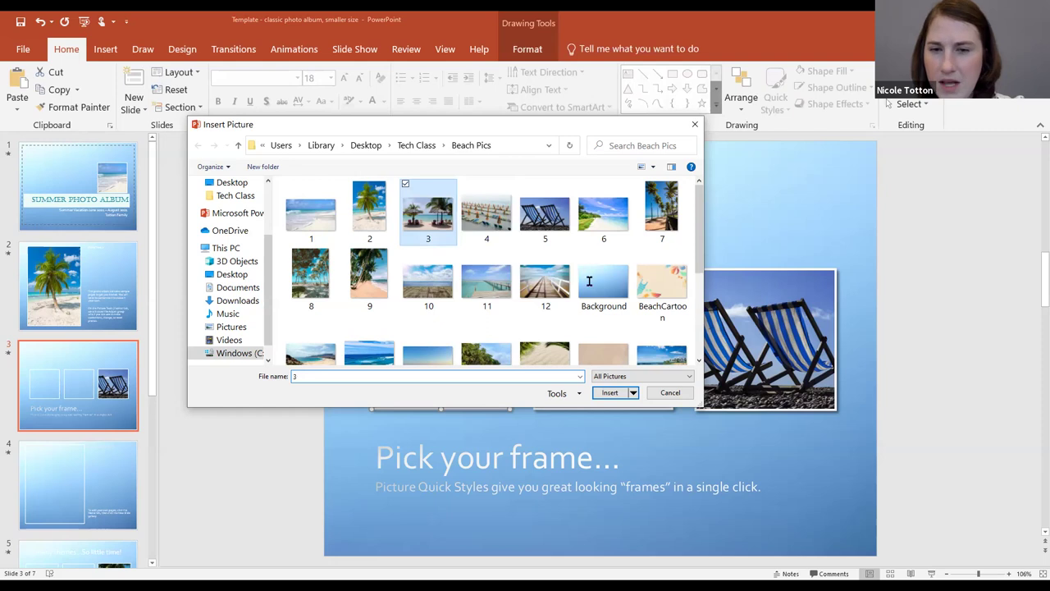
{"action": "key", "text": "Return"}
{"action": "left_click", "coordinate": [605, 335]}
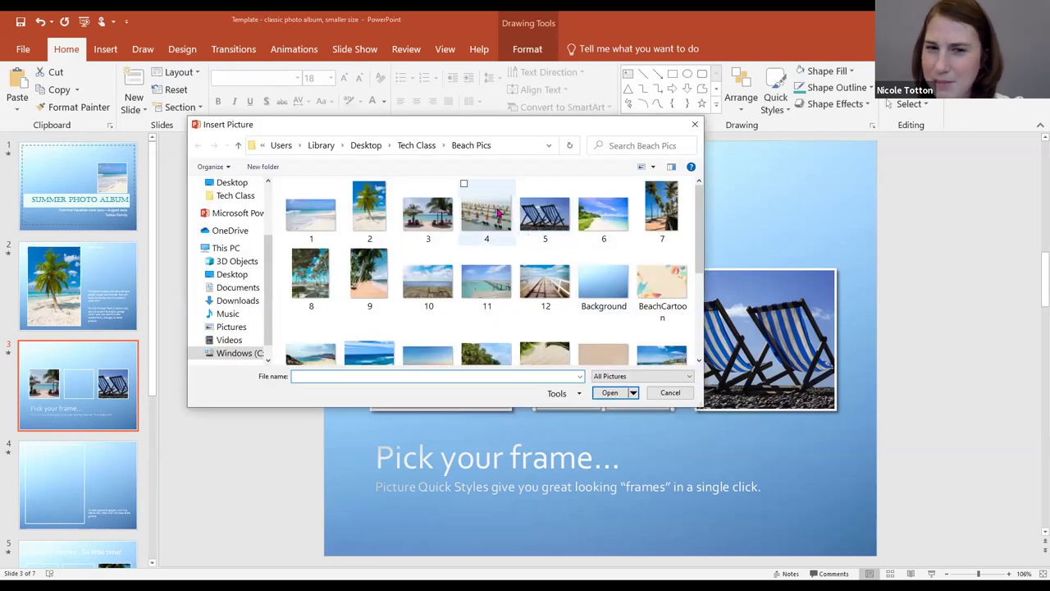
{"action": "key", "text": "Escape"}
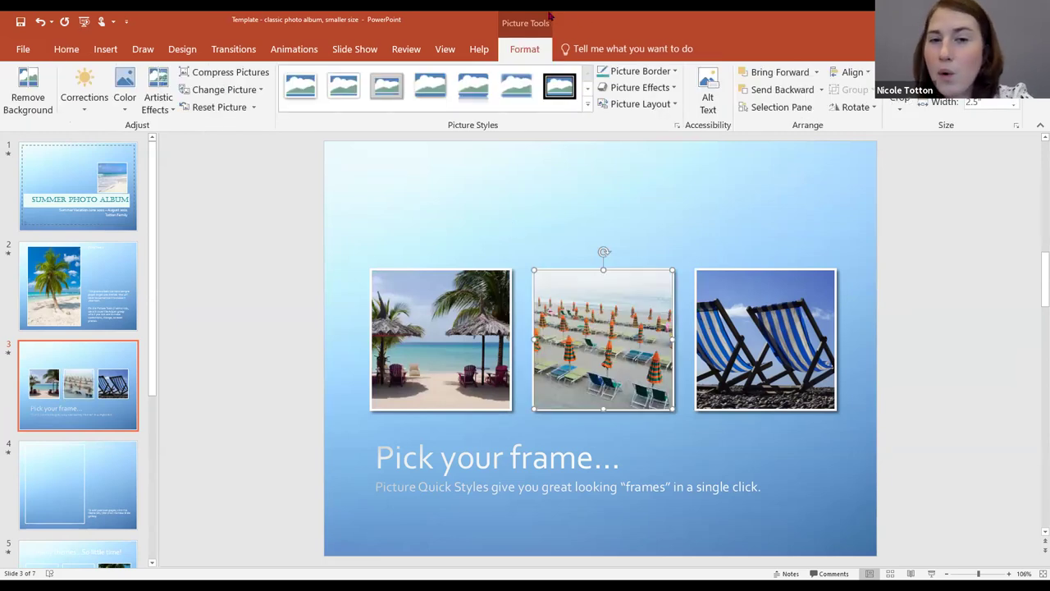
Step: Give the left slide 3 photo the Metal Frame style, then expand the full Picture Styles gallery
{"action": "left_click", "coordinate": [471, 304]}
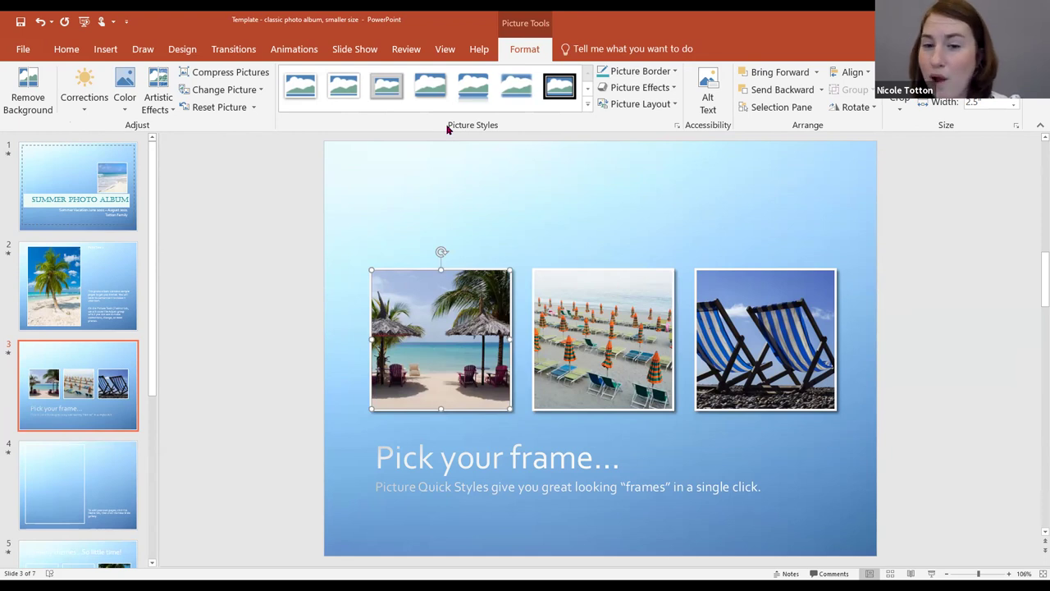
{"action": "left_click", "coordinate": [394, 96]}
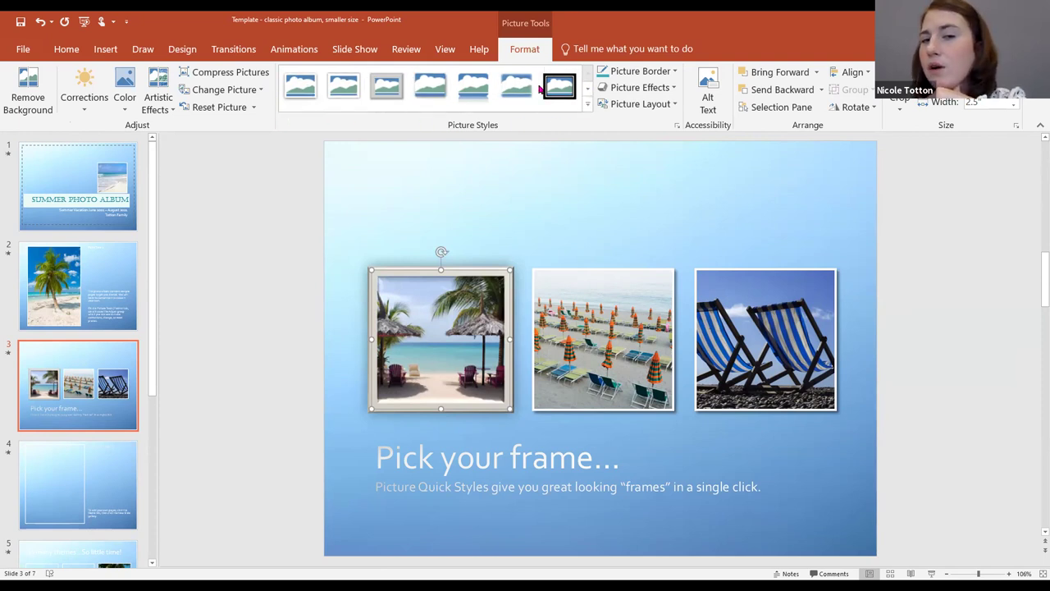
{"action": "left_click", "coordinate": [586, 92]}
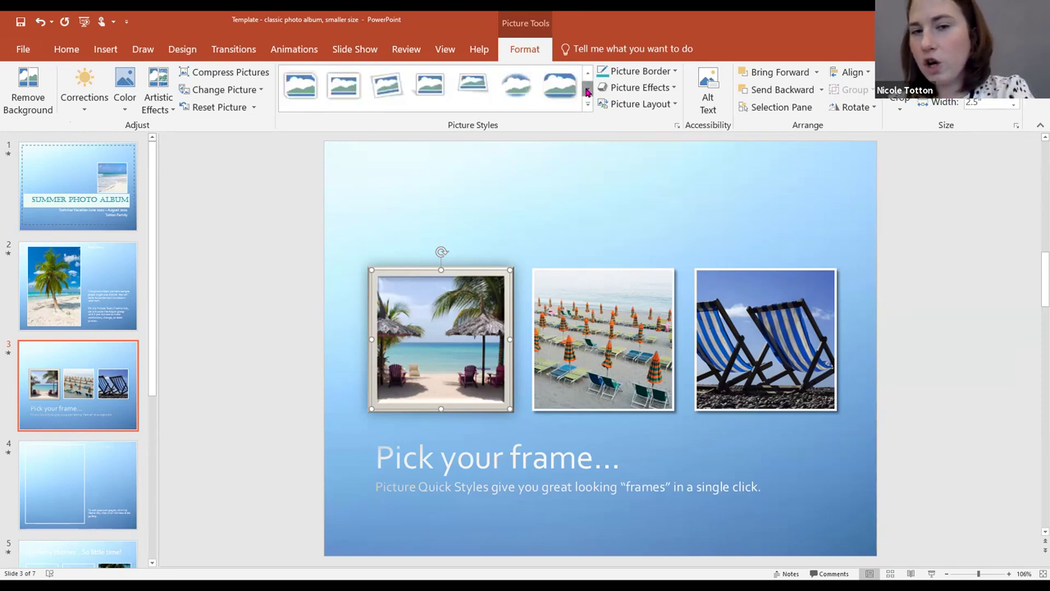
{"action": "left_click", "coordinate": [590, 74]}
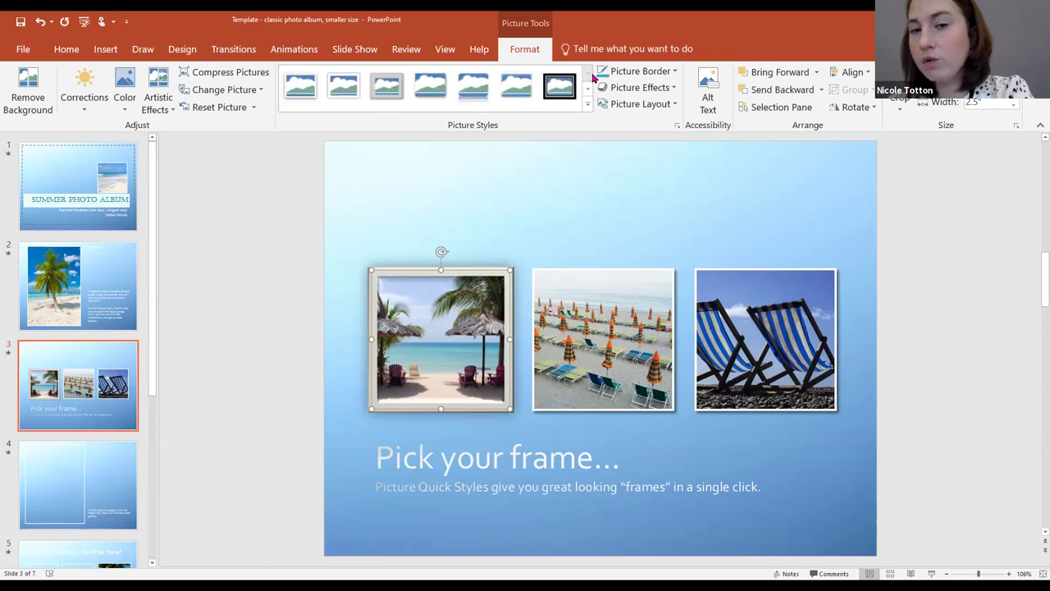
{"action": "left_click", "coordinate": [589, 91]}
{"action": "left_click", "coordinate": [590, 92]}
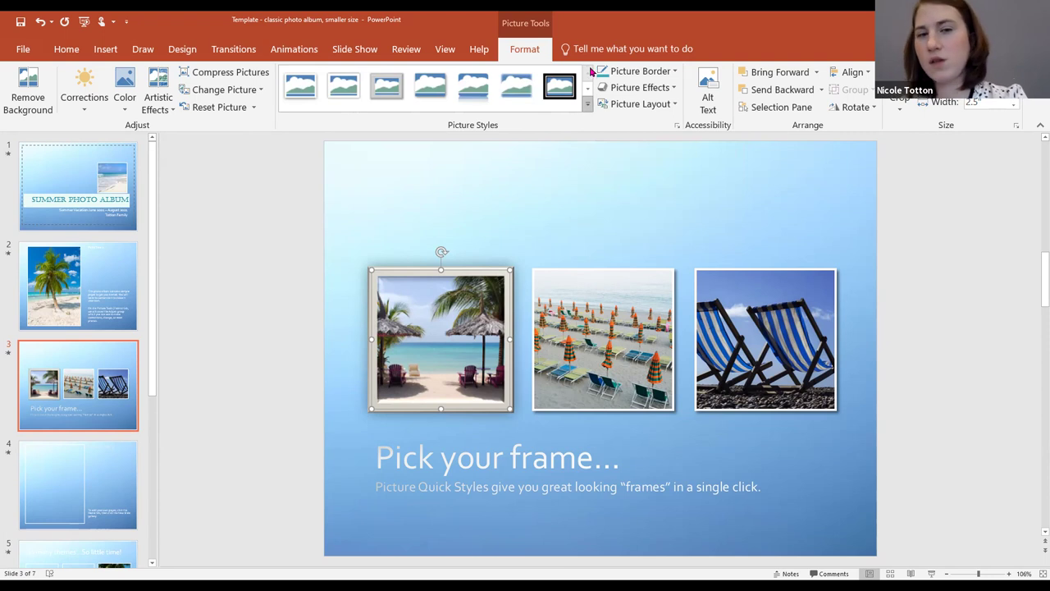
{"action": "left_click", "coordinate": [588, 105]}
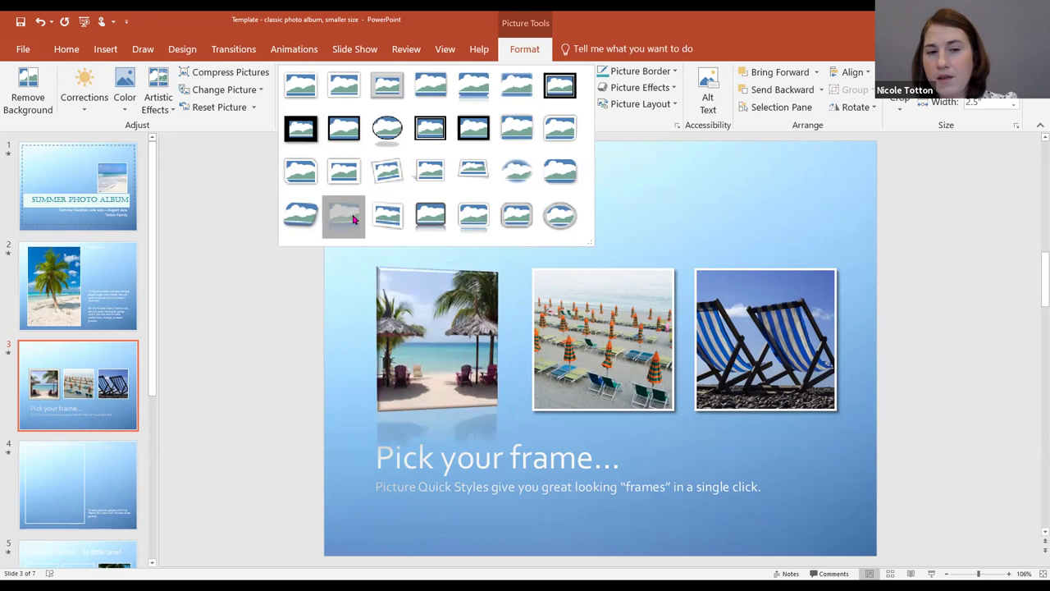
Step: Apply Reflected Perspective Right to the umbrella and deck-chair photos, then deselect them
{"action": "key", "text": "Escape"}
{"action": "left_click", "coordinate": [587, 105]}
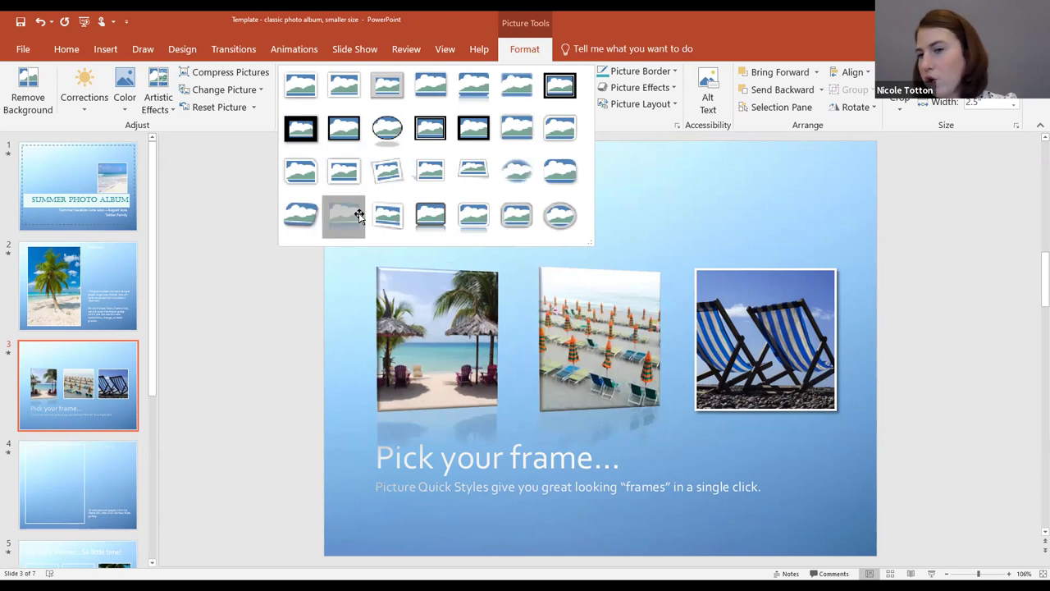
{"action": "left_click", "coordinate": [359, 218]}
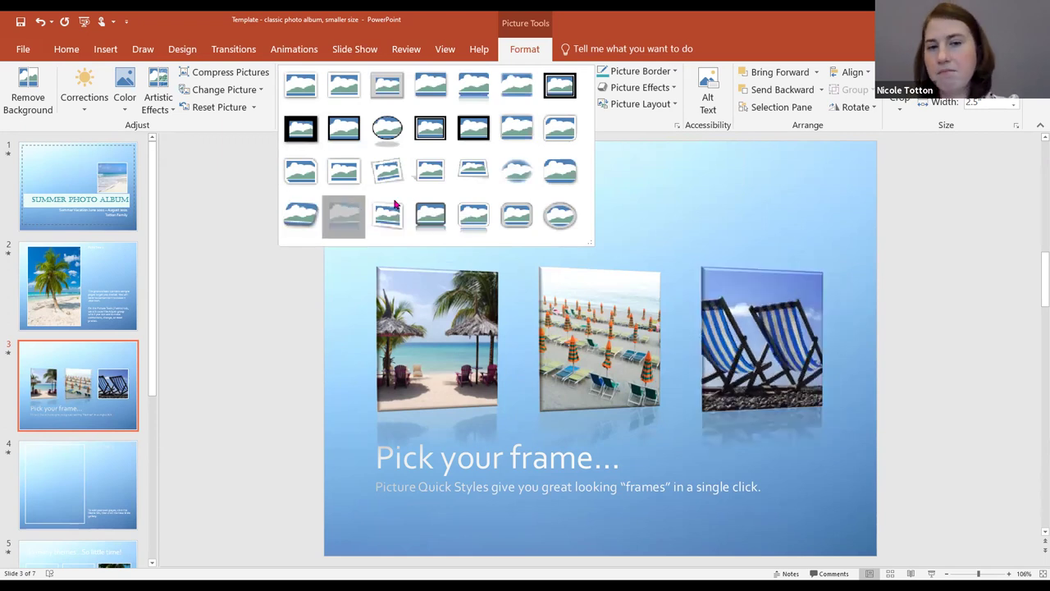
{"action": "left_click", "coordinate": [352, 207]}
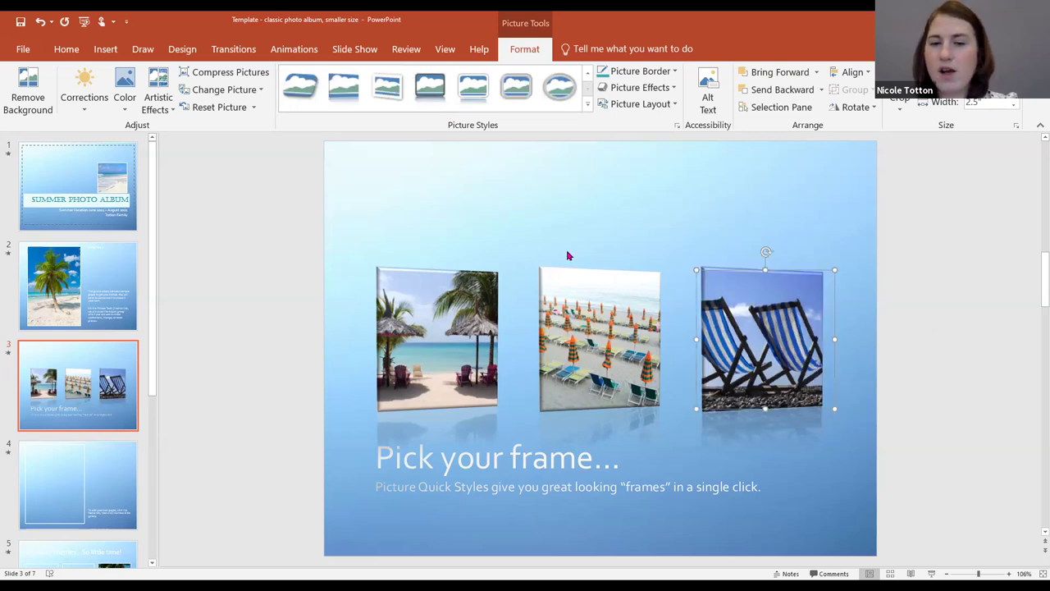
{"action": "left_click", "coordinate": [765, 463]}
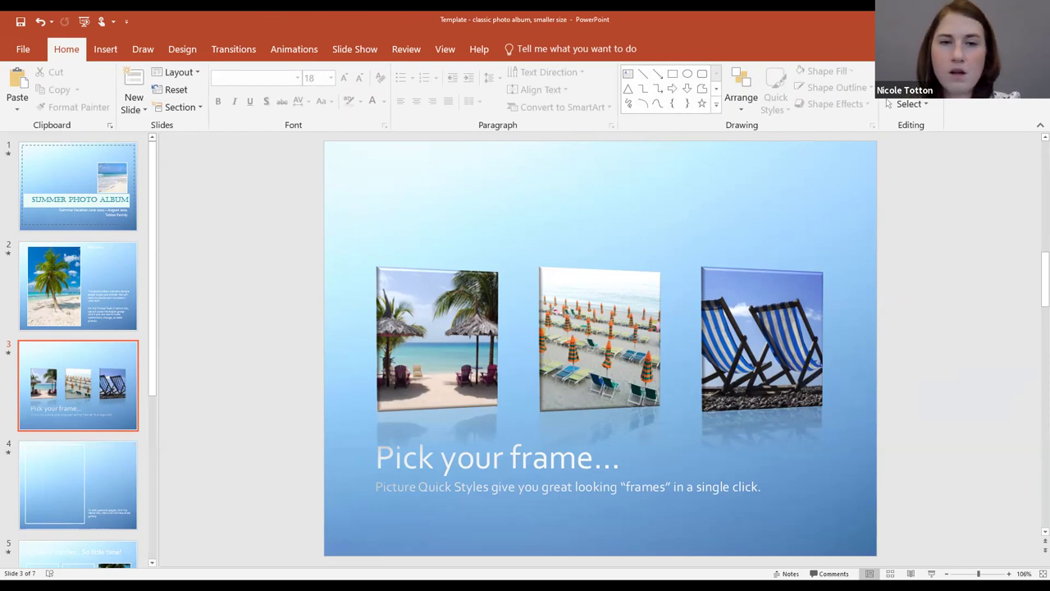
Step: Give the left thatched-umbrella photo a green Glow picture effect
{"action": "left_click", "coordinate": [472, 345]}
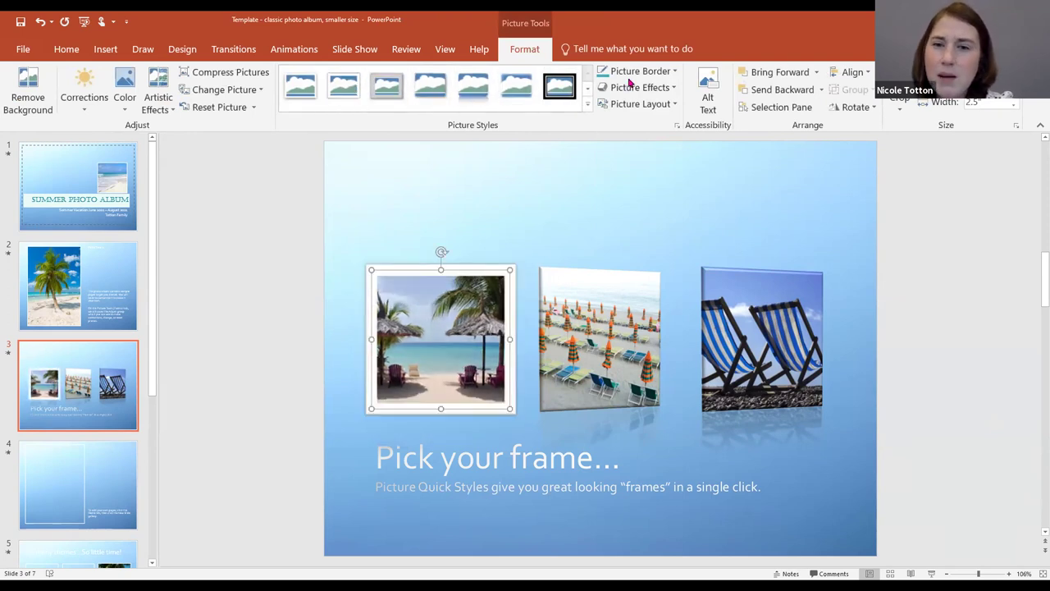
{"action": "left_click", "coordinate": [674, 74]}
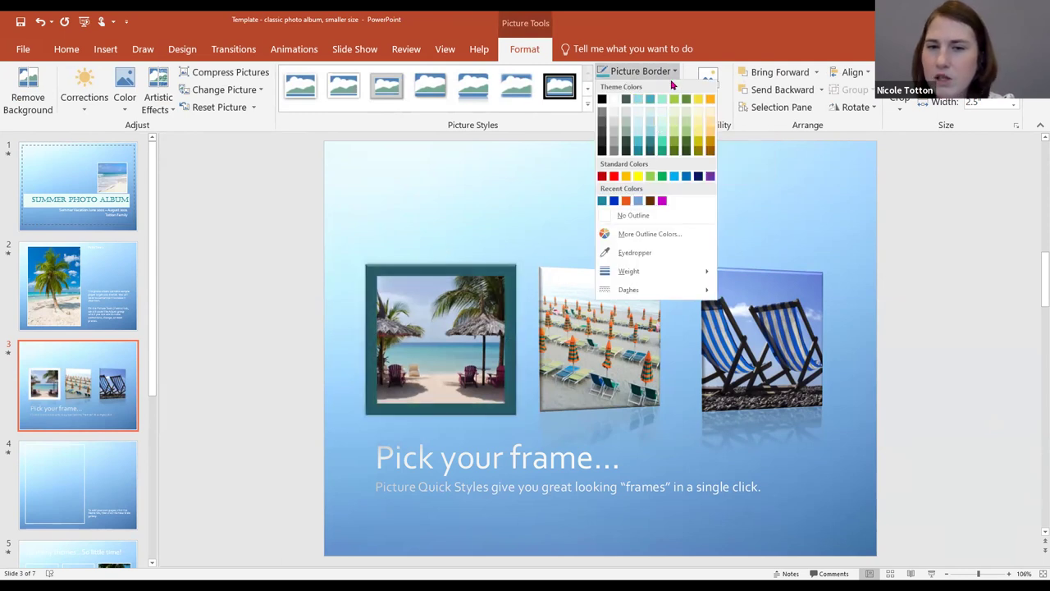
{"action": "left_click", "coordinate": [673, 75]}
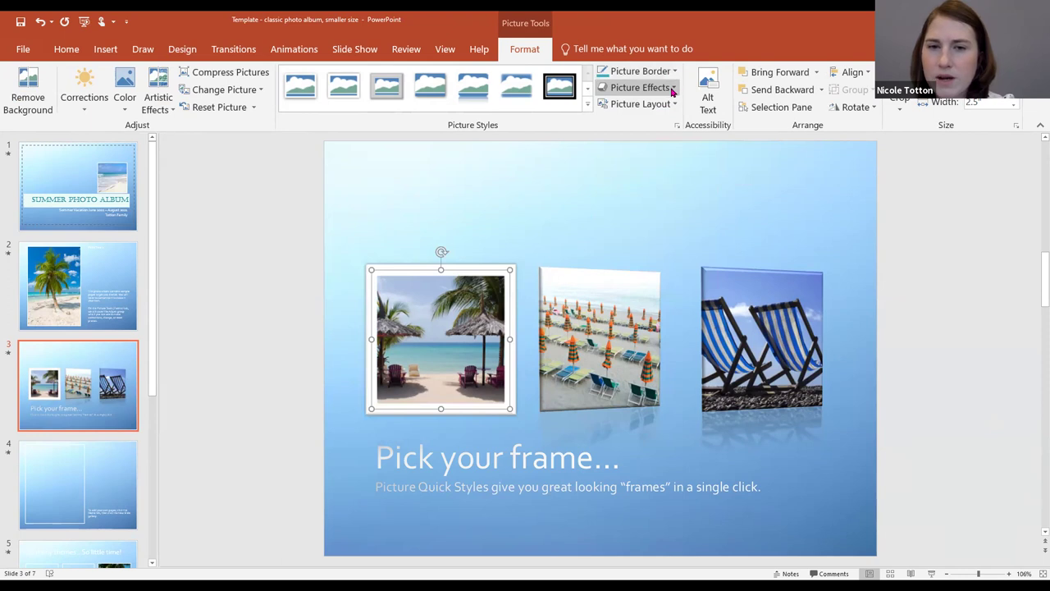
{"action": "left_click", "coordinate": [674, 88]}
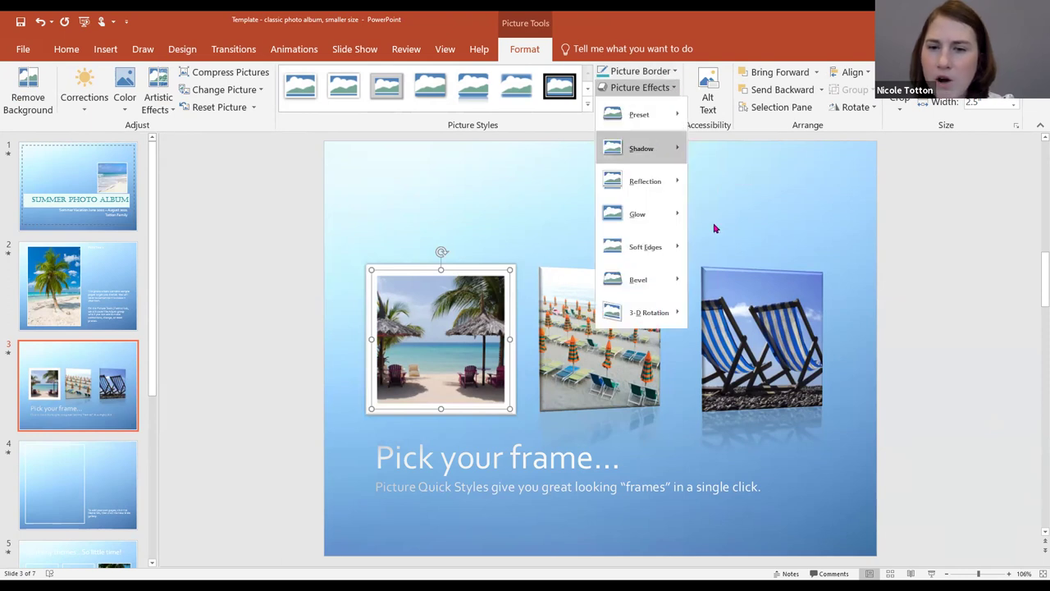
{"action": "mouse_move", "coordinate": [656, 147]}
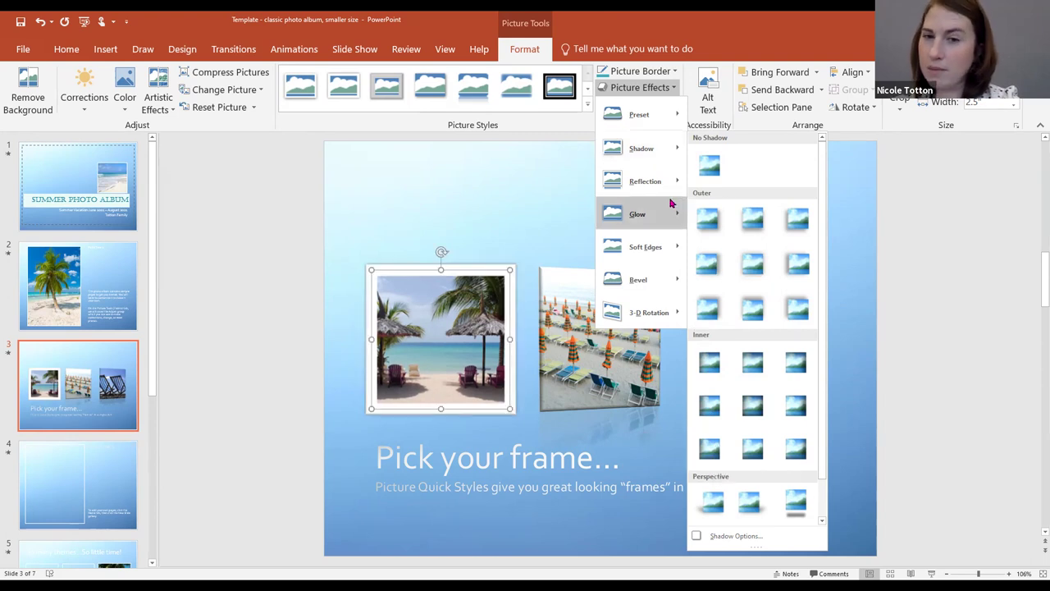
{"action": "mouse_move", "coordinate": [664, 211]}
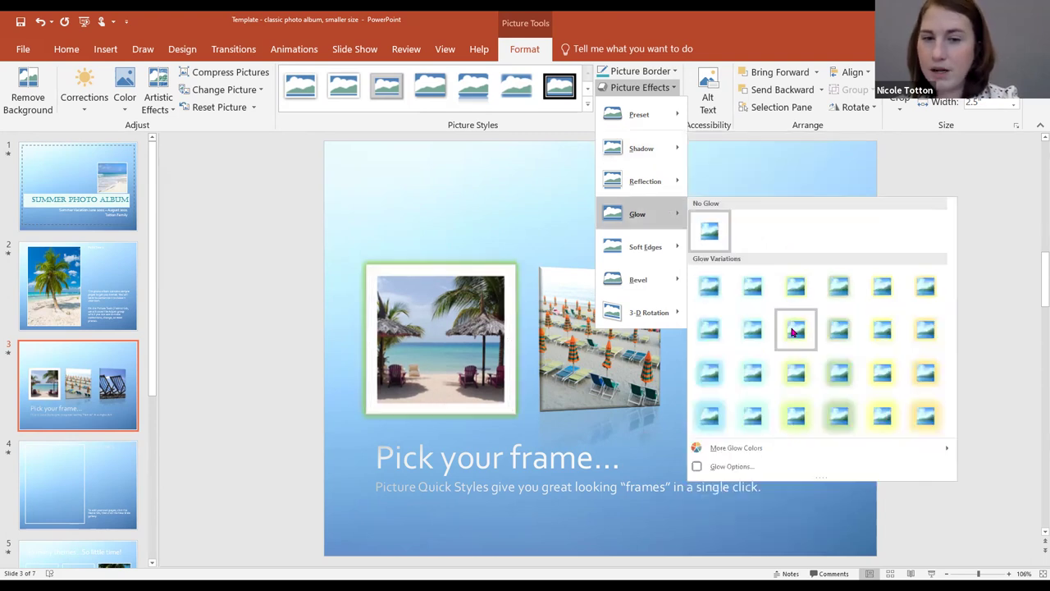
{"action": "left_click", "coordinate": [791, 328]}
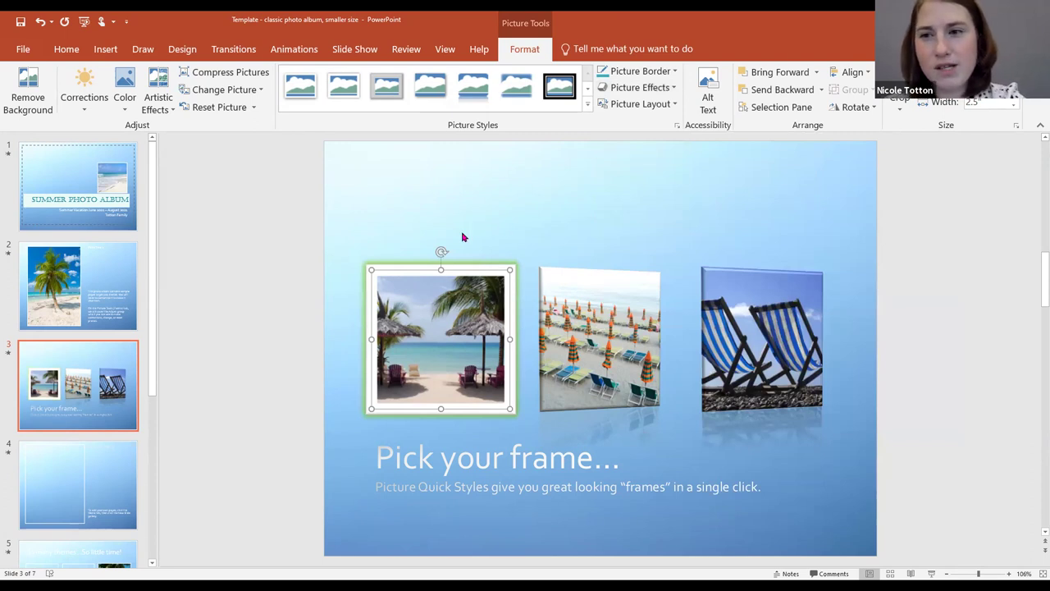
{"action": "left_click", "coordinate": [530, 239]}
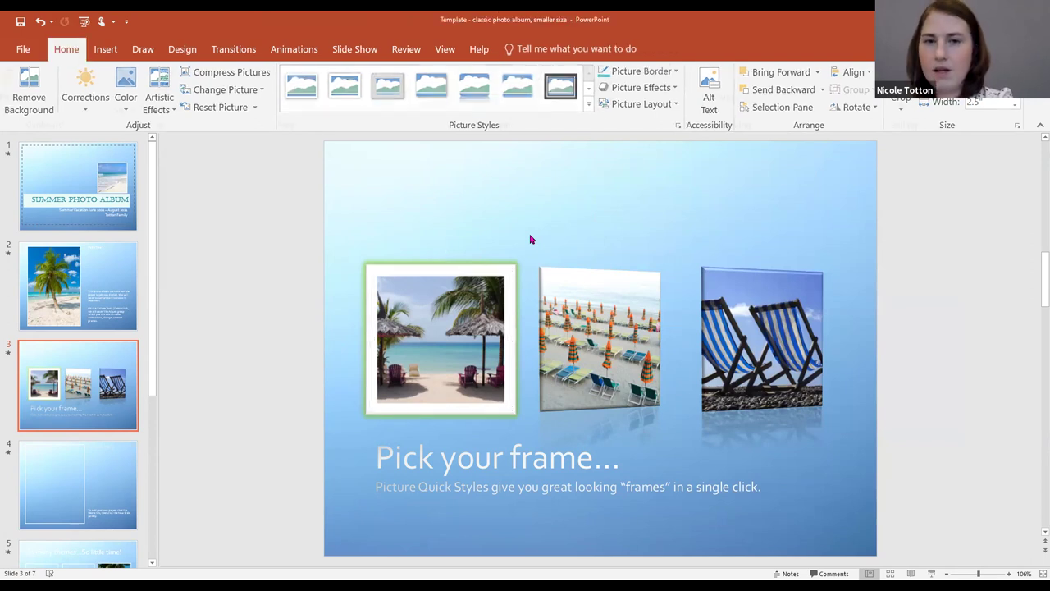
{"action": "double_click", "coordinate": [464, 338]}
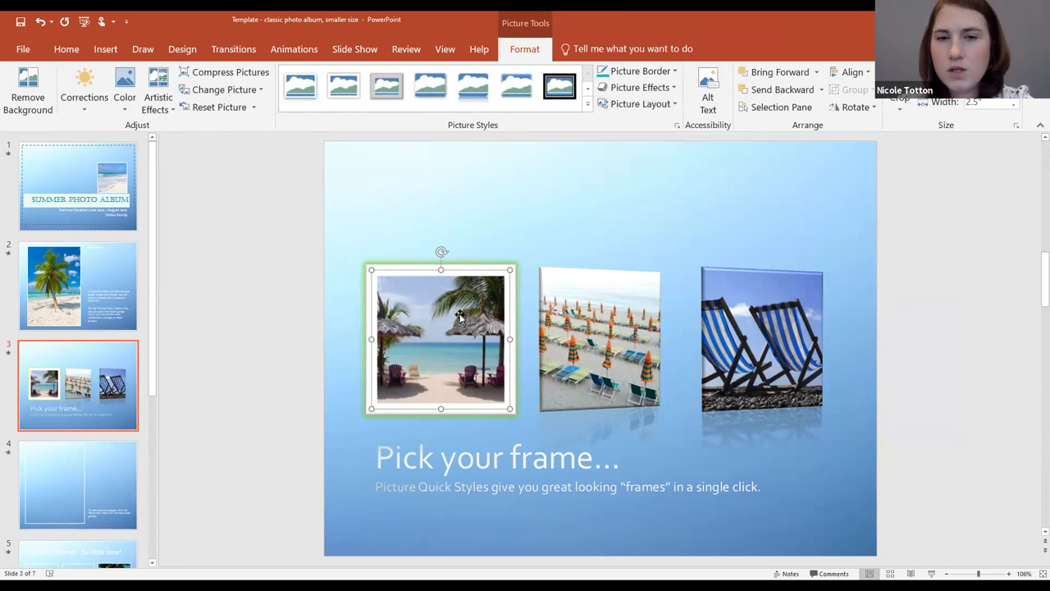
Step: Drag the middle umbrella-rows photo slightly left toward the thatched-umbrella photo
{"action": "left_click", "coordinate": [603, 320]}
{"action": "left_click_drag", "start_coordinate": [563, 330], "coordinate": [603, 324]}
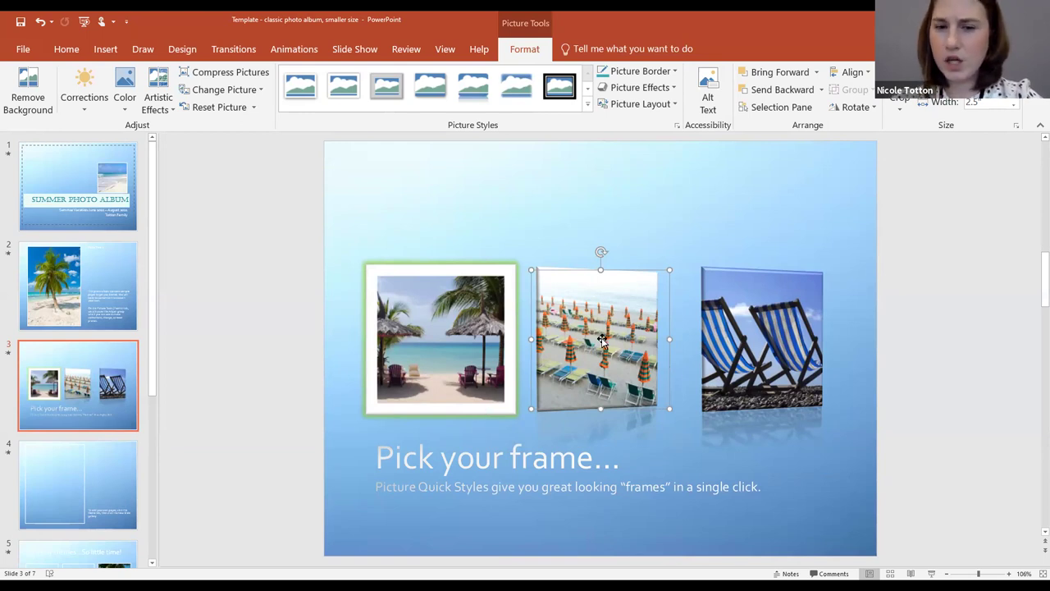
{"action": "mouse_move", "coordinate": [617, 316]}
{"action": "left_mouse_down"}
{"action": "mouse_move", "coordinate": [509, 320]}
{"action": "mouse_move", "coordinate": [625, 318]}
{"action": "left_mouse_up"}
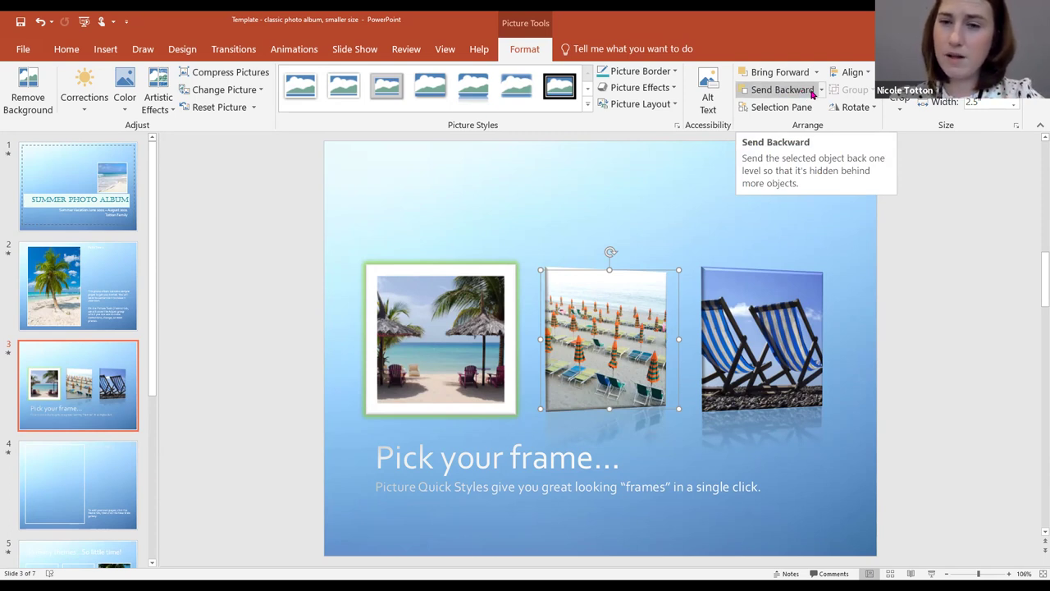
Step: Send the umbrella photo to back and nudge it behind the first photo
{"action": "left_click", "coordinate": [820, 90]}
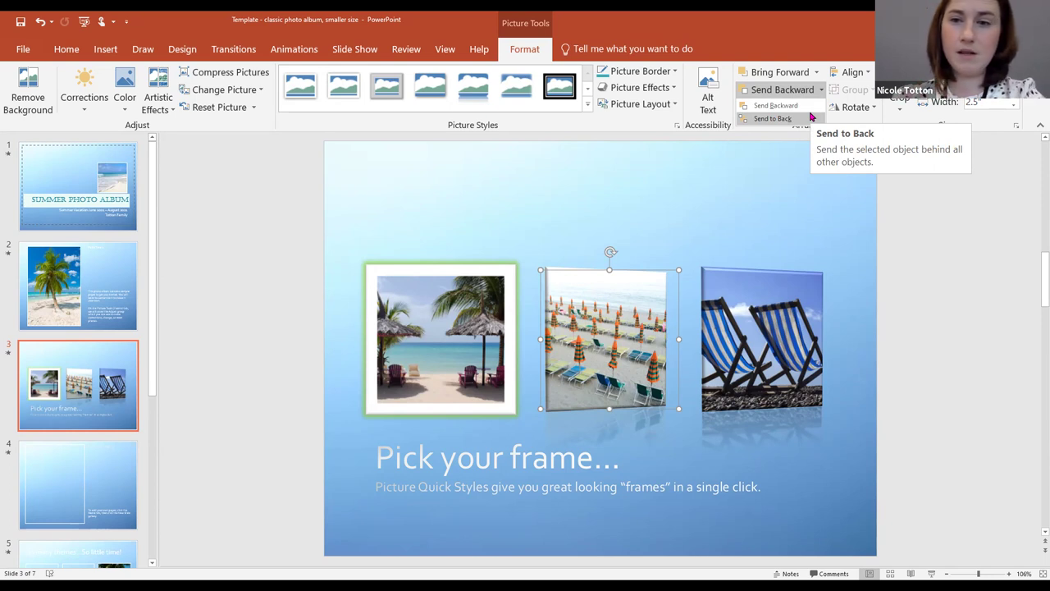
{"action": "left_click", "coordinate": [775, 119]}
{"action": "mouse_move", "coordinate": [649, 298]}
{"action": "left_mouse_down"}
{"action": "mouse_move", "coordinate": [536, 290]}
{"action": "mouse_move", "coordinate": [651, 304]}
{"action": "left_mouse_up"}
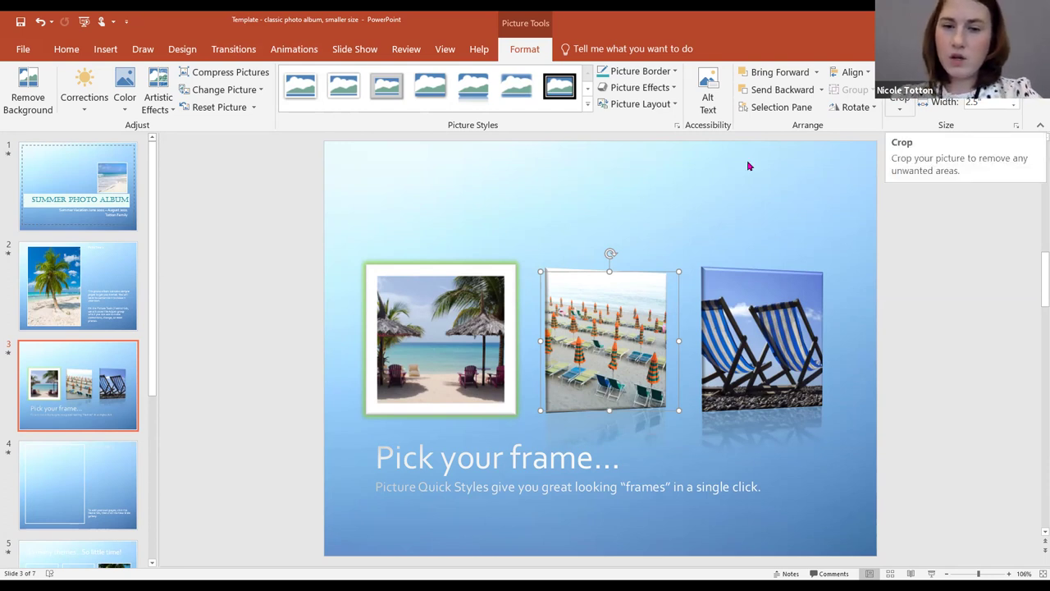
Step: Crop the palm-beach photo from both sides to a narrow 1.5-inch-wide portrait of one hut
{"action": "key", "text": "shift+Tab"}
{"action": "left_click", "coordinate": [899, 98]}
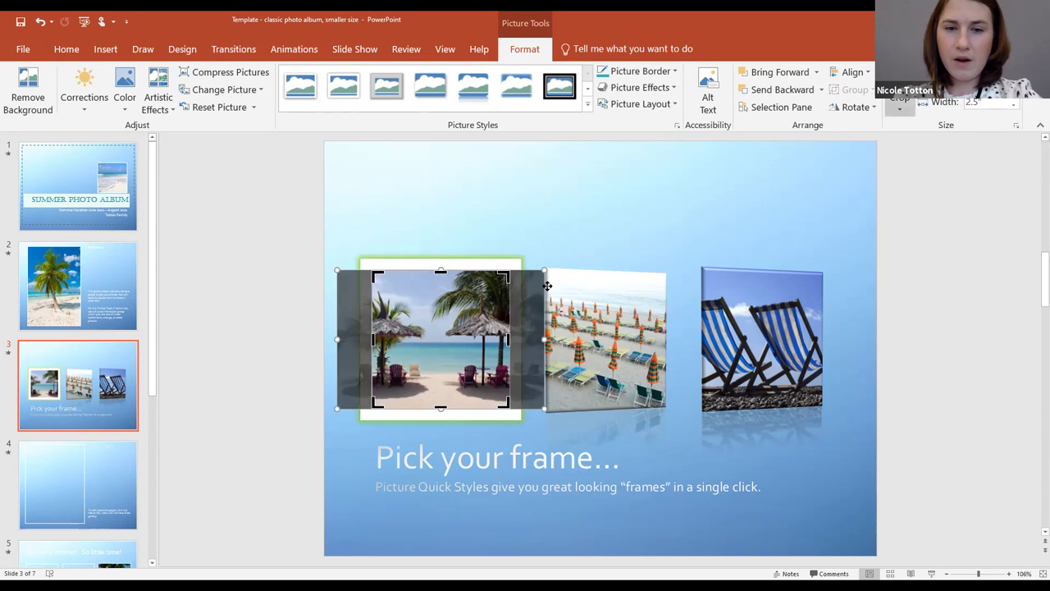
{"action": "left_click_drag", "start_coordinate": [507, 276], "coordinate": [497, 281]}
{"action": "left_click", "coordinate": [894, 101]}
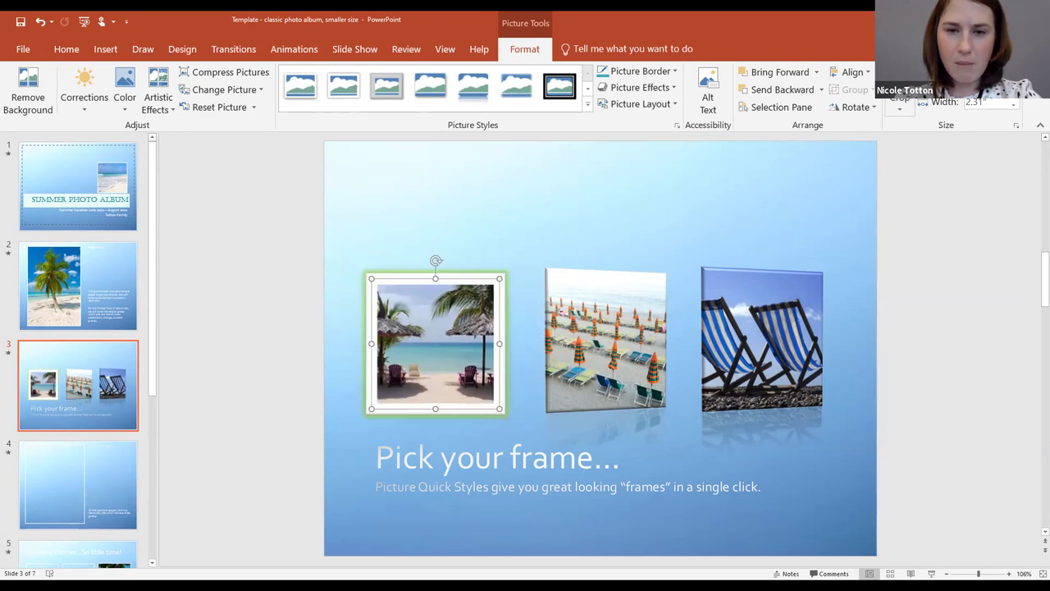
{"action": "left_click", "coordinate": [894, 102]}
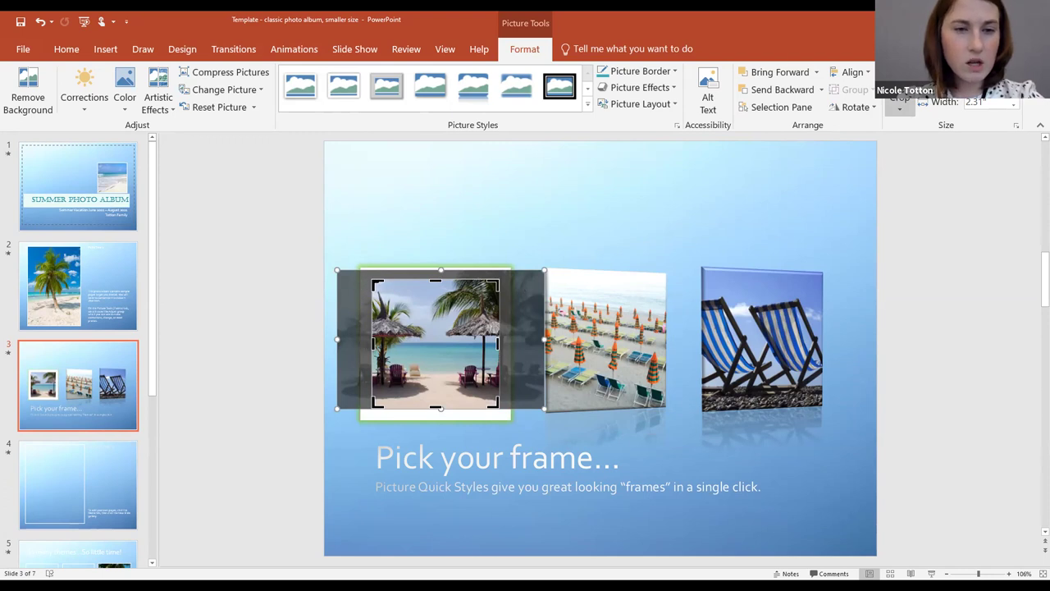
{"action": "left_click_drag", "start_coordinate": [374, 282], "coordinate": [416, 298]}
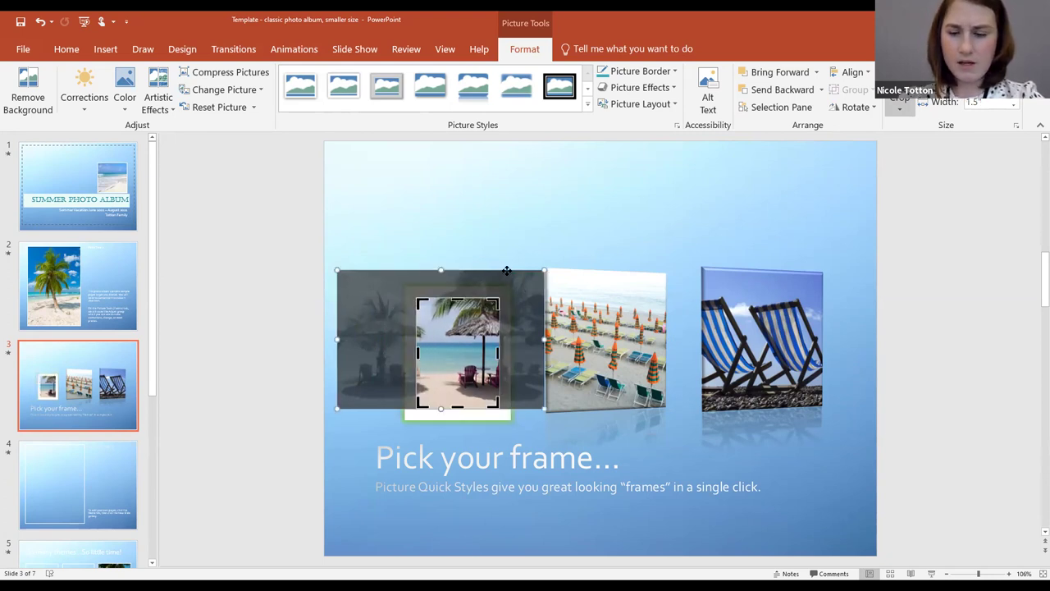
{"action": "left_click", "coordinate": [707, 251]}
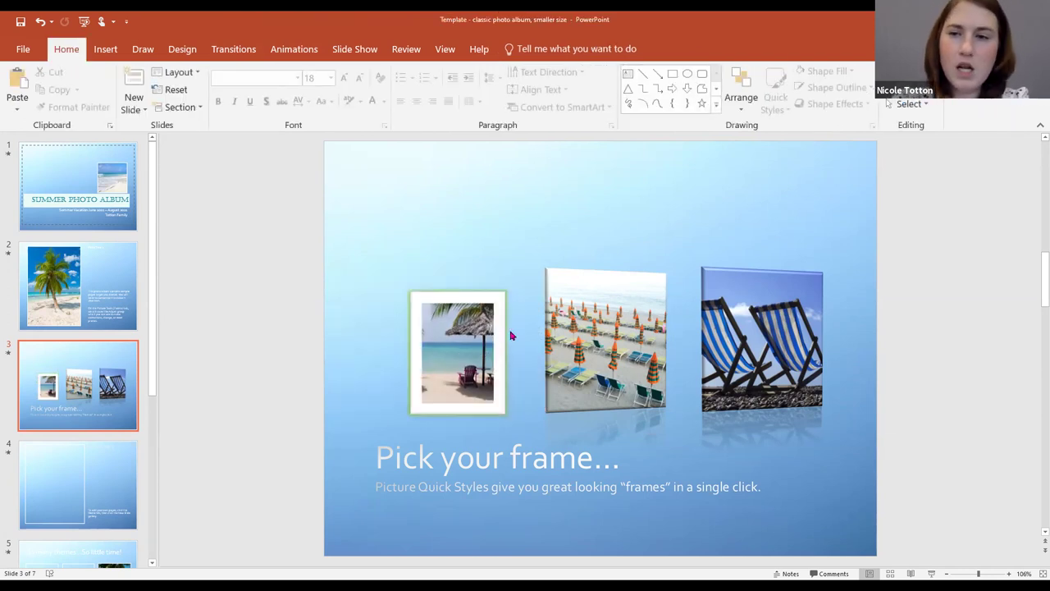
{"action": "left_click", "coordinate": [466, 345]}
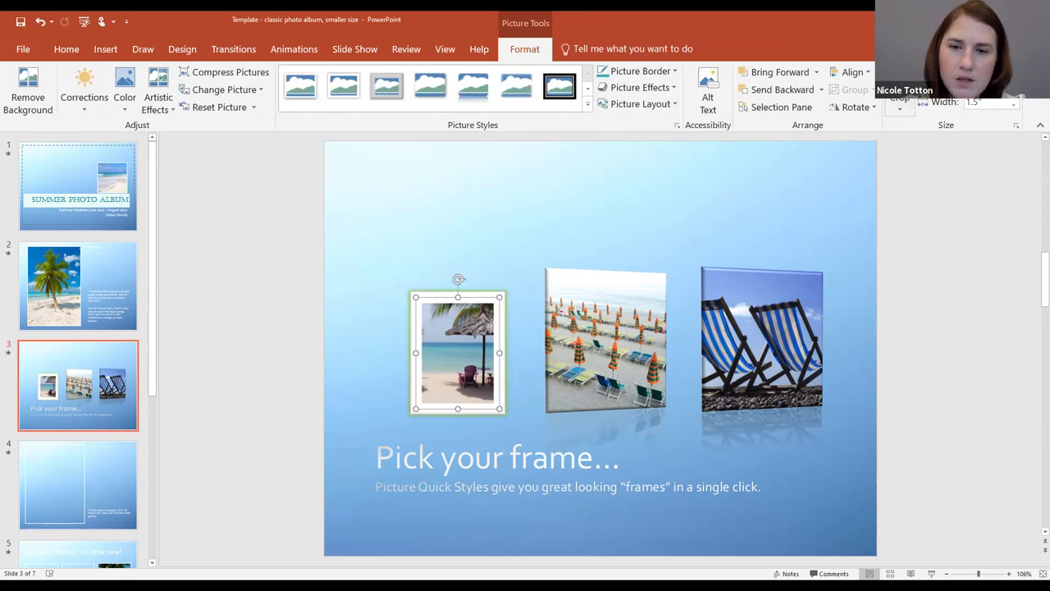
Step: Look over the Crop to Shape and Aspect Ratio options, then dismiss them leaving the crop unchanged
{"action": "left_click", "coordinate": [899, 100]}
{"action": "left_click", "coordinate": [898, 106]}
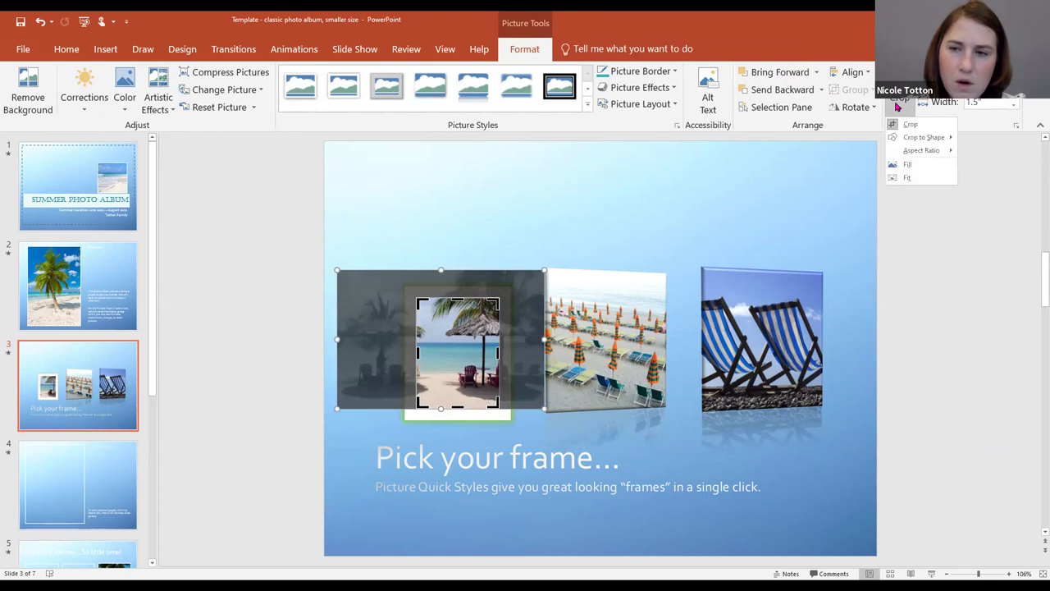
{"action": "mouse_move", "coordinate": [920, 138]}
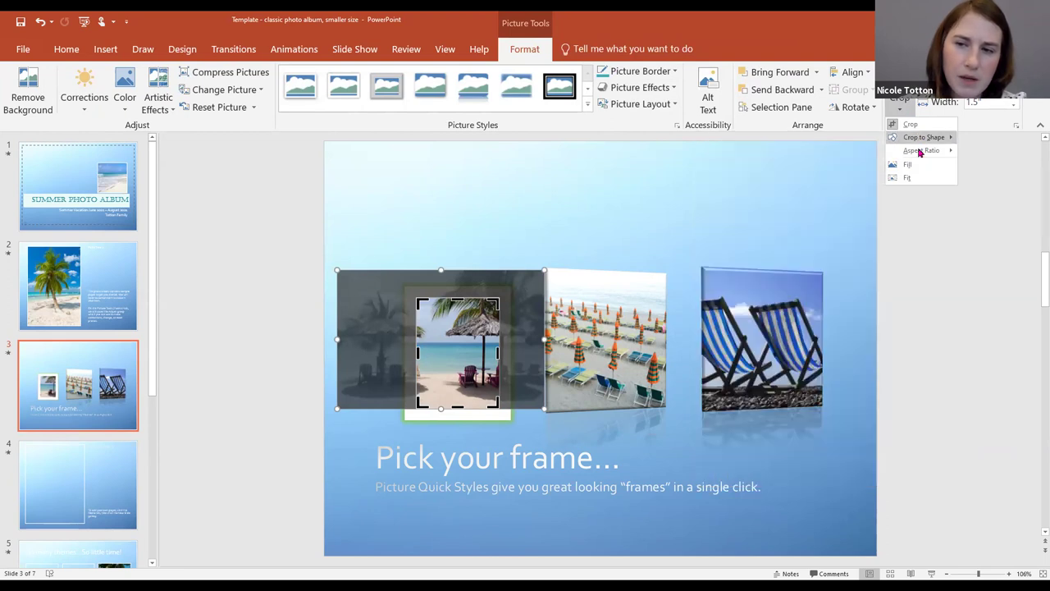
{"action": "mouse_move", "coordinate": [925, 145]}
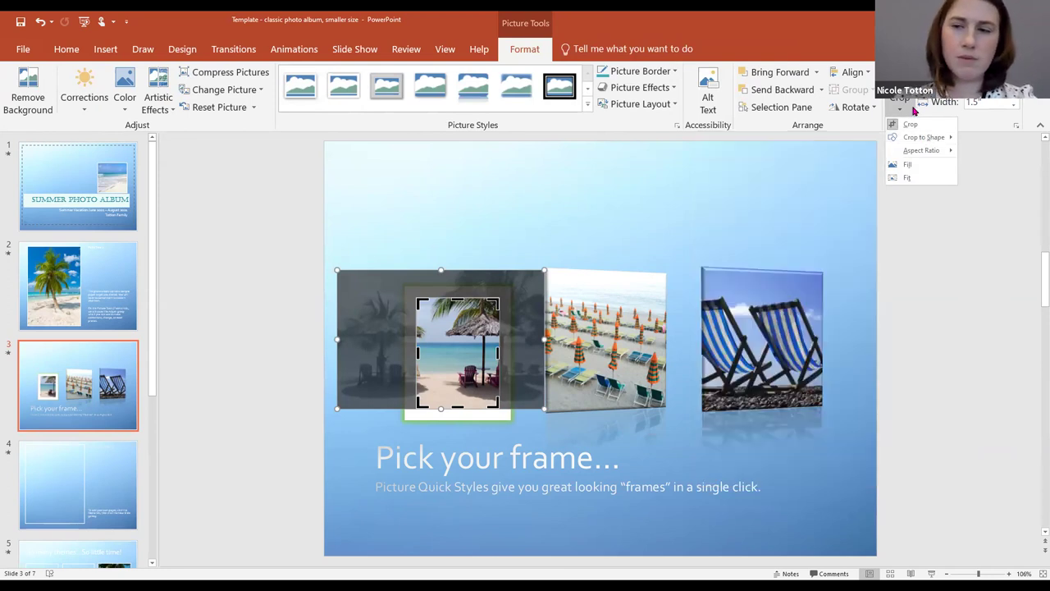
{"action": "key", "text": "Escape"}
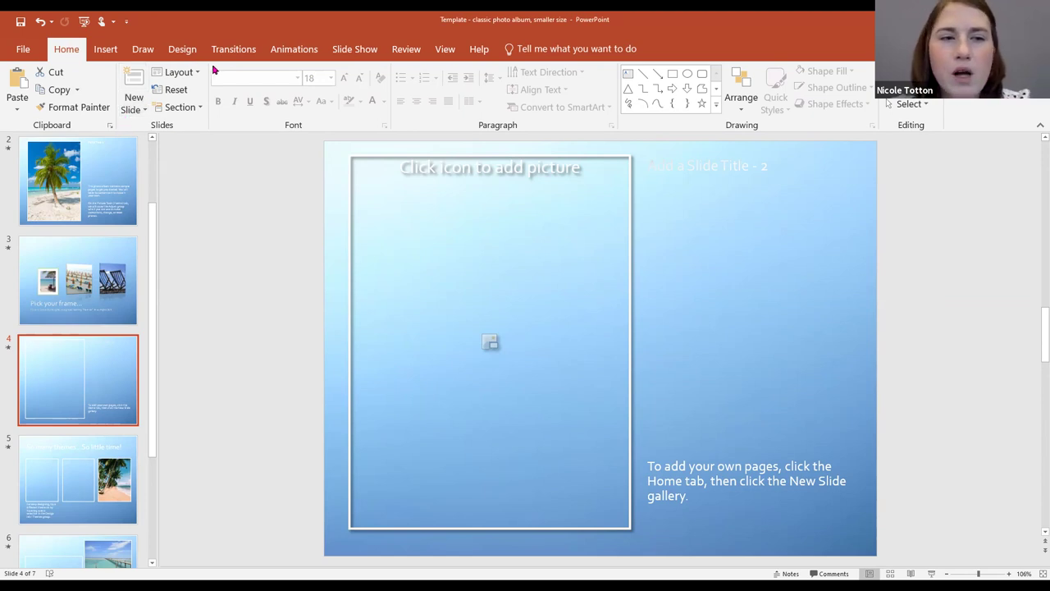
Step: Add a new slide with the 4-Up Portrait with Captions layout
{"action": "left_click", "coordinate": [145, 108]}
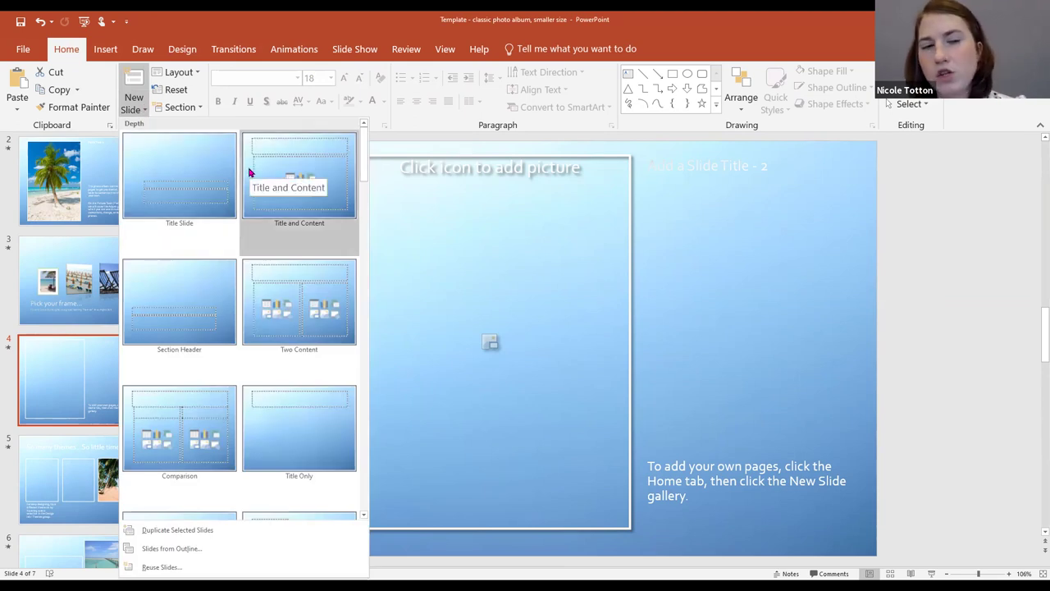
{"action": "scroll", "coordinate": [250, 171], "scroll_direction": "down", "scroll_amount": 3}
{"action": "scroll", "coordinate": [247, 169], "scroll_direction": "up", "scroll_amount": 3}
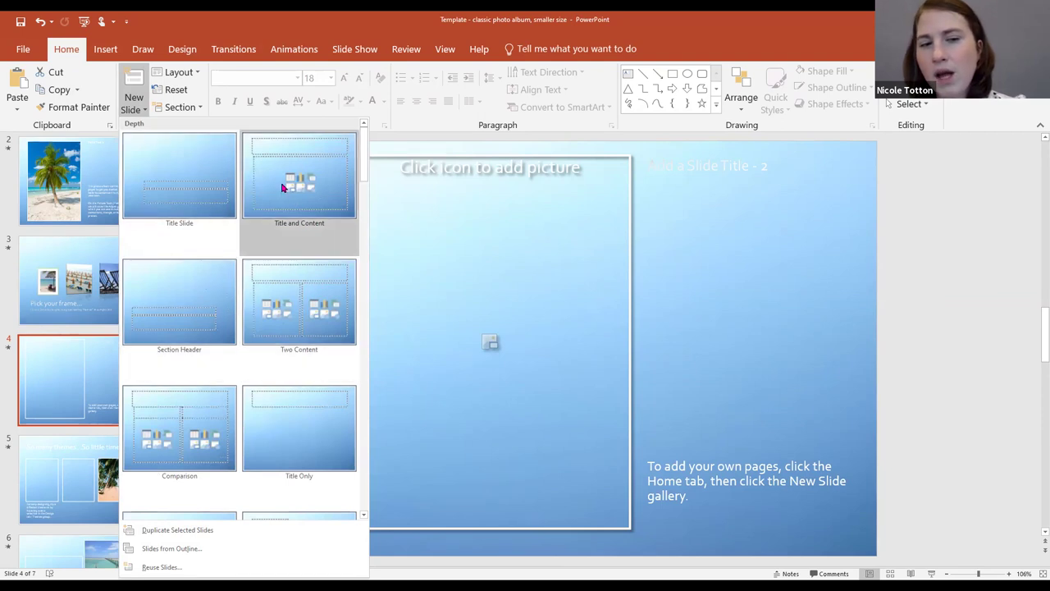
{"action": "scroll", "coordinate": [270, 297], "scroll_direction": "down", "scroll_amount": 3}
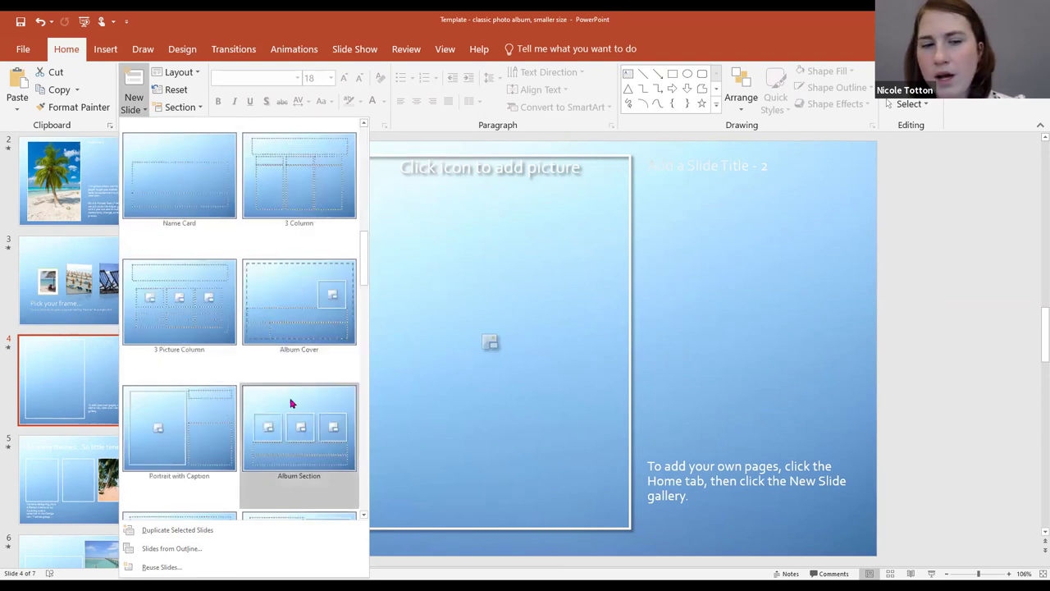
{"action": "scroll", "coordinate": [290, 287], "scroll_direction": "down", "scroll_amount": 2}
{"action": "scroll", "coordinate": [289, 288], "scroll_direction": "down", "scroll_amount": 3}
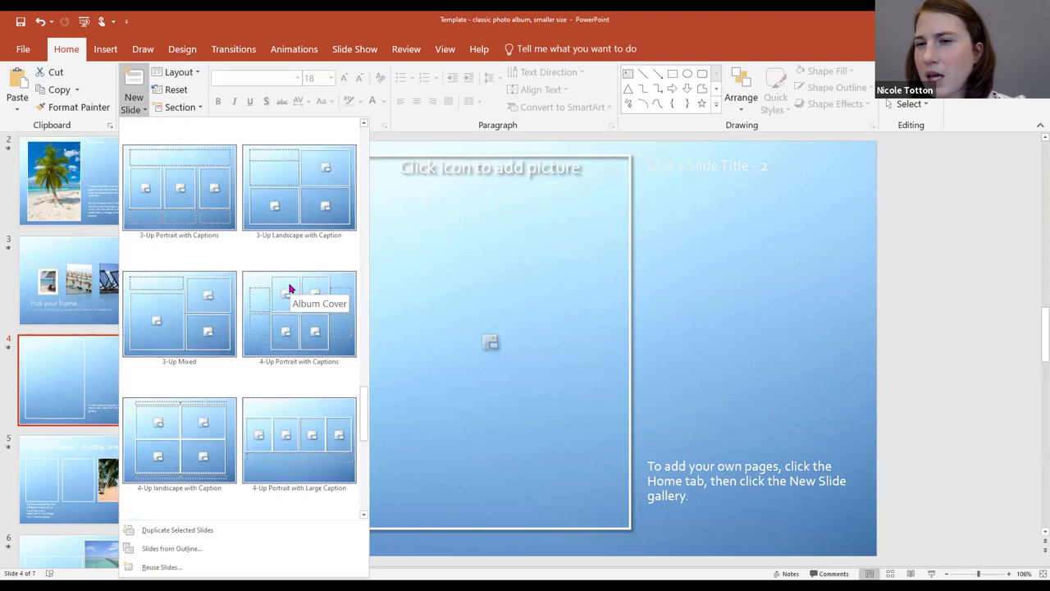
{"action": "scroll", "coordinate": [290, 288], "scroll_direction": "up", "scroll_amount": 2}
{"action": "scroll", "coordinate": [305, 293], "scroll_direction": "up", "scroll_amount": 6}
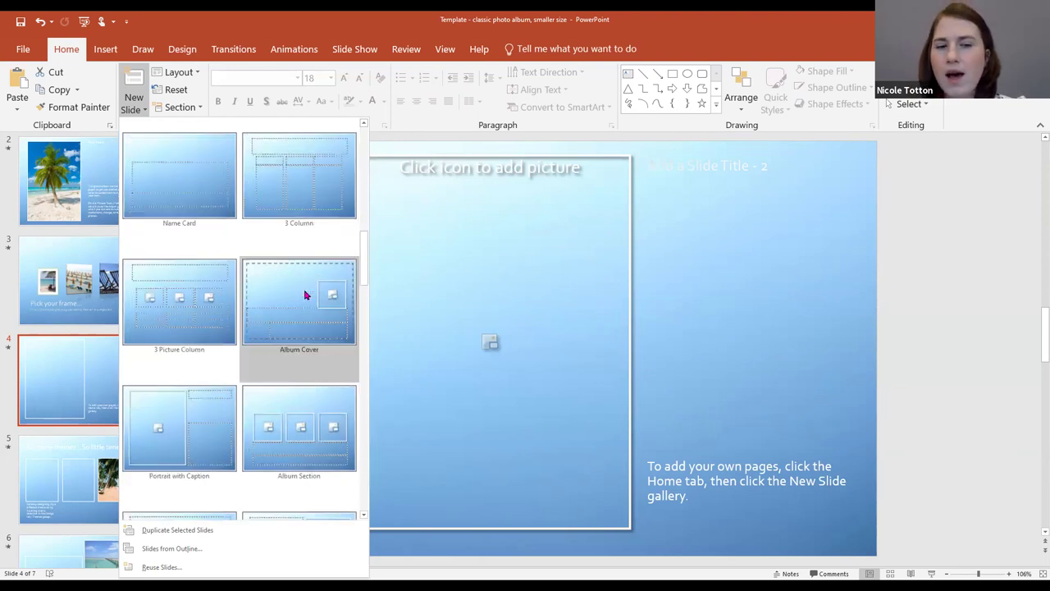
{"action": "scroll", "coordinate": [313, 250], "scroll_direction": "down", "scroll_amount": 8}
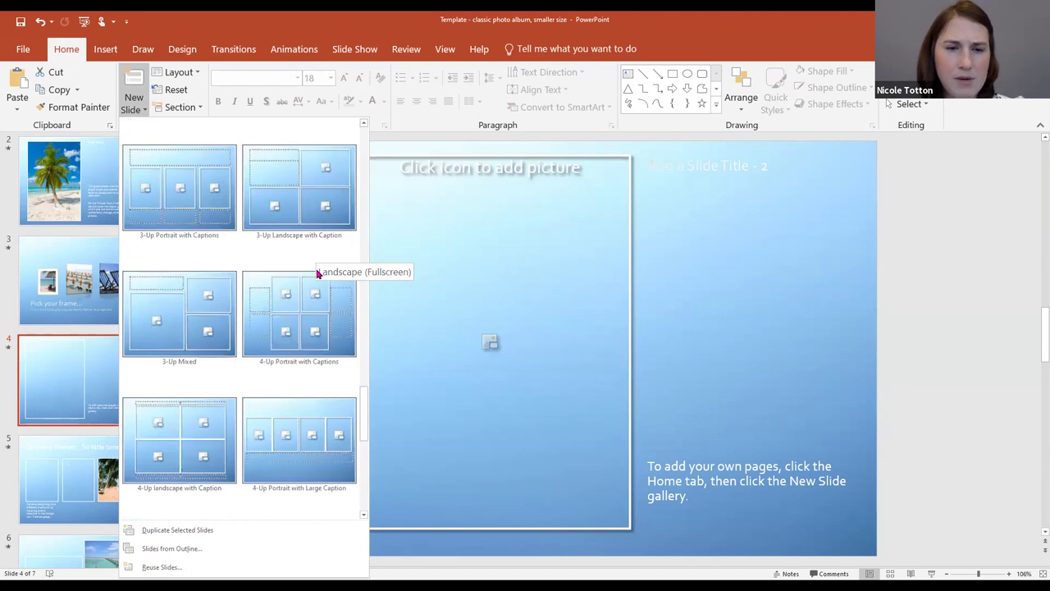
{"action": "left_click", "coordinate": [333, 310]}
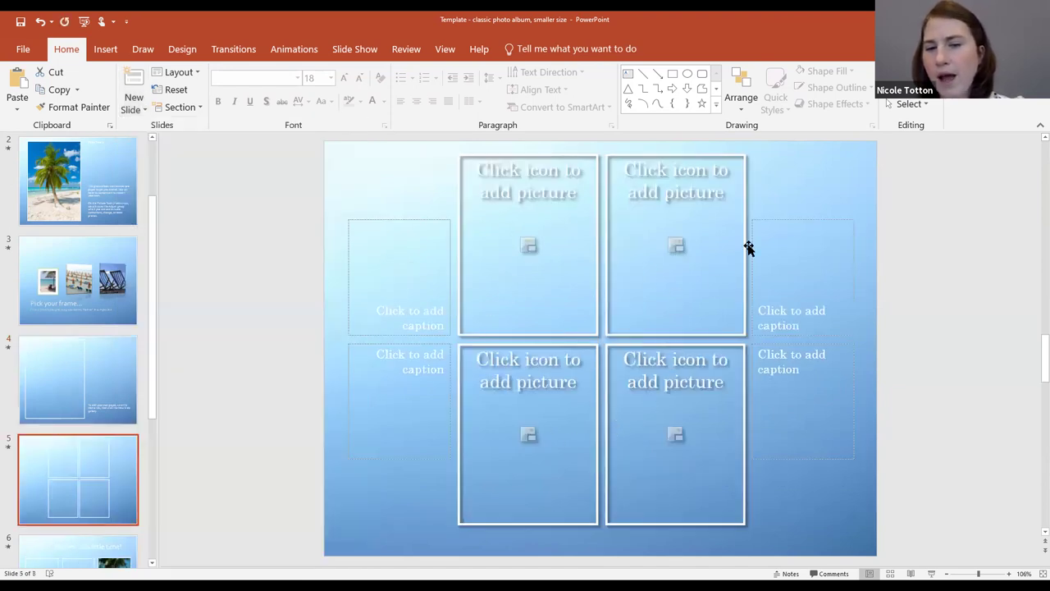
Step: Browse the New Slide layouts again and close them without adding another slide
{"action": "left_click", "coordinate": [145, 115]}
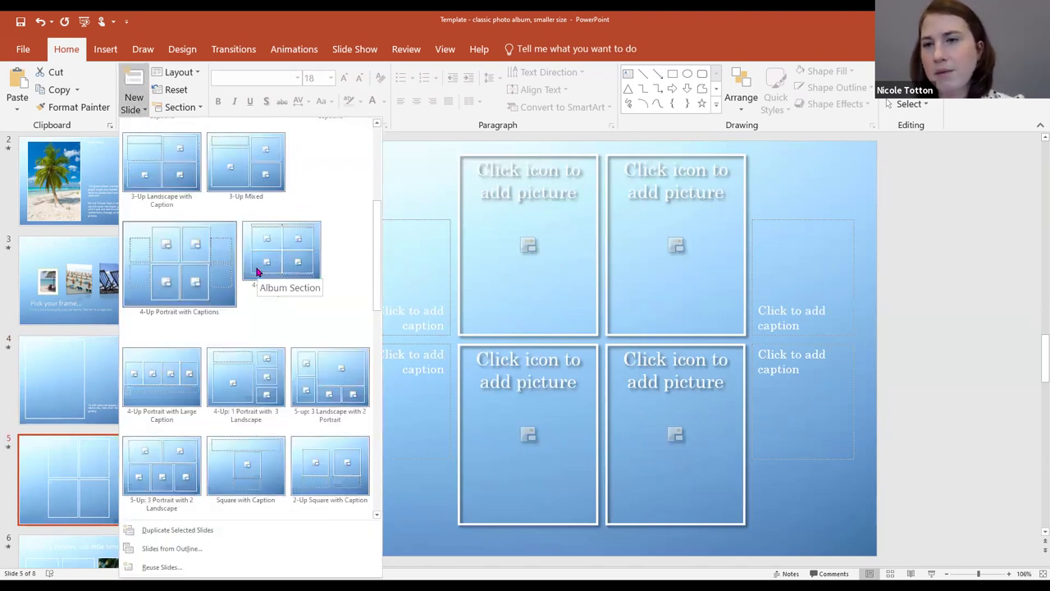
{"action": "scroll", "coordinate": [257, 271], "scroll_direction": "down", "scroll_amount": 6}
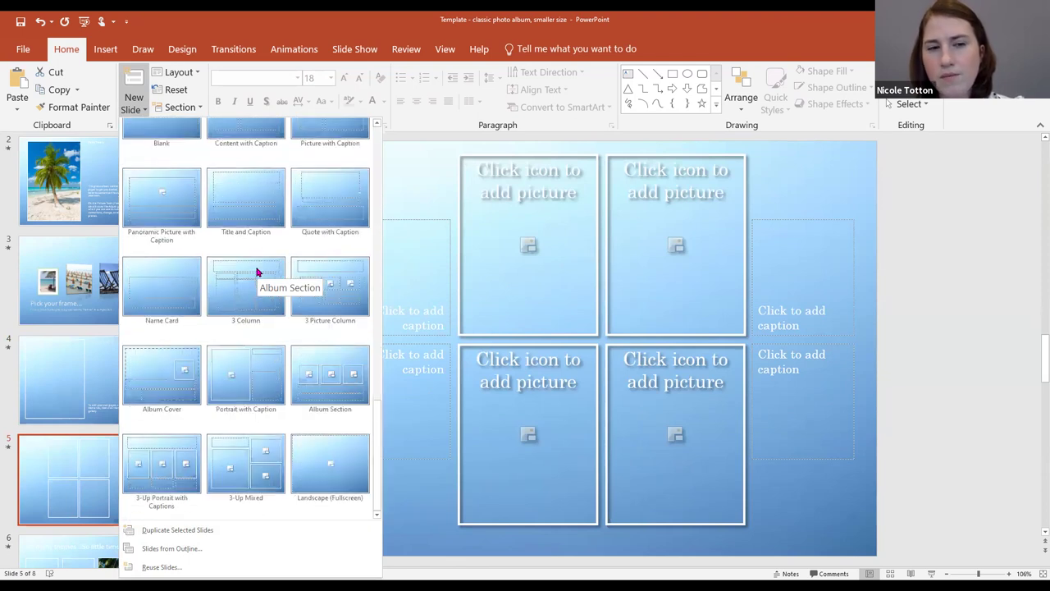
{"action": "scroll", "coordinate": [256, 272], "scroll_direction": "up", "scroll_amount": 10}
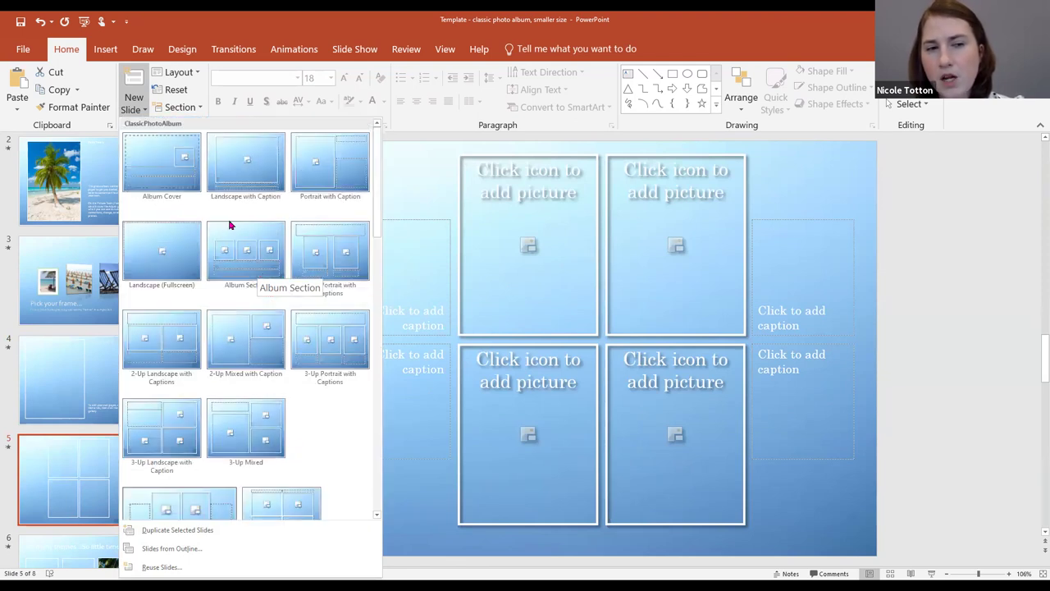
{"action": "left_click", "coordinate": [195, 74]}
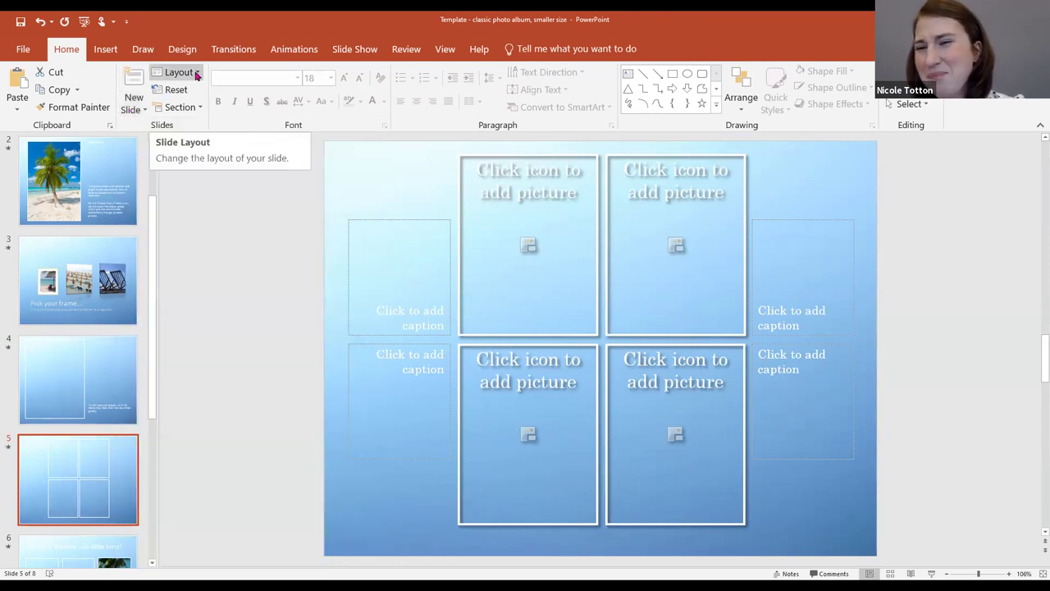
Step: Switch slide 5's layout to 3-Up Portrait with Captions, leaving it unchanged afterwards
{"action": "left_click", "coordinate": [197, 75]}
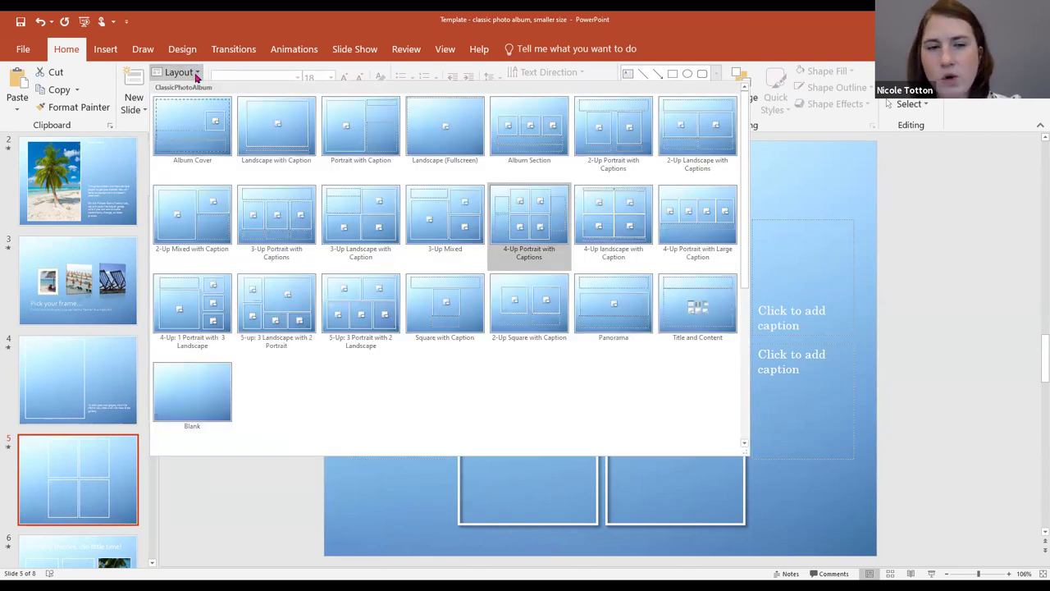
{"action": "left_click", "coordinate": [266, 214]}
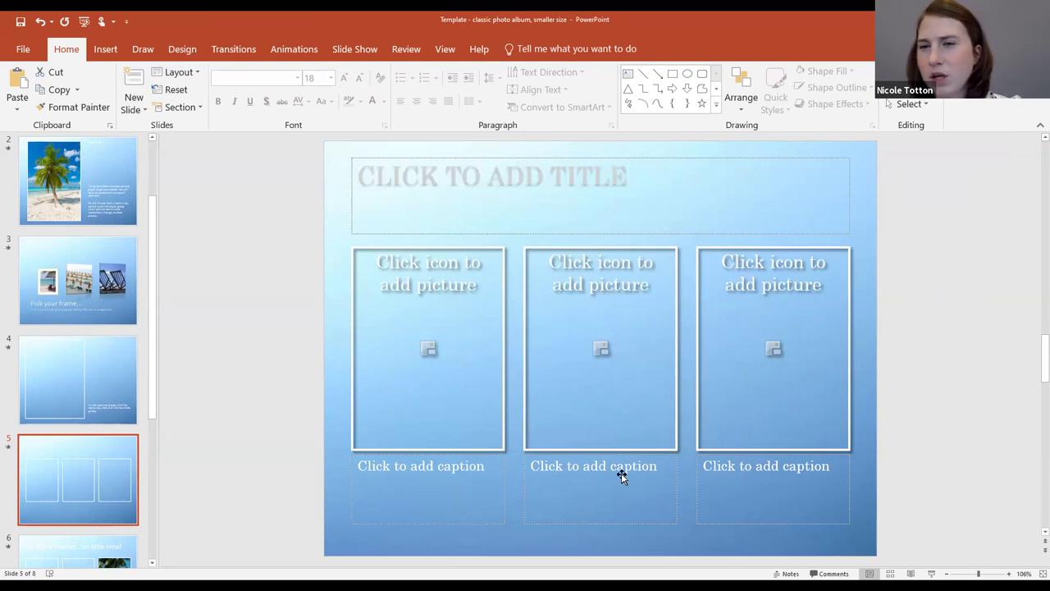
{"action": "left_click", "coordinate": [174, 74]}
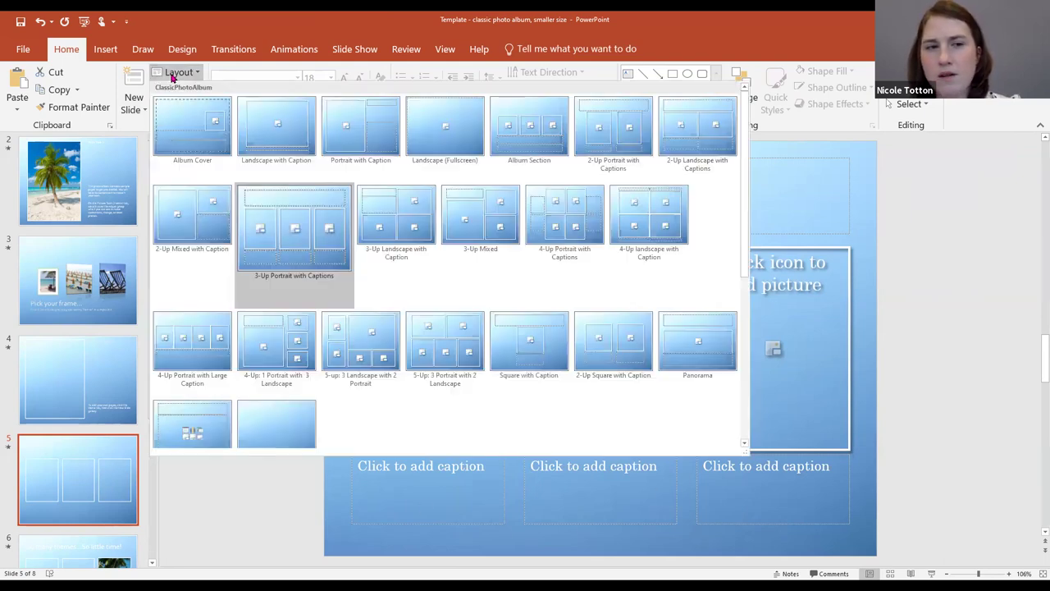
{"action": "left_click", "coordinate": [185, 90]}
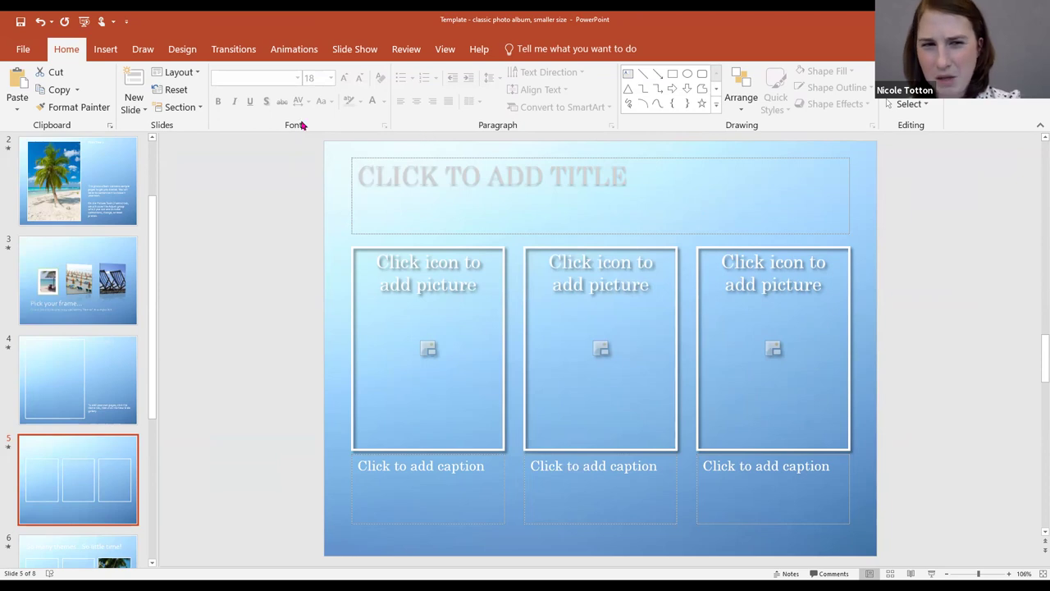
{"action": "left_click_drag", "start_coordinate": [441, 248], "coordinate": [443, 184]}
{"action": "left_click_drag", "start_coordinate": [727, 247], "coordinate": [719, 192]}
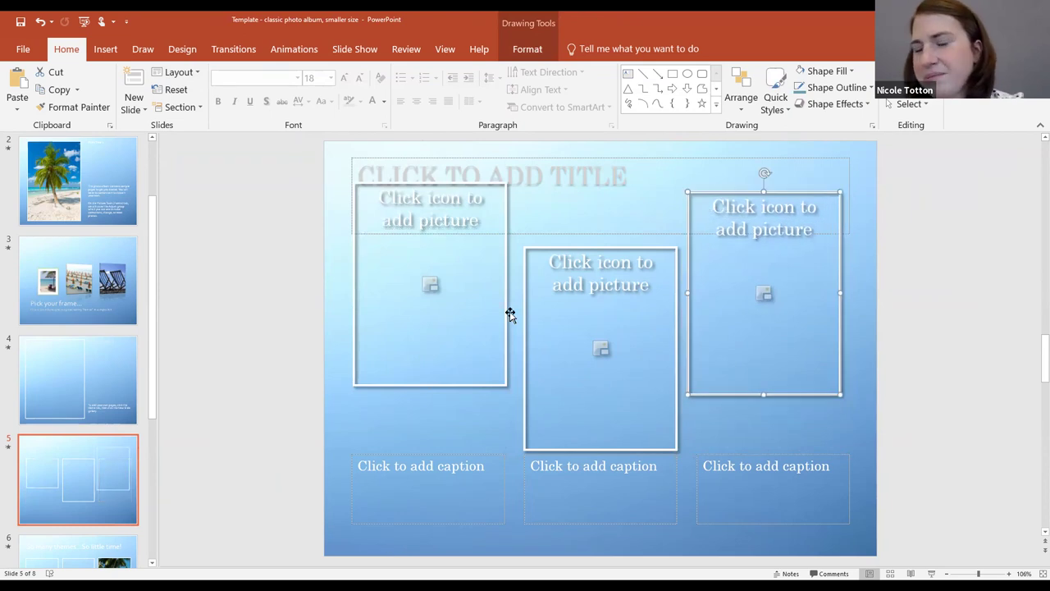
{"action": "left_click", "coordinate": [168, 91]}
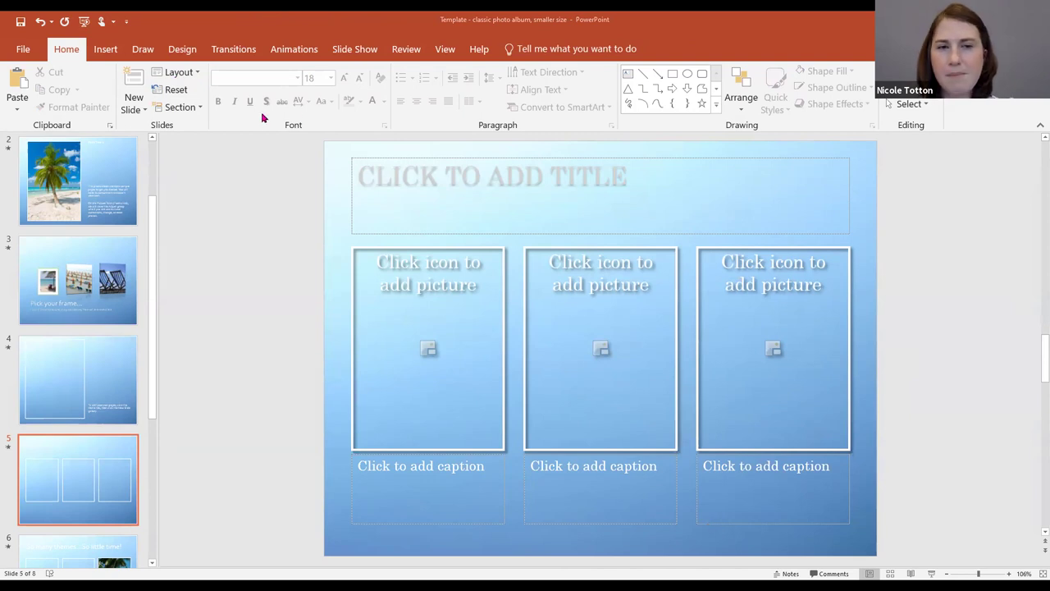
Step: Switch to the Insert ribbon, glance at the New Slide layouts, and scroll the thumbnails up
{"action": "left_click", "coordinate": [106, 50]}
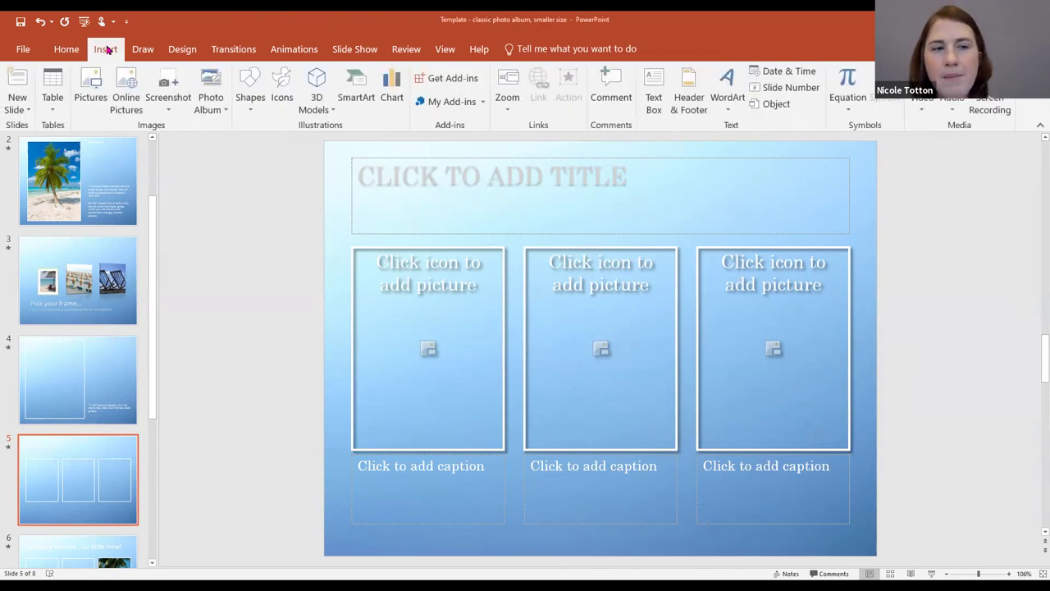
{"action": "left_click", "coordinate": [28, 100]}
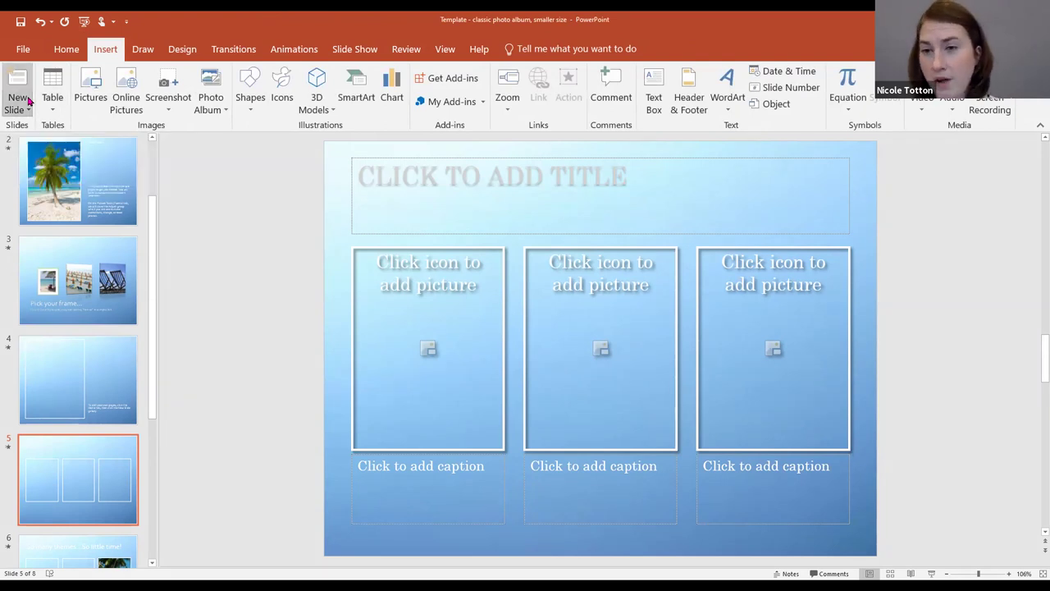
{"action": "left_click", "coordinate": [28, 100]}
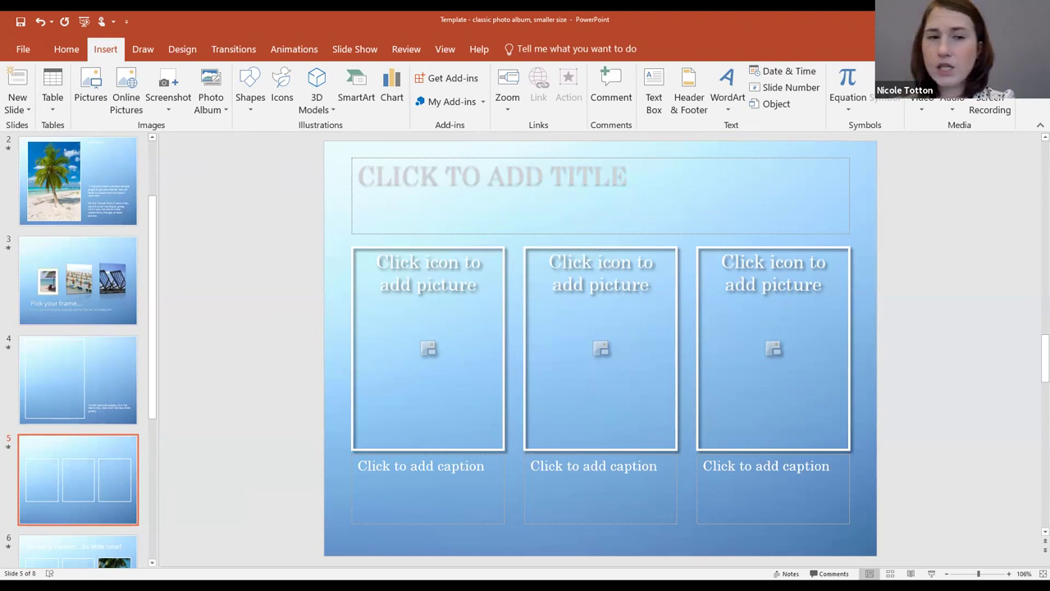
{"action": "scroll", "coordinate": [78, 349], "scroll_direction": "up", "scroll_amount": 3}
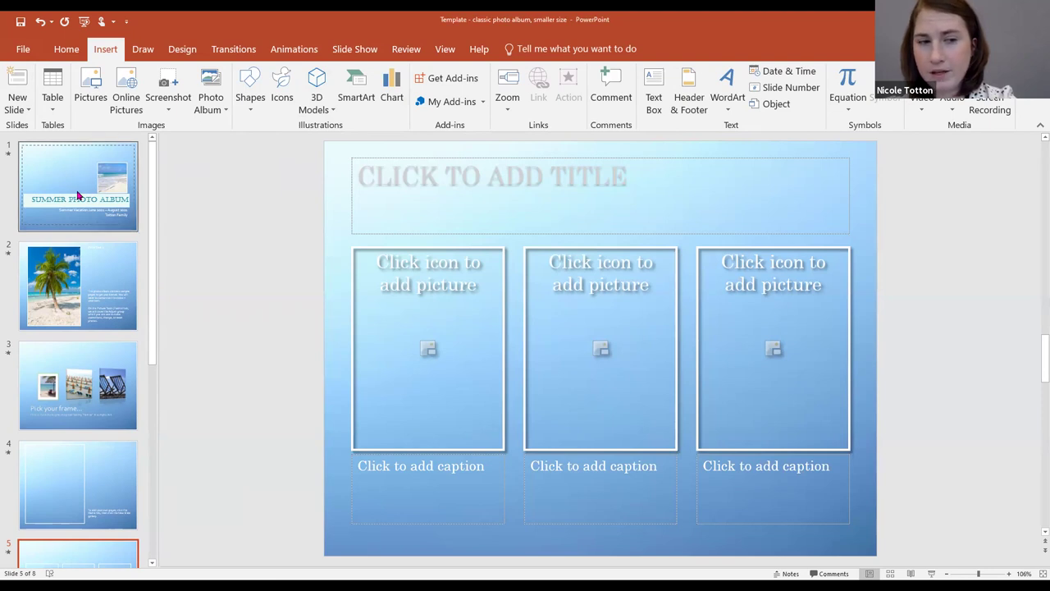
Step: Move the title slide below the palm-tree slide, then return it to first place
{"action": "left_click_drag", "start_coordinate": [94, 189], "coordinate": [99, 271]}
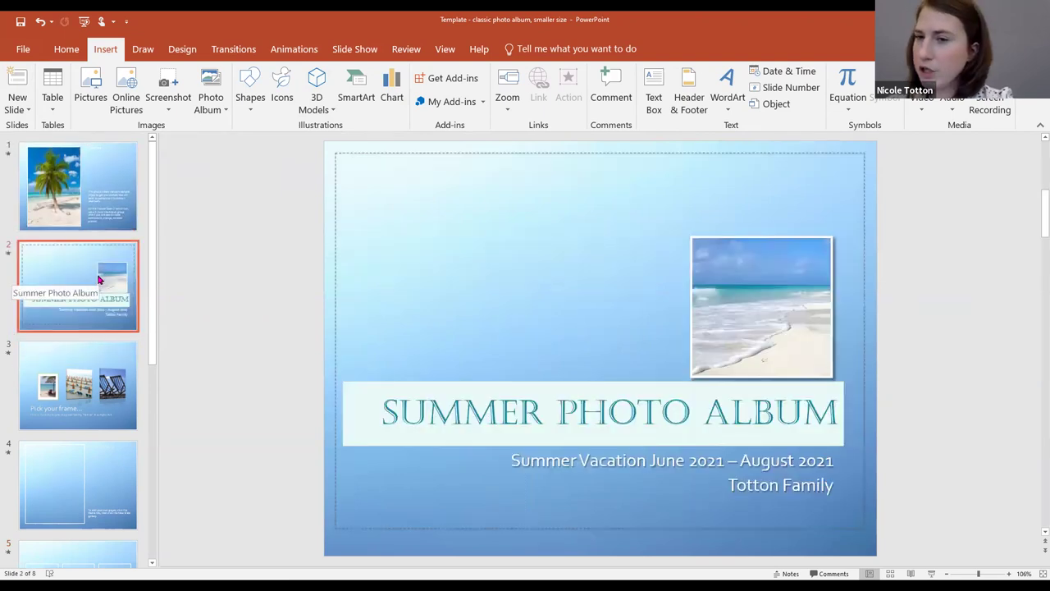
{"action": "left_click", "coordinate": [11, 152]}
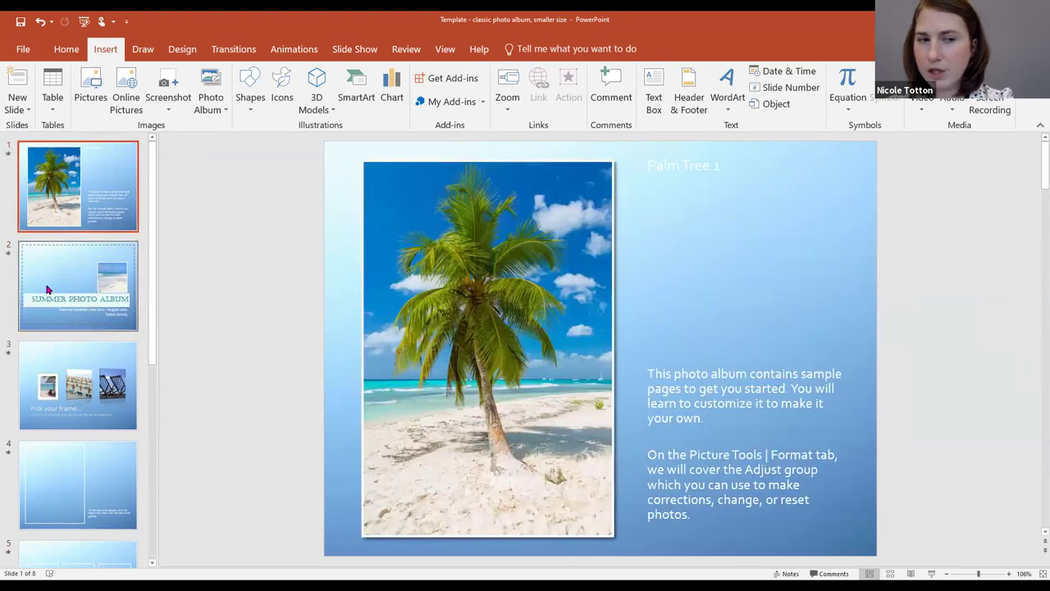
{"action": "left_click_drag", "start_coordinate": [80, 300], "coordinate": [84, 188]}
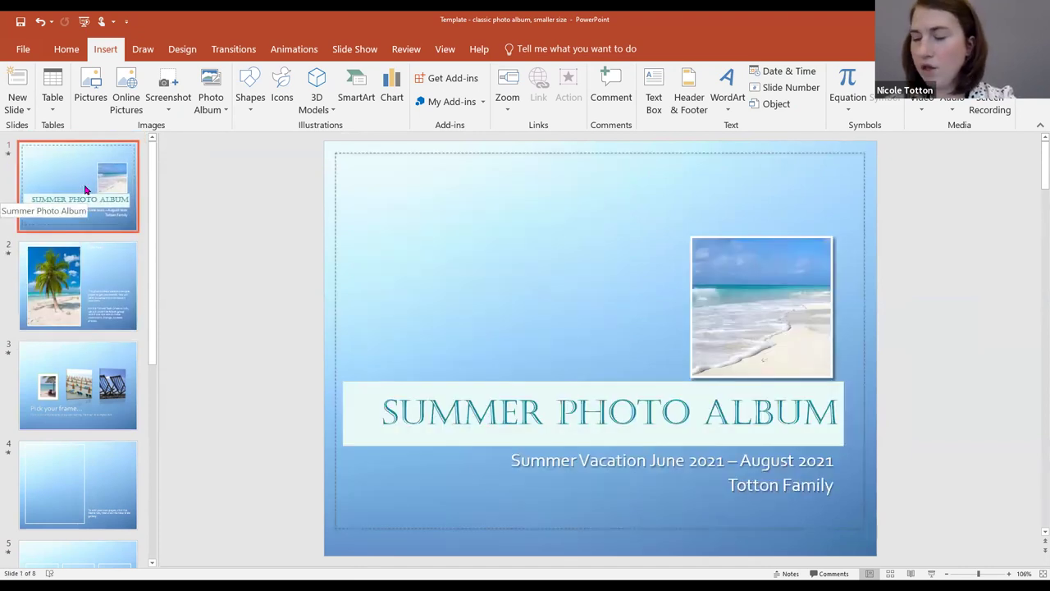
Step: In Slide Sorter, nudge the palm-tree slide, then return to Normal view on slide 4
{"action": "left_click", "coordinate": [443, 51]}
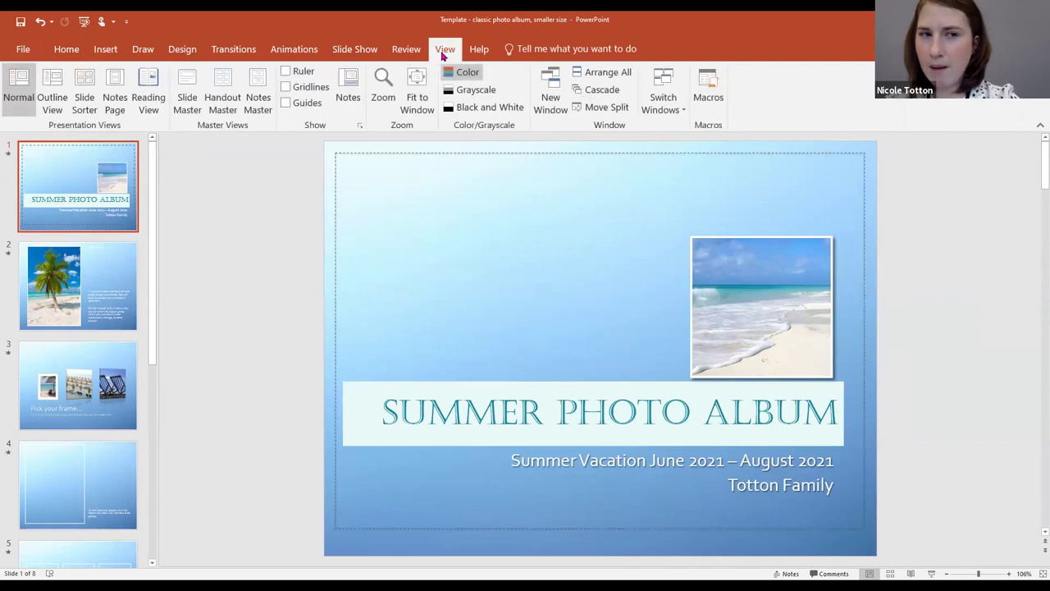
{"action": "left_click", "coordinate": [84, 89]}
{"action": "left_click", "coordinate": [208, 212]}
{"action": "left_click_drag", "start_coordinate": [207, 211], "coordinate": [236, 210]}
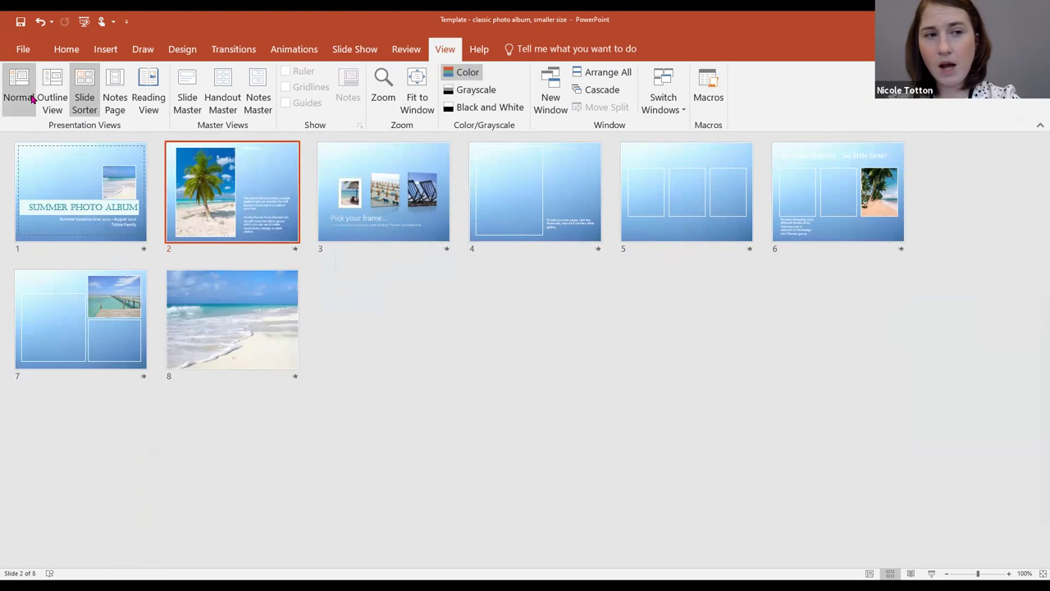
{"action": "left_click", "coordinate": [21, 92]}
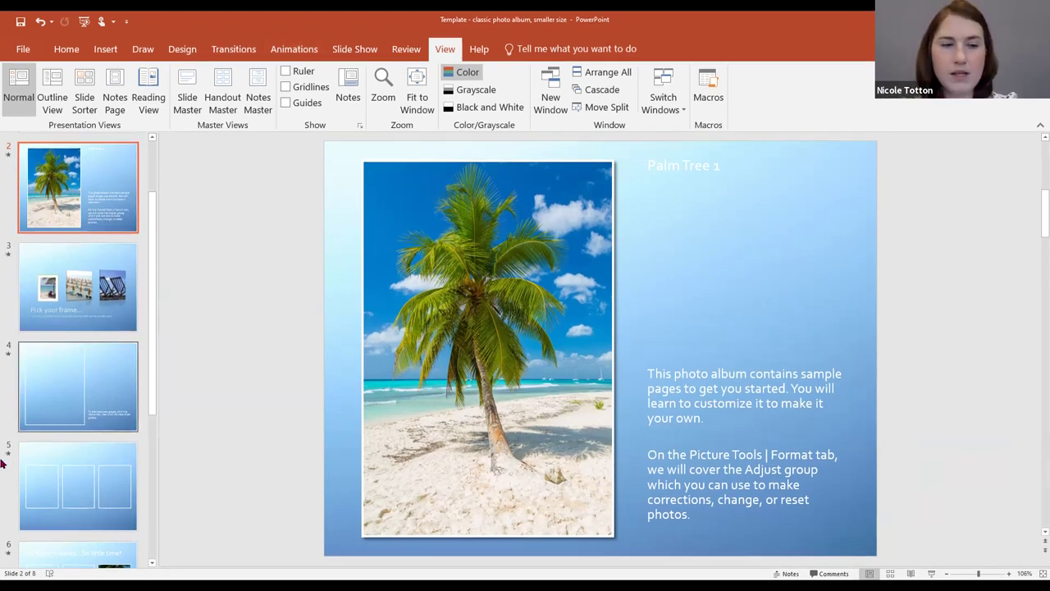
{"action": "left_click", "coordinate": [99, 374]}
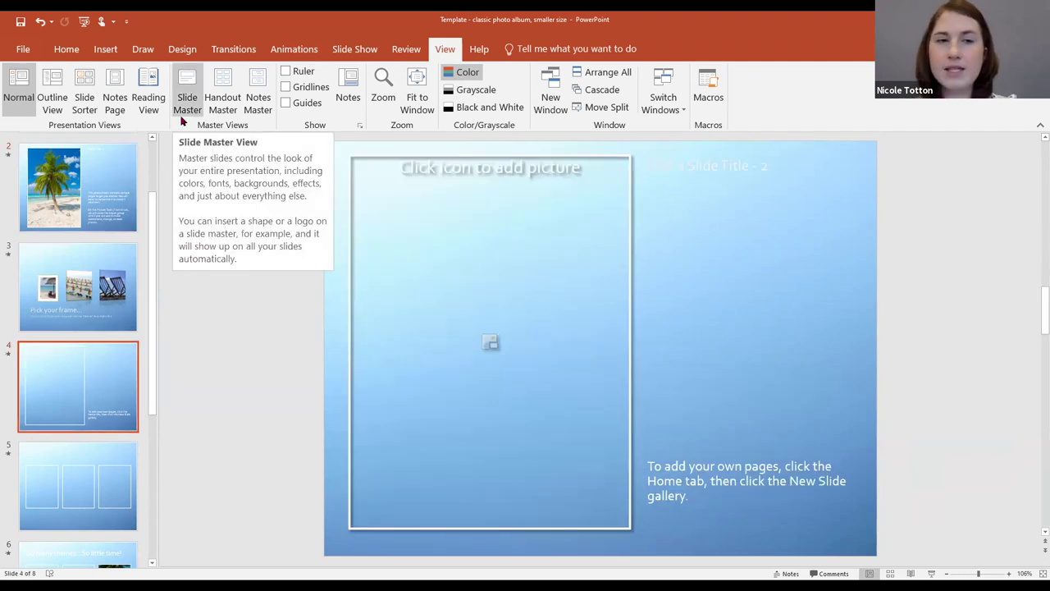
Step: Preview the full Design themes gallery and close it, keeping the current blue theme
{"action": "left_click", "coordinate": [182, 47]}
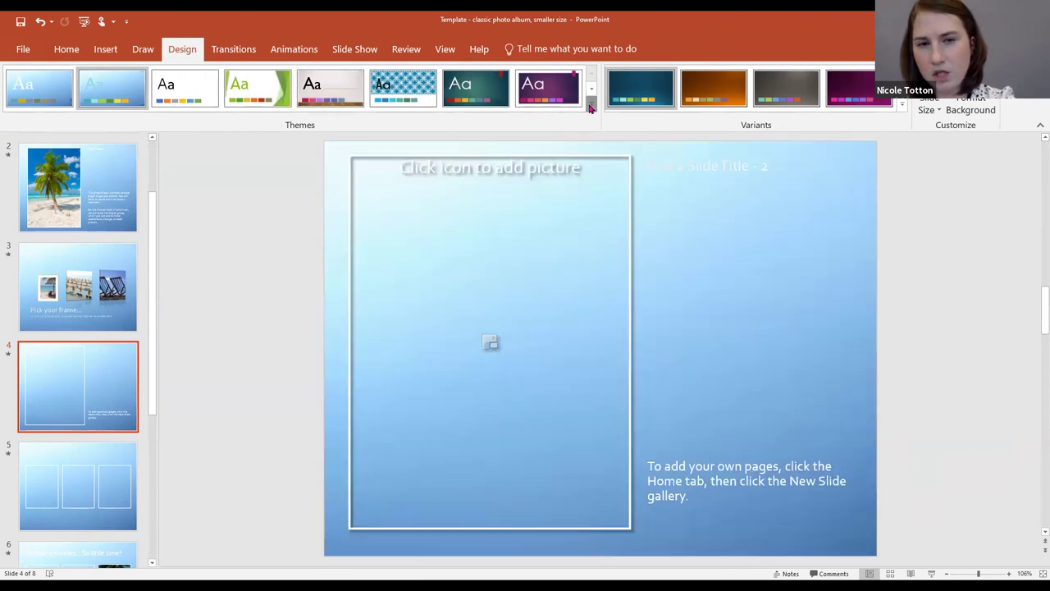
{"action": "left_click", "coordinate": [591, 107]}
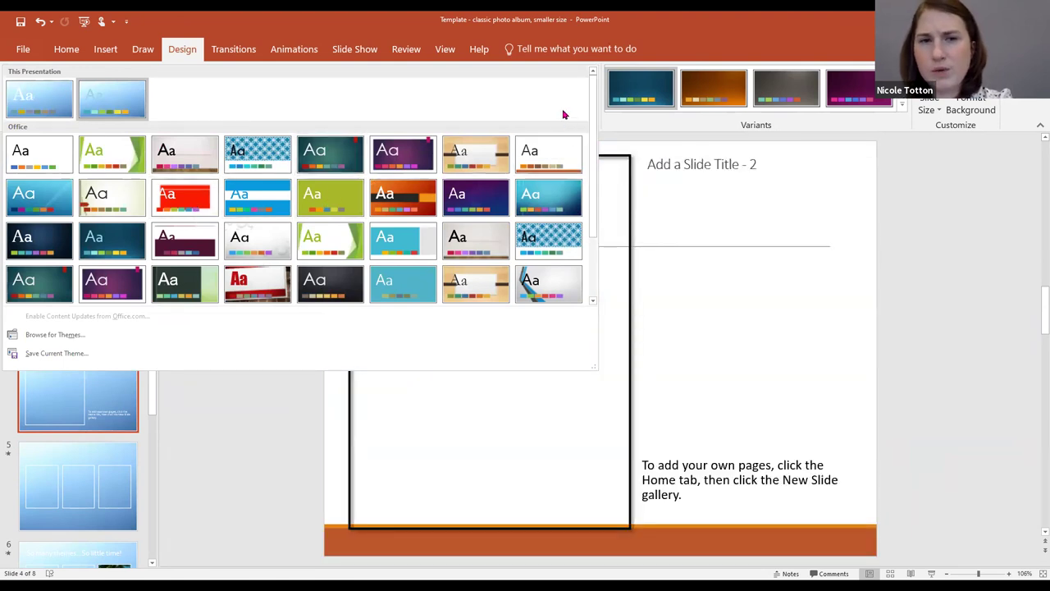
{"action": "left_click", "coordinate": [187, 52]}
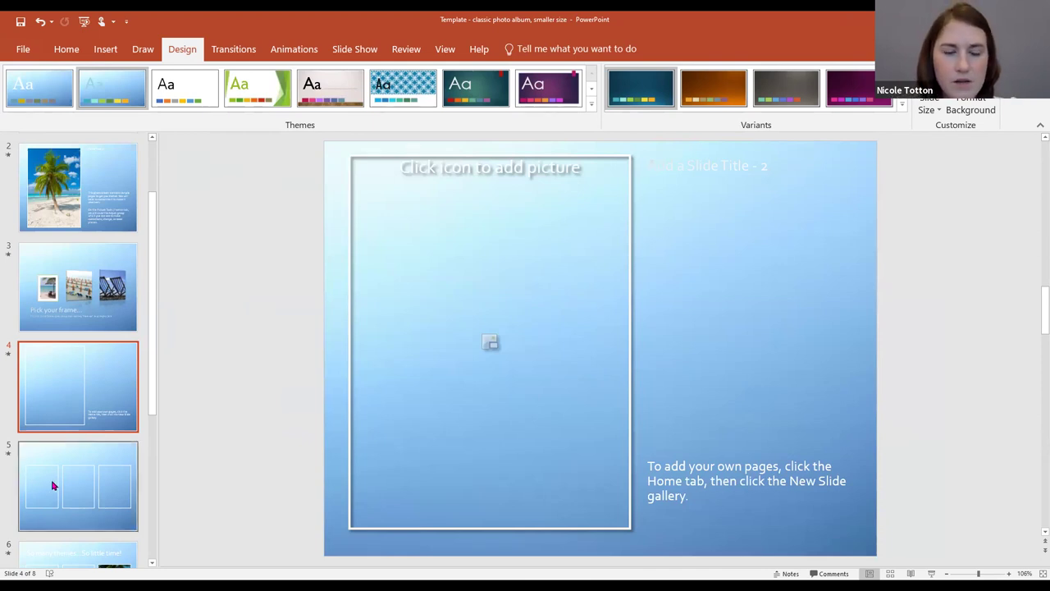
{"action": "scroll", "coordinate": [71, 410], "scroll_direction": "down", "scroll_amount": 6}
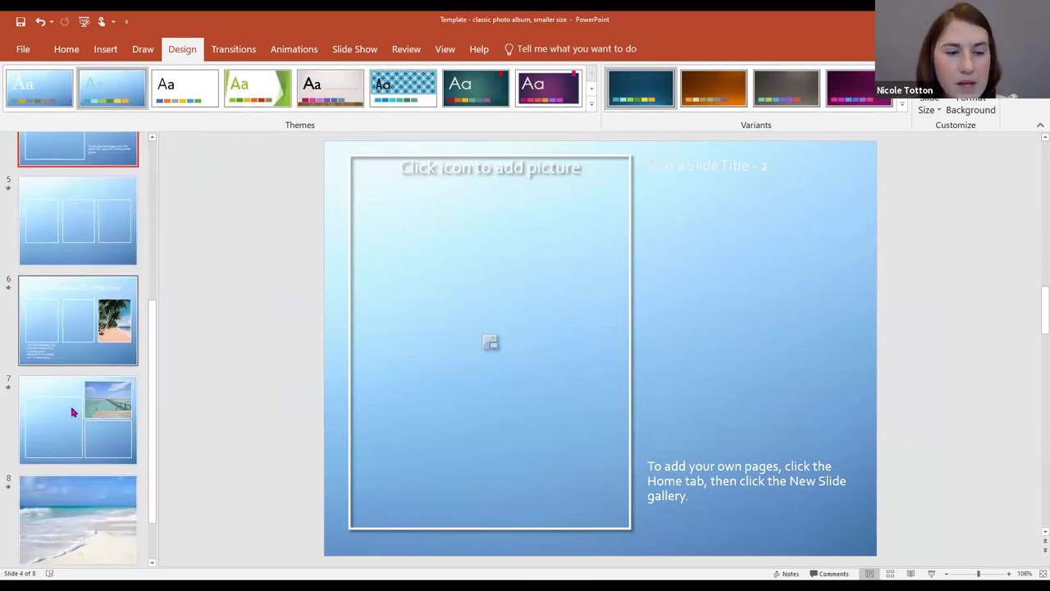
{"action": "scroll", "coordinate": [89, 393], "scroll_direction": "up", "scroll_amount": 1}
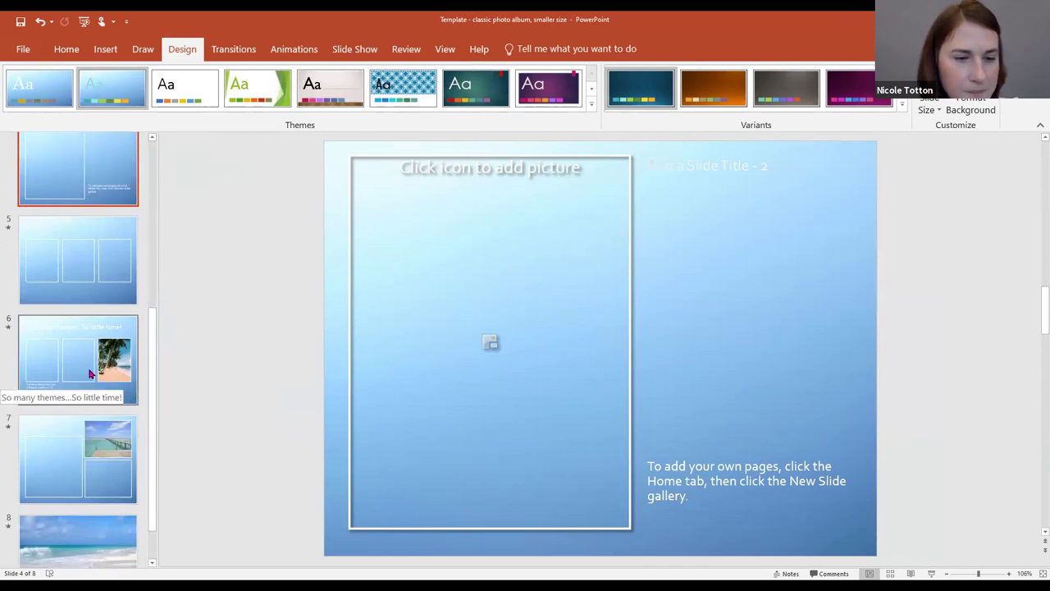
Step: Select the entire slide 6 title 'So many themes…So little time!' and bring up Drawing Tools Format
{"action": "left_click", "coordinate": [89, 366]}
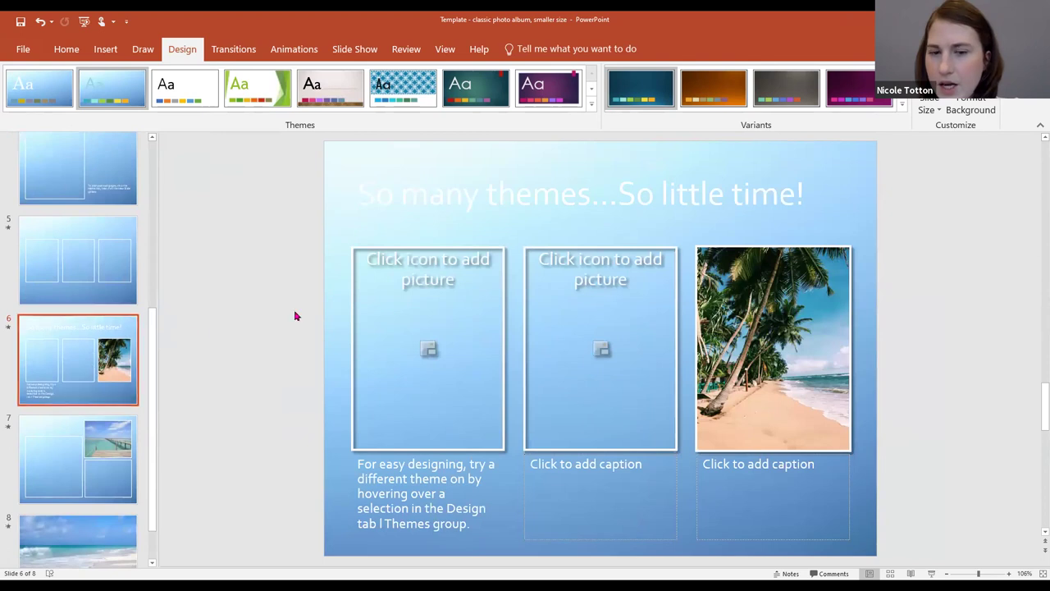
{"action": "left_click", "coordinate": [534, 198]}
{"action": "left_click", "coordinate": [534, 197]}
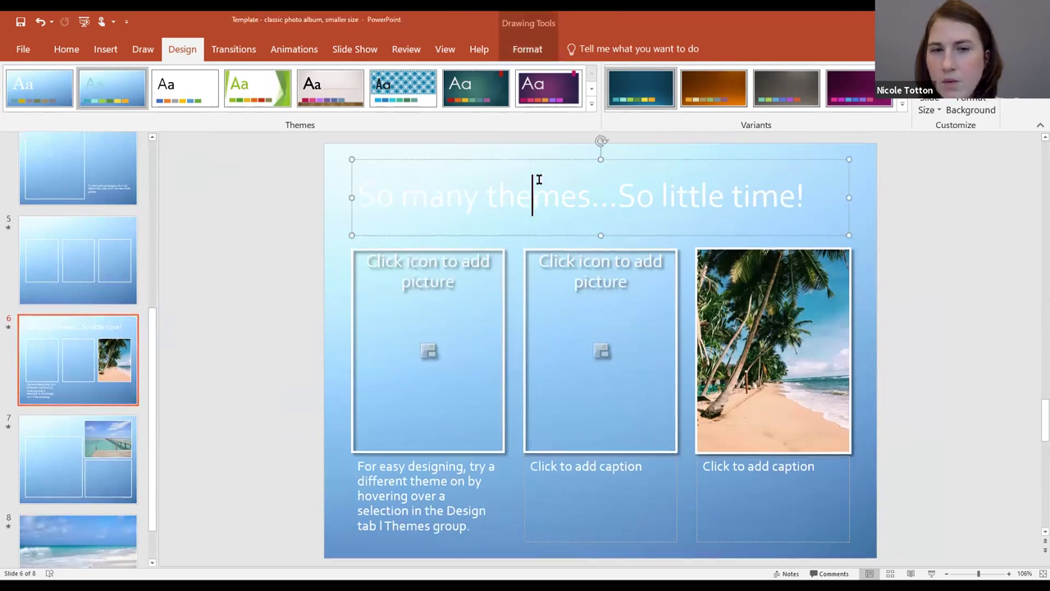
{"action": "left_click", "coordinate": [555, 159]}
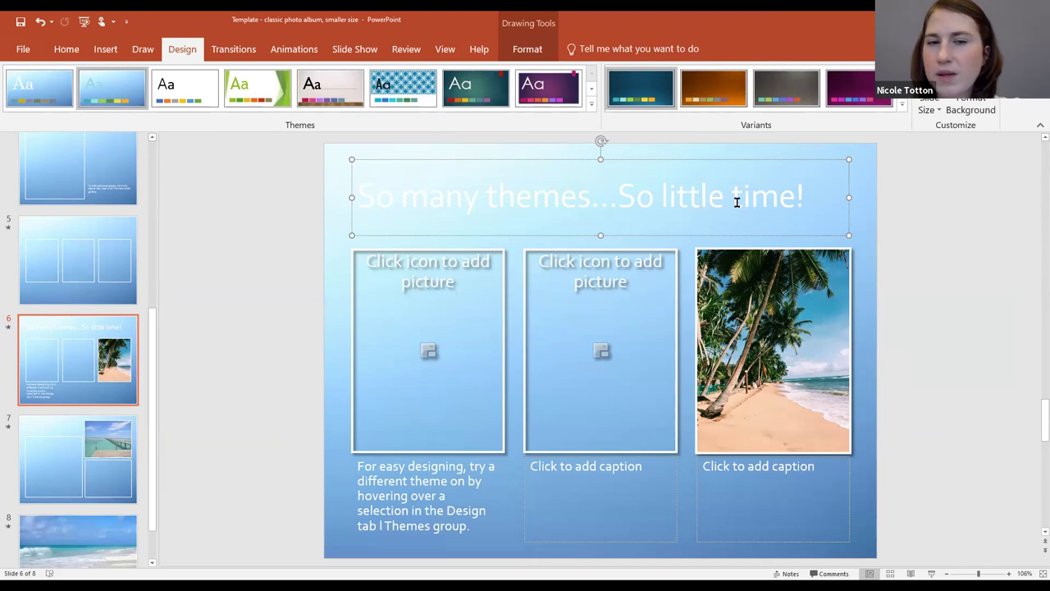
{"action": "left_click_drag", "start_coordinate": [809, 197], "coordinate": [365, 201]}
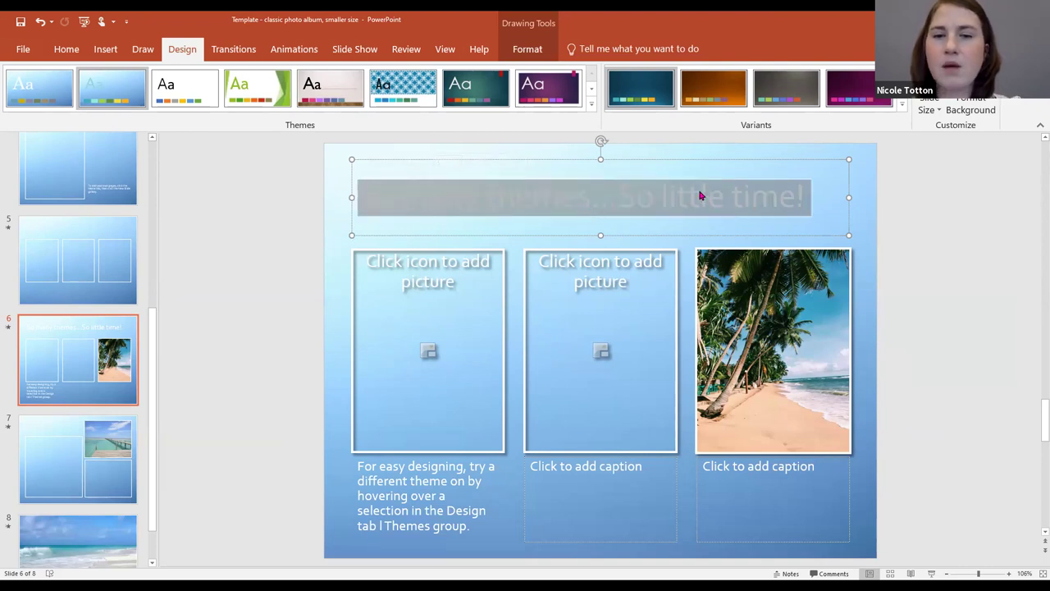
{"action": "left_click", "coordinate": [536, 50]}
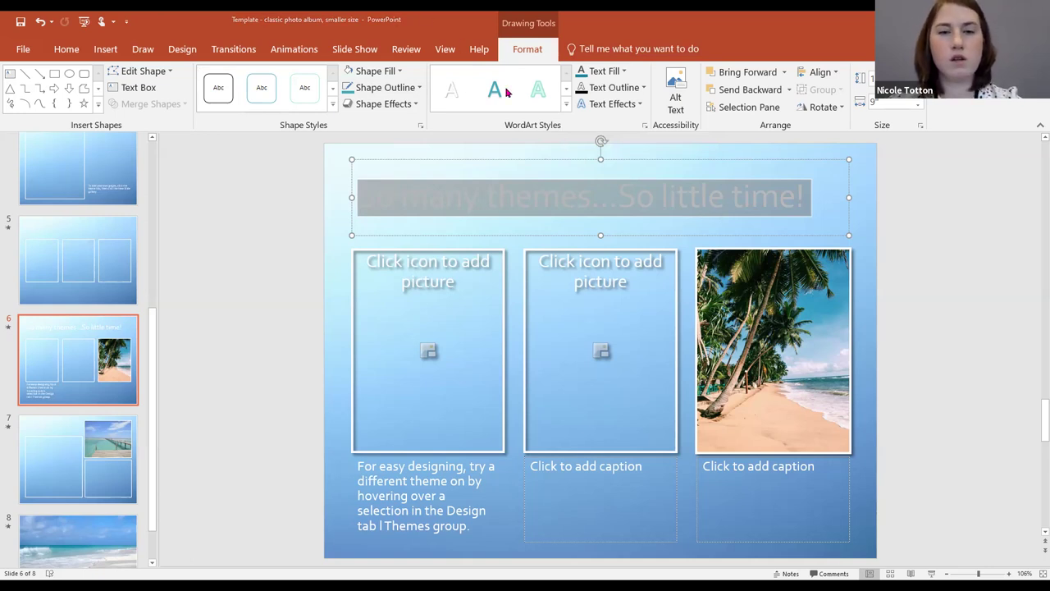
Step: Apply the third, pale outlined WordArt style to the slide 6 title, then go to slide 8
{"action": "left_click", "coordinate": [568, 108]}
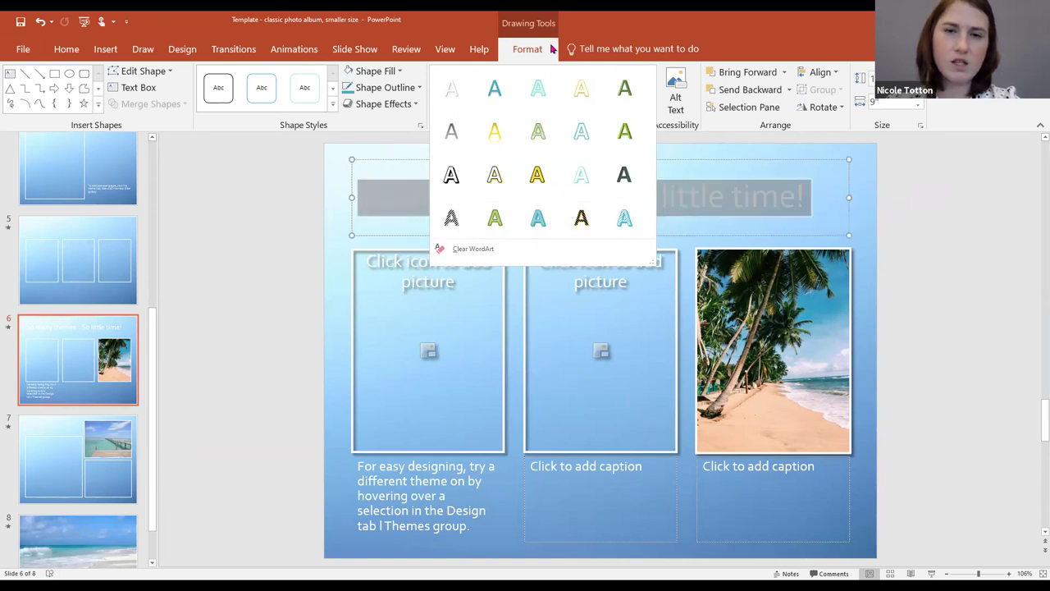
{"action": "left_click", "coordinate": [373, 109]}
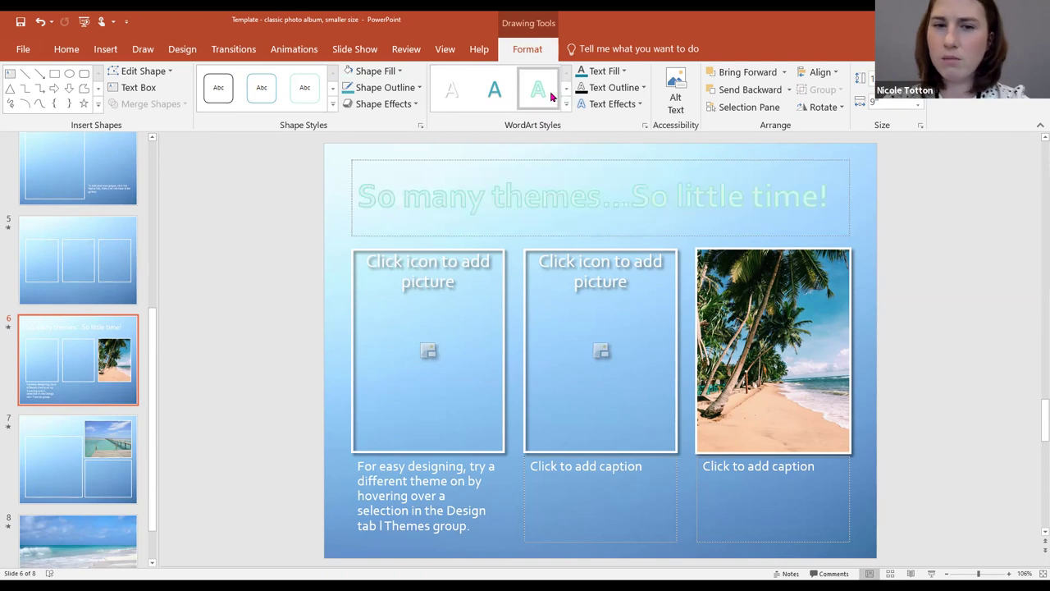
{"action": "left_click", "coordinate": [552, 97]}
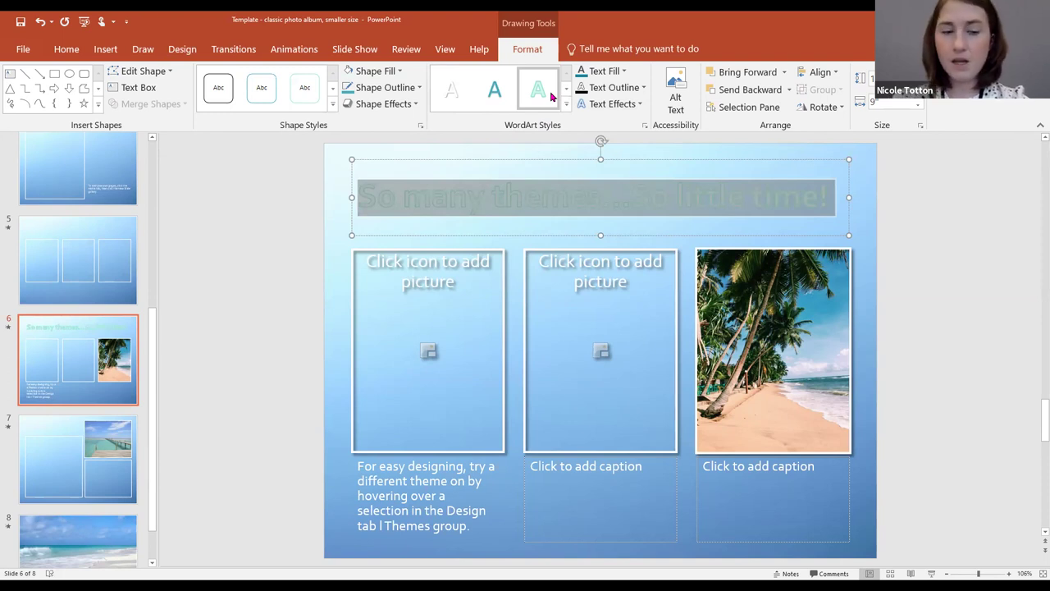
{"action": "left_click", "coordinate": [104, 525]}
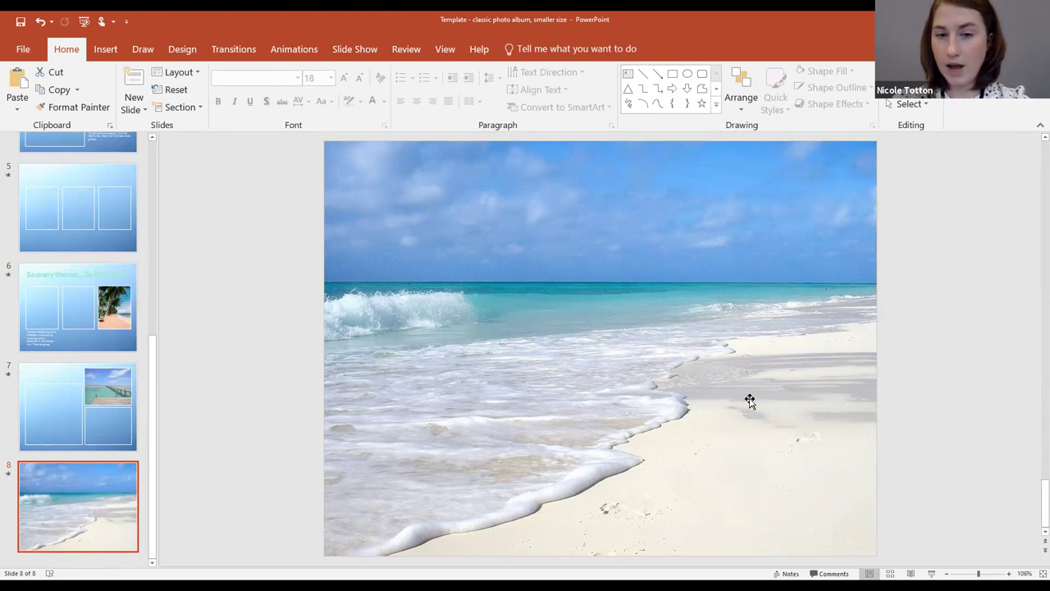
Step: Replace slide 8's surf photo from a file, then delete the wrongly inserted BeachCartoon image
{"action": "left_click", "coordinate": [623, 323]}
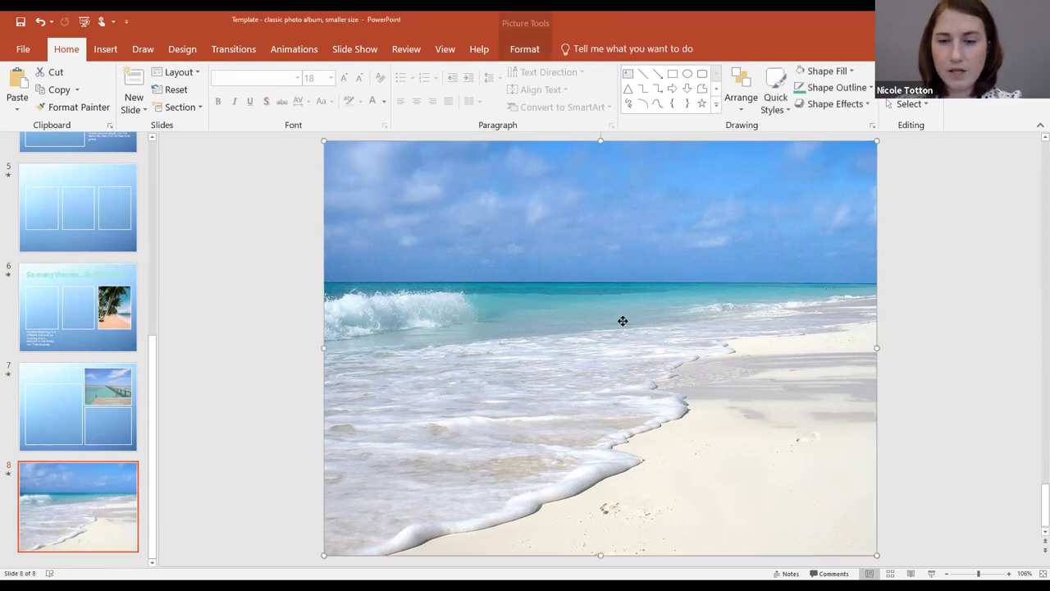
{"action": "right_click", "coordinate": [623, 321]}
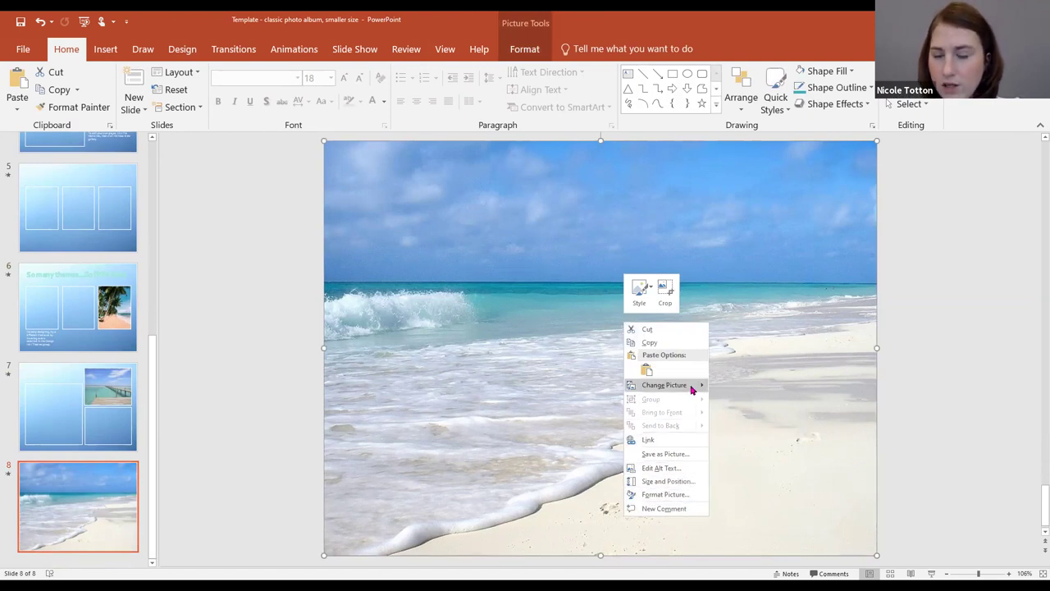
{"action": "mouse_move", "coordinate": [692, 390]}
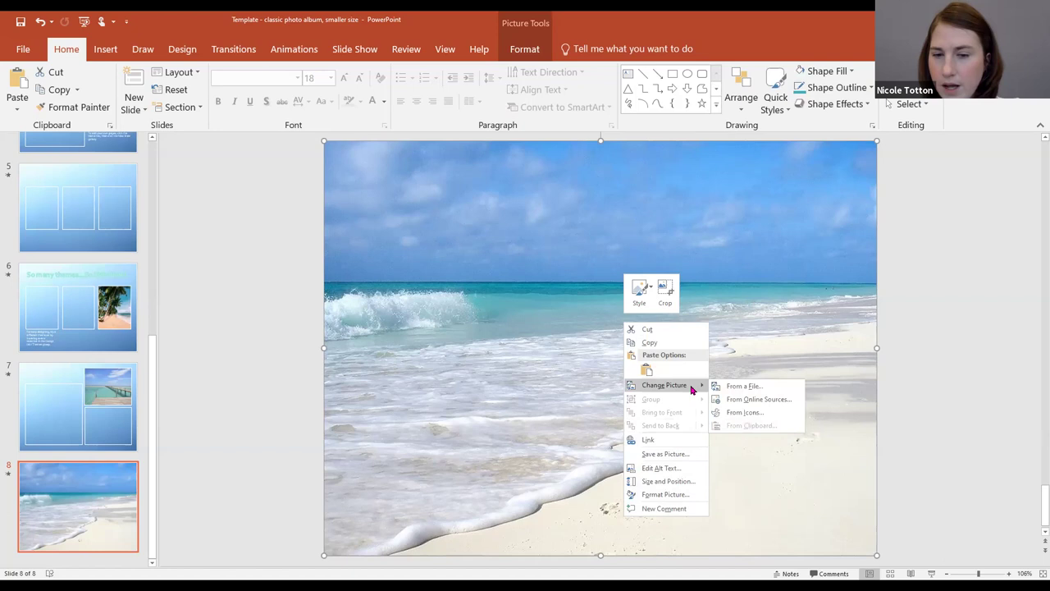
{"action": "left_click", "coordinate": [742, 386]}
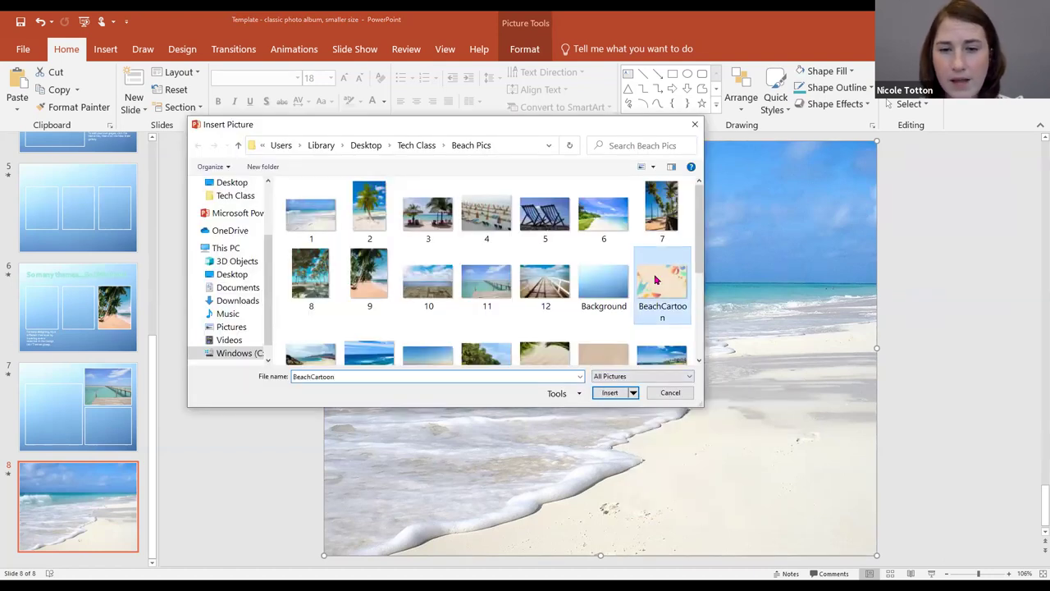
{"action": "double_click", "coordinate": [656, 281]}
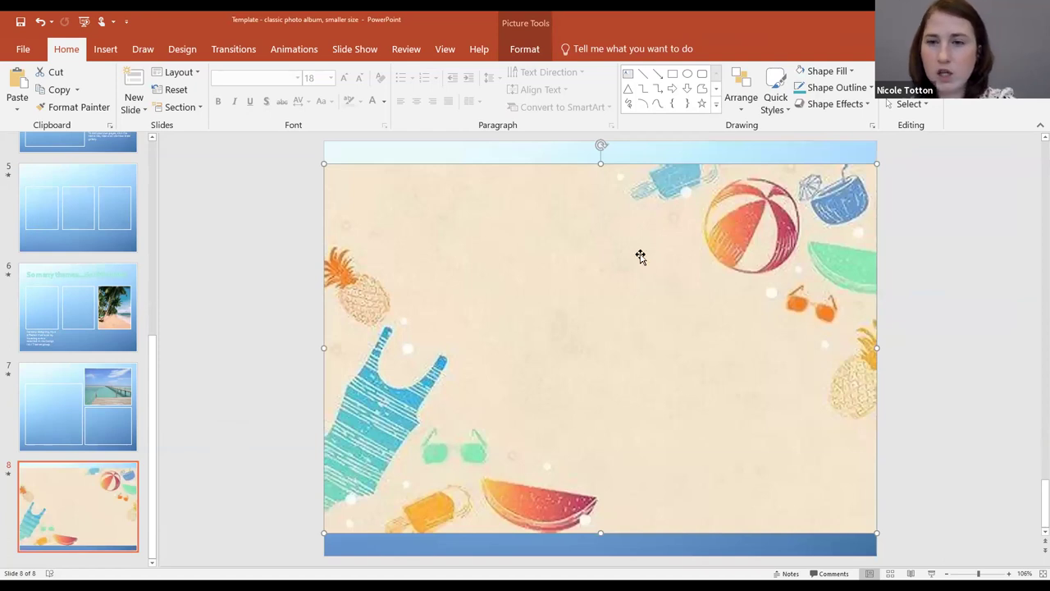
{"action": "key", "text": "Delete"}
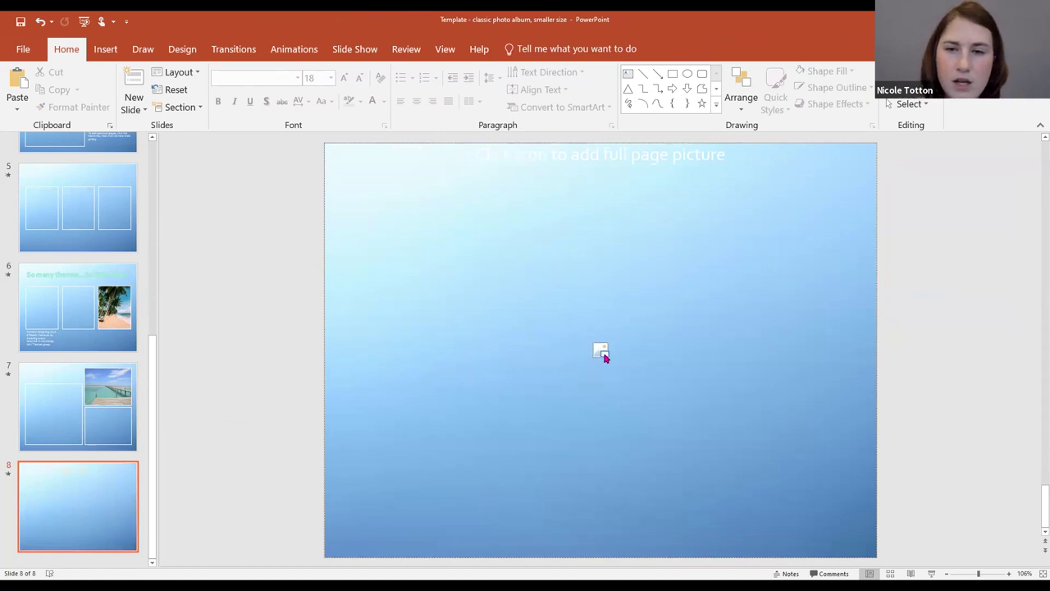
Step: Fill the empty full-page placeholder with the palm-lined beach picture 6
{"action": "left_click", "coordinate": [601, 353]}
{"action": "left_click", "coordinate": [611, 228]}
{"action": "double_click", "coordinate": [611, 228]}
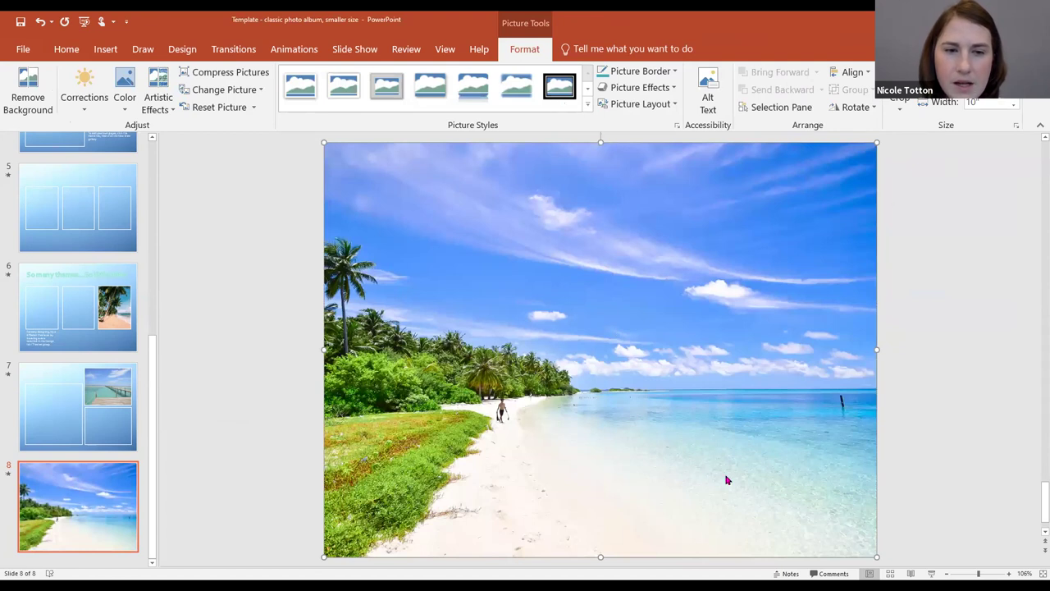
{"action": "right_click", "coordinate": [580, 318]}
{"action": "mouse_move", "coordinate": [636, 382]}
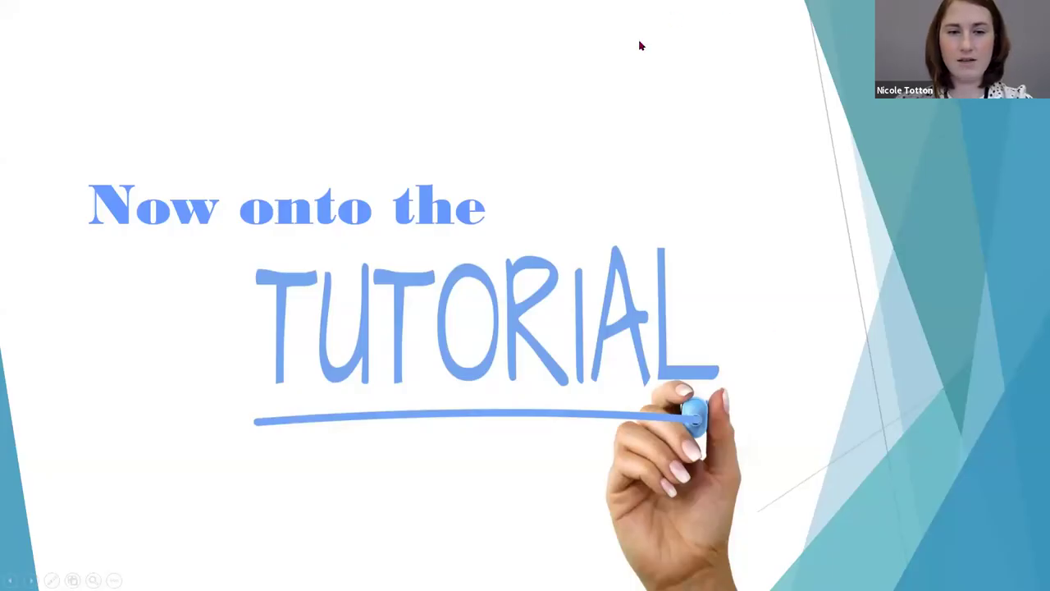
Step: Advance the slideshow past the print books slide to the library's YouTube technology classes slide
{"action": "left_click", "coordinate": [534, 291]}
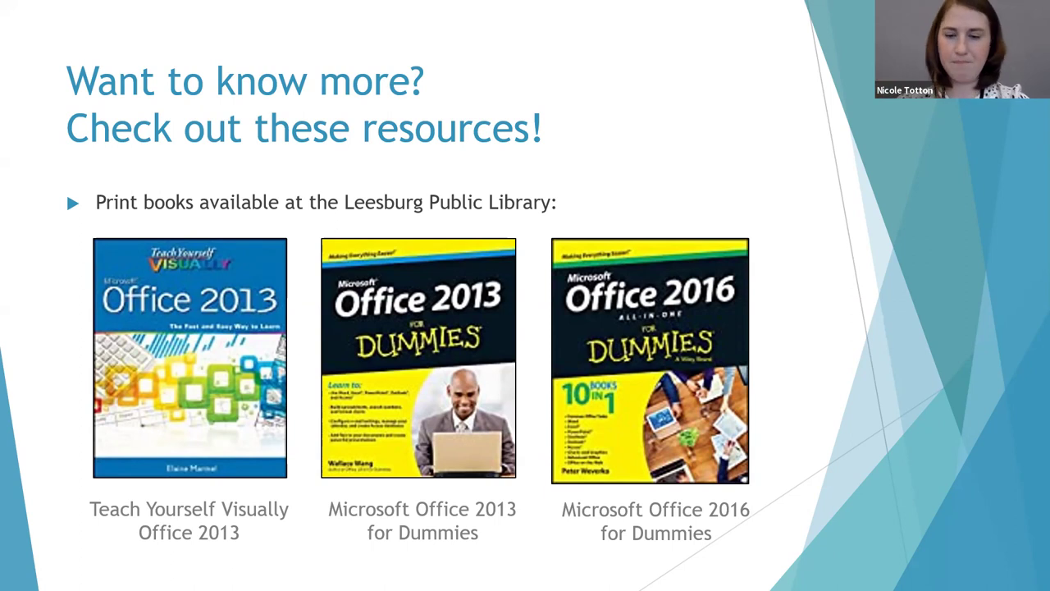
{"action": "left_click", "coordinate": [823, 197]}
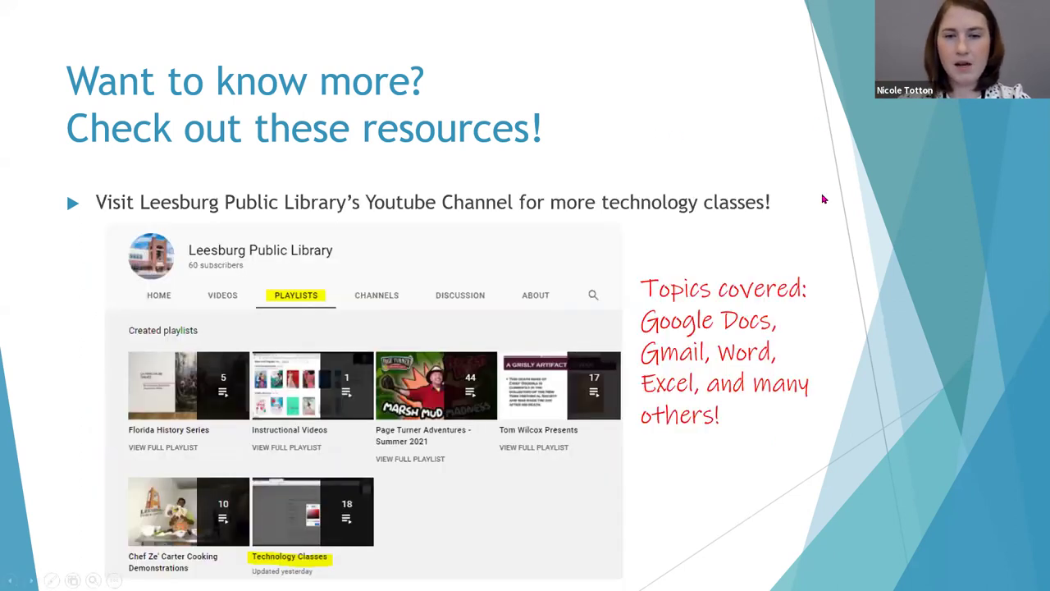